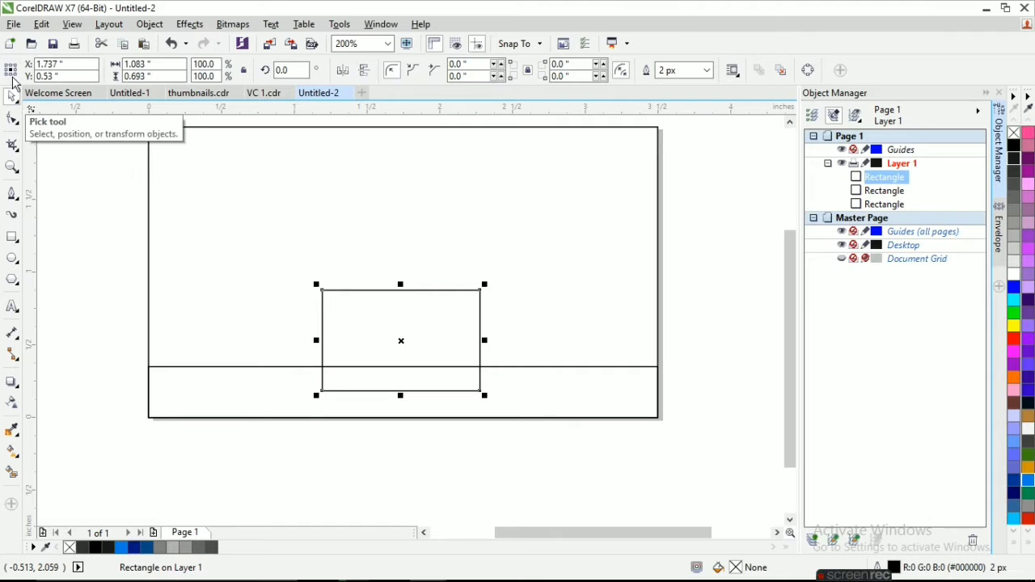
Center the small rectangle horizontally on the page and round all its corners to a radius of about 0.104 inch.
{"action": "left_click", "coordinate": [74, 25]}
{"action": "mouse_move", "coordinate": [149, 25]}
{"action": "mouse_move", "coordinate": [216, 194]}
{"action": "left_click", "coordinate": [420, 321]}
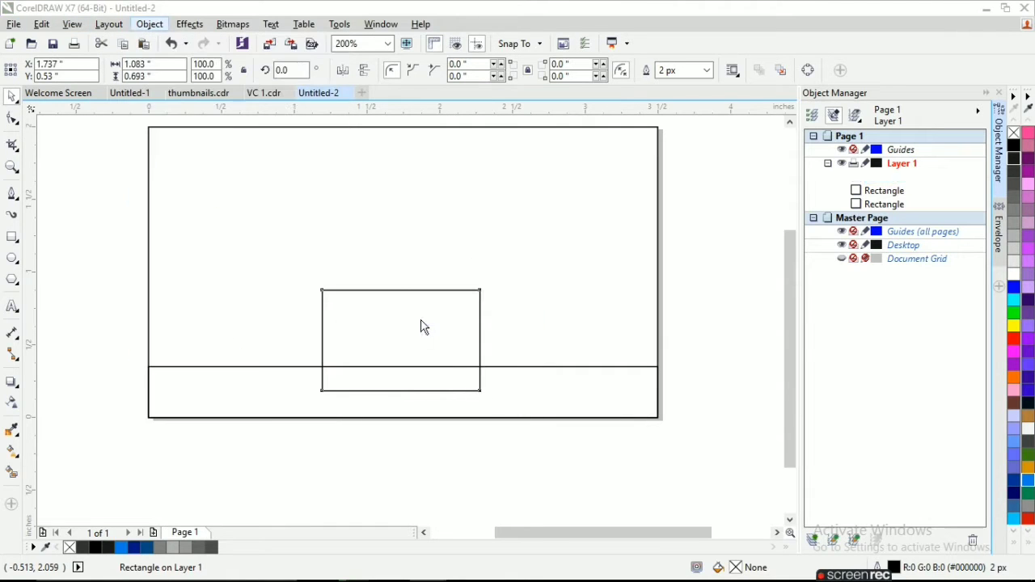
{"action": "mouse_move", "coordinate": [481, 293]}
{"action": "left_mouse_down"}
{"action": "mouse_move", "coordinate": [491, 316]}
{"action": "mouse_move", "coordinate": [483, 304]}
{"action": "left_mouse_up"}
{"action": "left_click", "coordinate": [12, 96]}
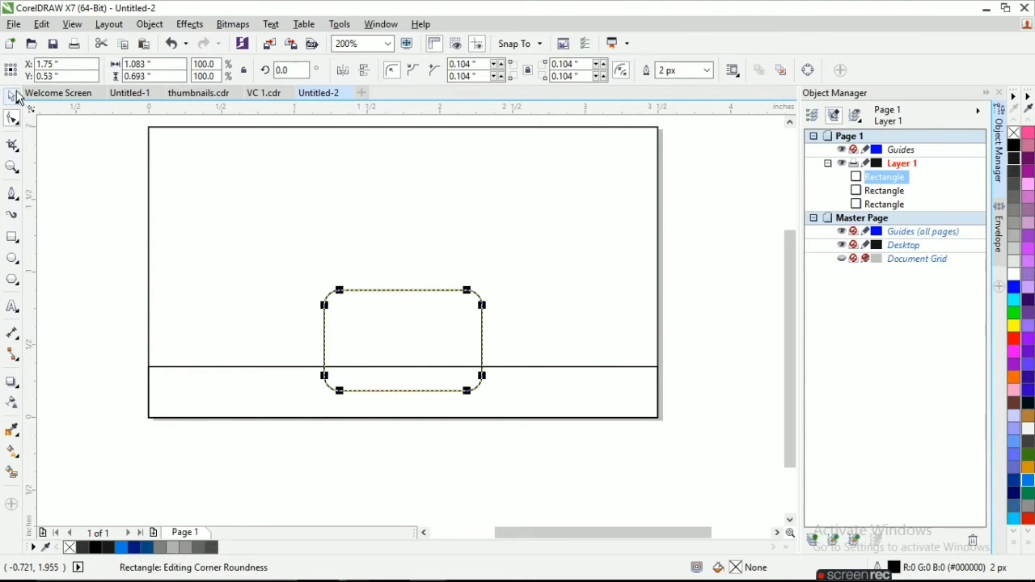
Trim the bottom strip with the rounded rectangle and delete the rounded rectangle, leaving a notch in the strip.
{"action": "left_click_drag", "start_coordinate": [675, 473], "coordinate": [127, 257]}
{"action": "left_click", "coordinate": [439, 69]}
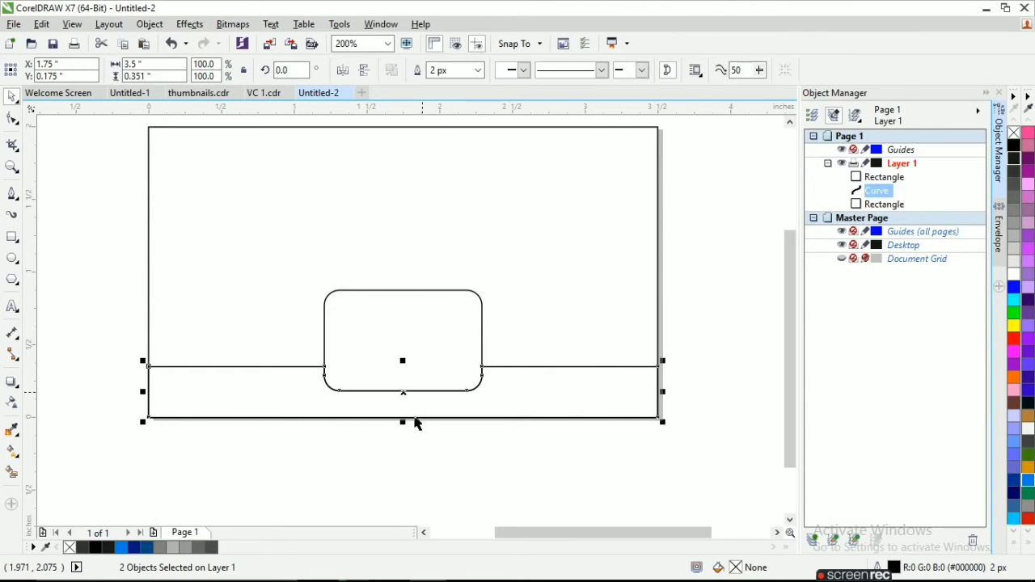
{"action": "left_click", "coordinate": [397, 291]}
{"action": "key", "text": "Delete"}
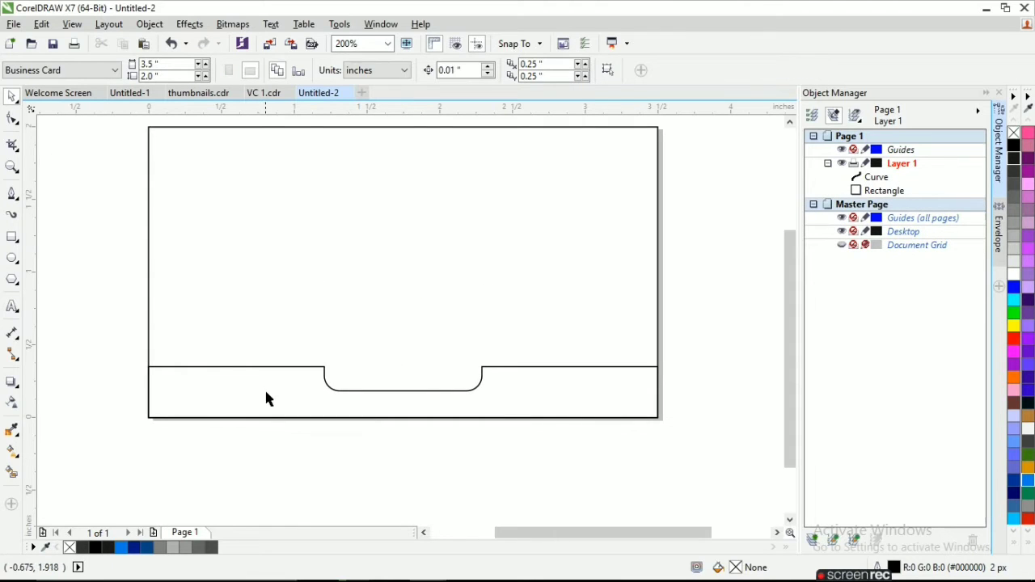
Reshape the left side of the strip's notch into a smooth slanted curve by shifting its corner nodes outward.
{"action": "left_click", "coordinate": [296, 368]}
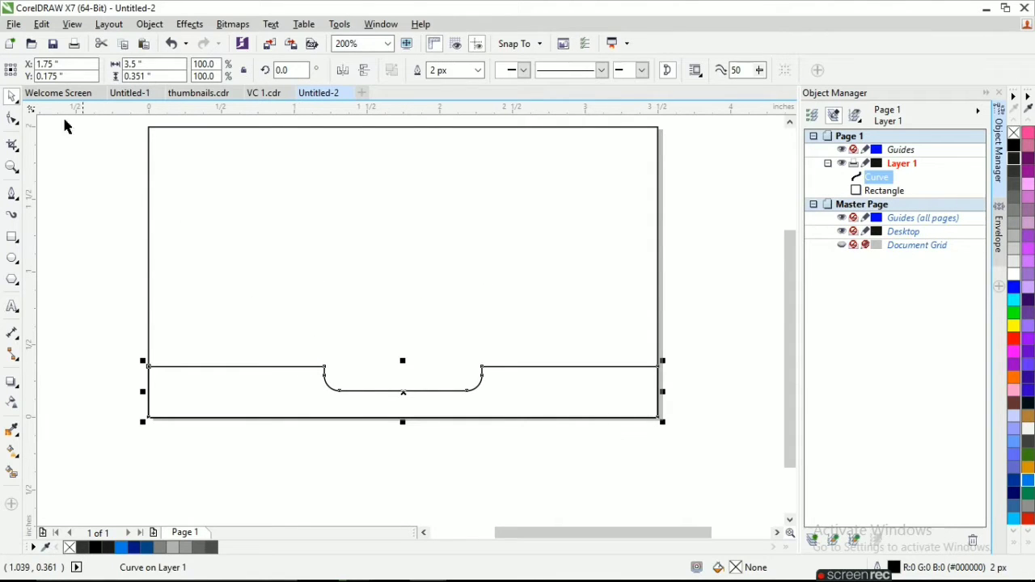
{"action": "key", "text": "F10"}
{"action": "scroll", "coordinate": [330, 369], "scroll_direction": "up", "scroll_amount": 2}
{"action": "left_click", "coordinate": [325, 376]}
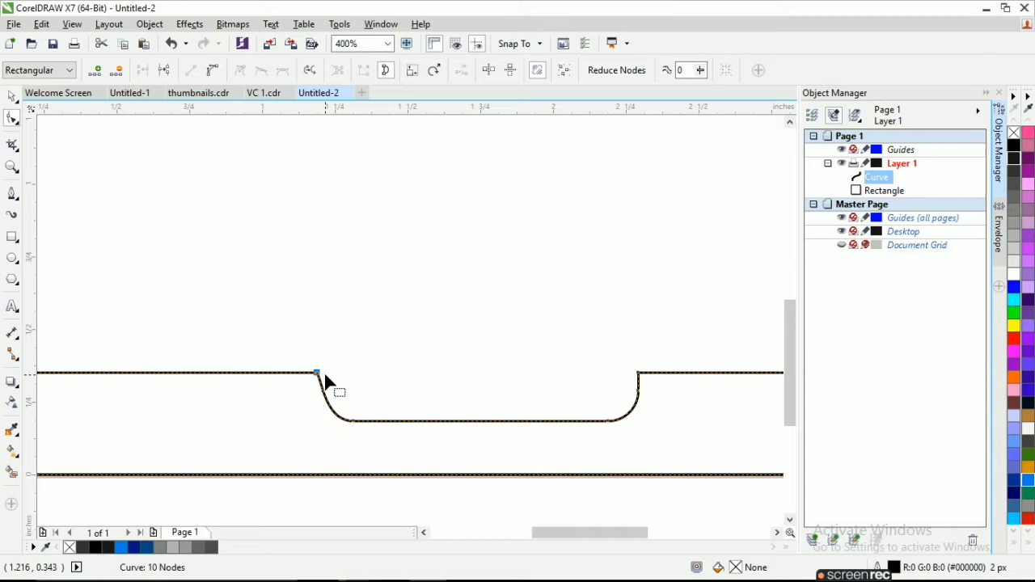
{"action": "key", "text": "Left"}
{"action": "key", "text": "Left"}
{"action": "key", "text": "Left"}
{"action": "key", "text": "Left"}
{"action": "key", "text": "Left"}
{"action": "key", "text": "Left"}
{"action": "key", "text": "Left"}
{"action": "key", "text": "Left"}
{"action": "key", "text": "Left"}
{"action": "key", "text": "Left"}
{"action": "key", "text": "Left"}
{"action": "key", "text": "Left"}
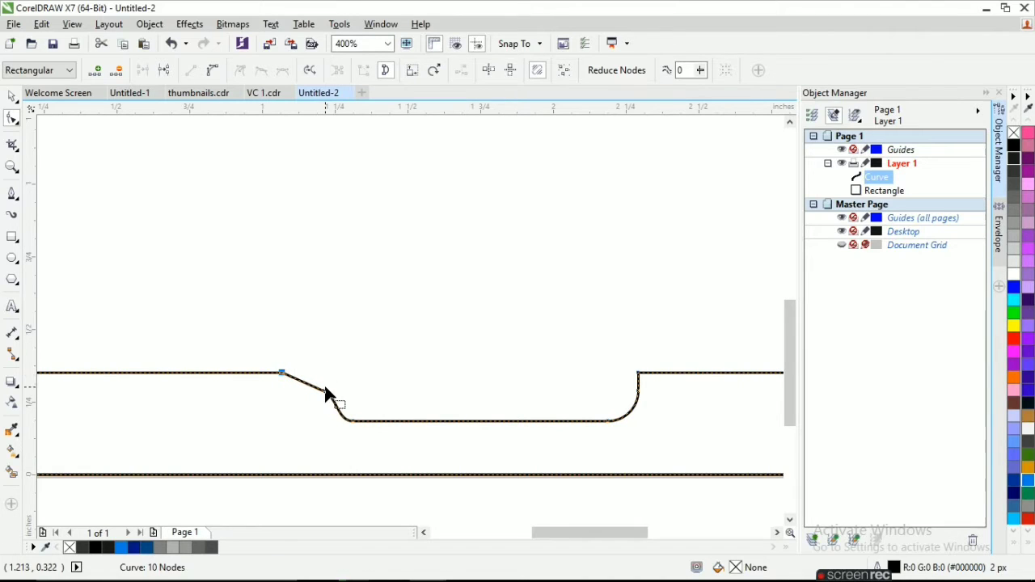
{"action": "key", "text": "Right"}
{"action": "key", "text": "Right"}
{"action": "key", "text": "Right"}
{"action": "key", "text": "Right"}
{"action": "key", "text": "Right"}
{"action": "key", "text": "Right"}
{"action": "key", "text": "Right"}
{"action": "key", "text": "Right"}
{"action": "key", "text": "Right"}
{"action": "key", "text": "Right"}
{"action": "key", "text": "Right"}
{"action": "key", "text": "Right"}
{"action": "key", "text": "Right"}
{"action": "key", "text": "Right"}
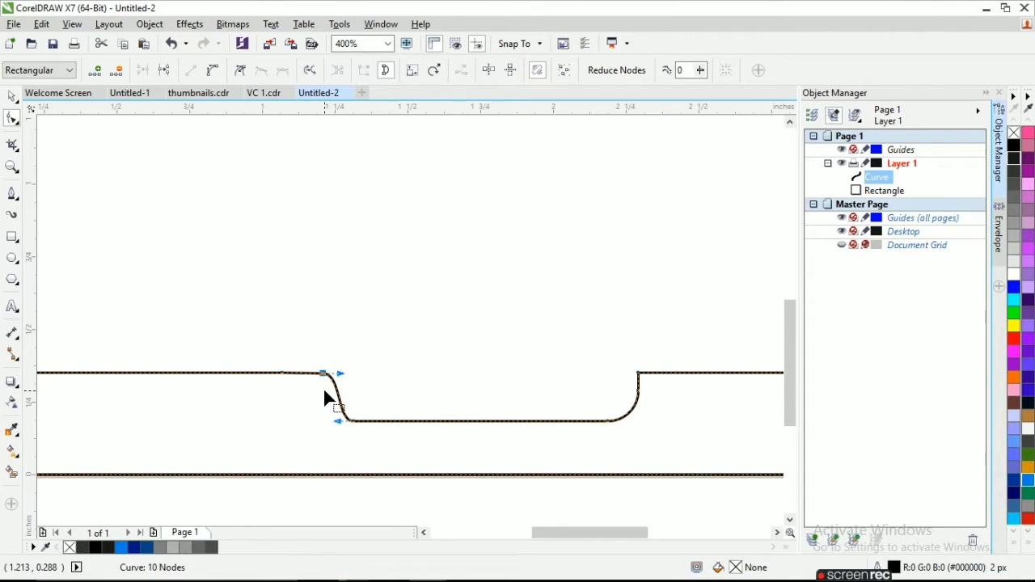
{"action": "key", "text": "Left"}
{"action": "key", "text": "Left"}
{"action": "key", "text": "Left"}
{"action": "key", "text": "Left"}
{"action": "key", "text": "Left"}
Reshape the right side of the notch into a matching smooth slope by shifting its upper nodes outward.
{"action": "left_click_drag", "start_coordinate": [640, 373], "coordinate": [644, 373]}
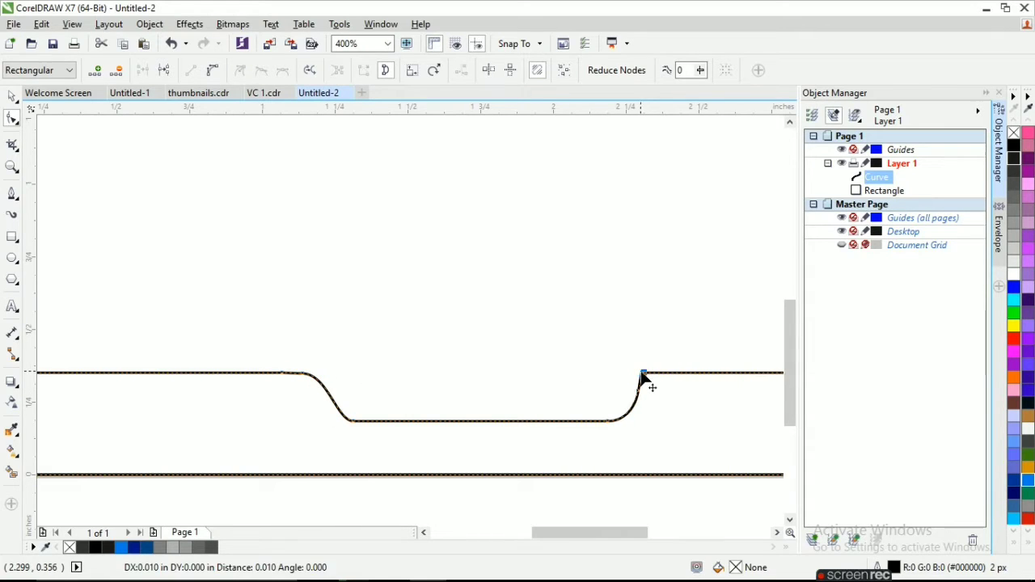
{"action": "key", "text": "Right"}
{"action": "key", "text": "Right"}
{"action": "key", "text": "Right"}
{"action": "left_click", "coordinate": [638, 393]}
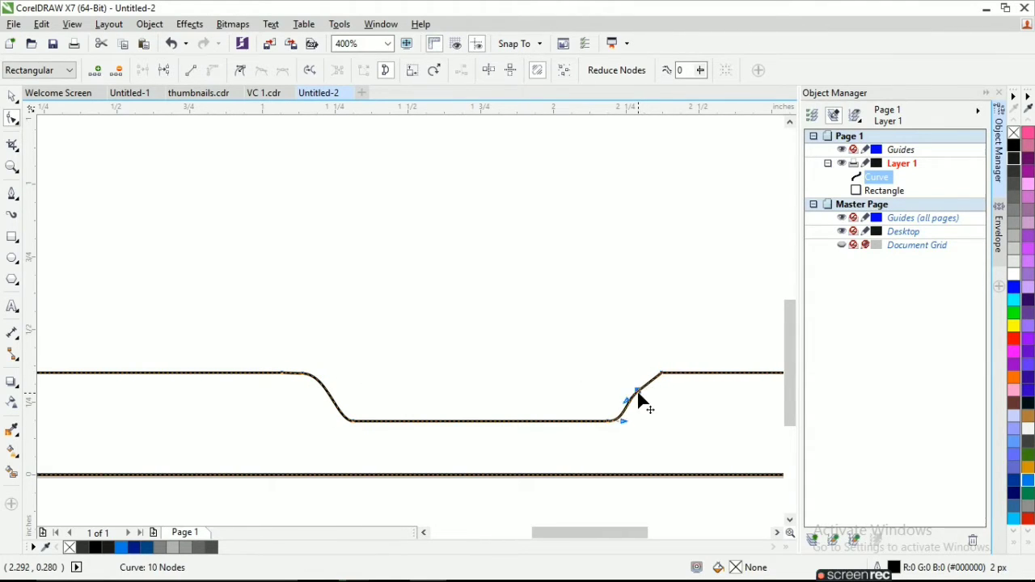
{"action": "key", "text": "Up"}
{"action": "key", "text": "Right"}
{"action": "key", "text": "Right"}
{"action": "key", "text": "Right"}
{"action": "key", "text": "Right"}
{"action": "key", "text": "Left"}
{"action": "left_click", "coordinate": [662, 373]}
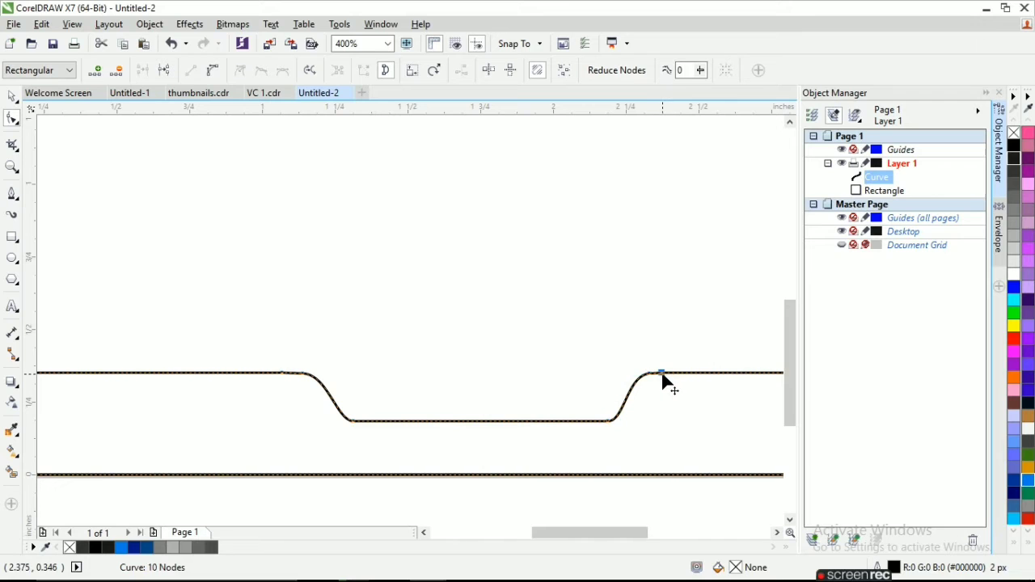
{"action": "left_click_drag", "start_coordinate": [661, 373], "coordinate": [664, 374]}
{"action": "scroll", "coordinate": [605, 368], "scroll_direction": "down", "scroll_amount": 1}
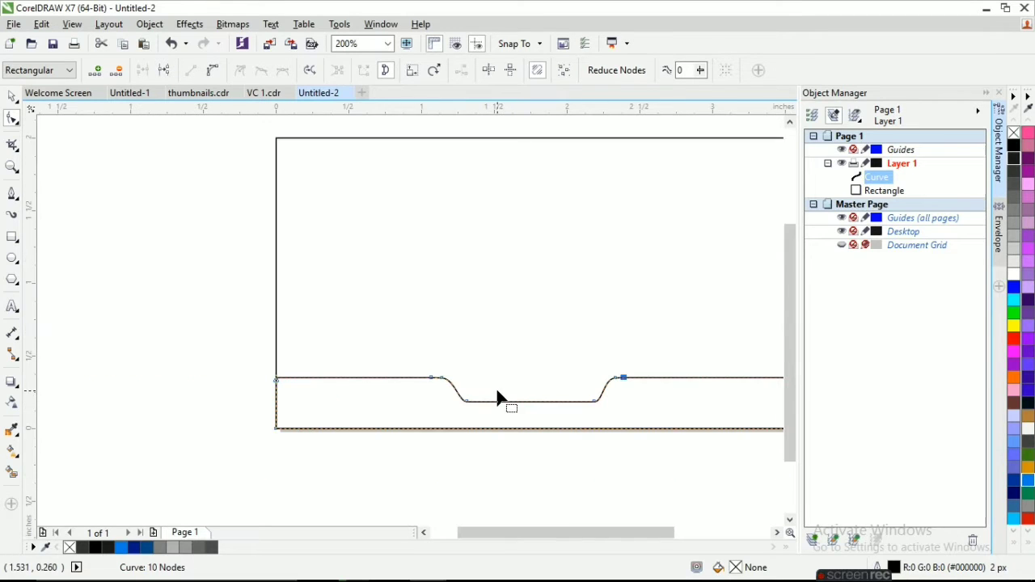
Fill the notched bottom strip with orange (#FF6600) and remove its outline.
{"action": "left_click", "coordinate": [11, 99]}
{"action": "left_click", "coordinate": [137, 203]}
{"action": "scroll", "coordinate": [145, 231], "scroll_direction": "down", "scroll_amount": 2}
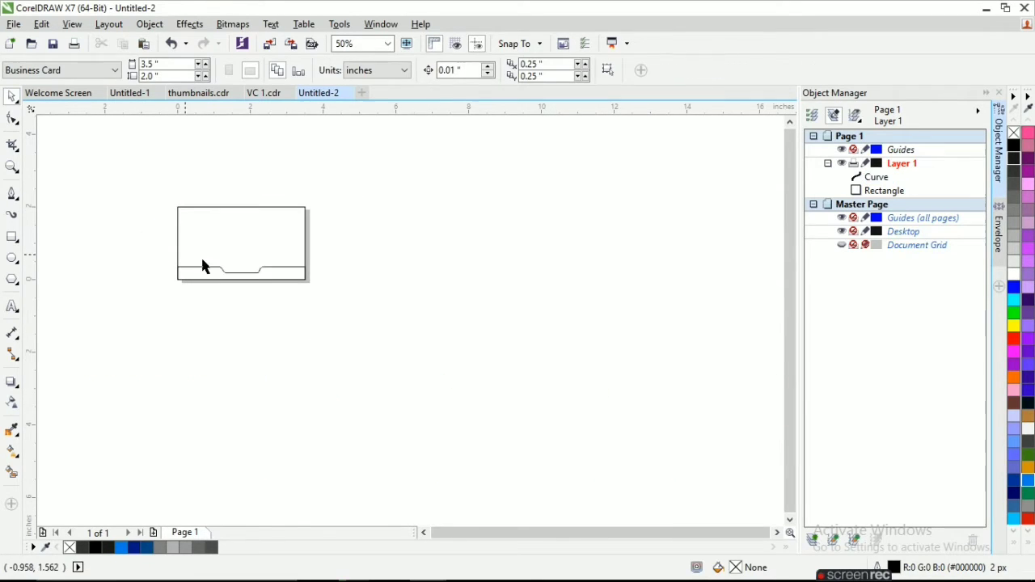
{"action": "left_click", "coordinate": [279, 283]}
{"action": "left_click", "coordinate": [1013, 376]}
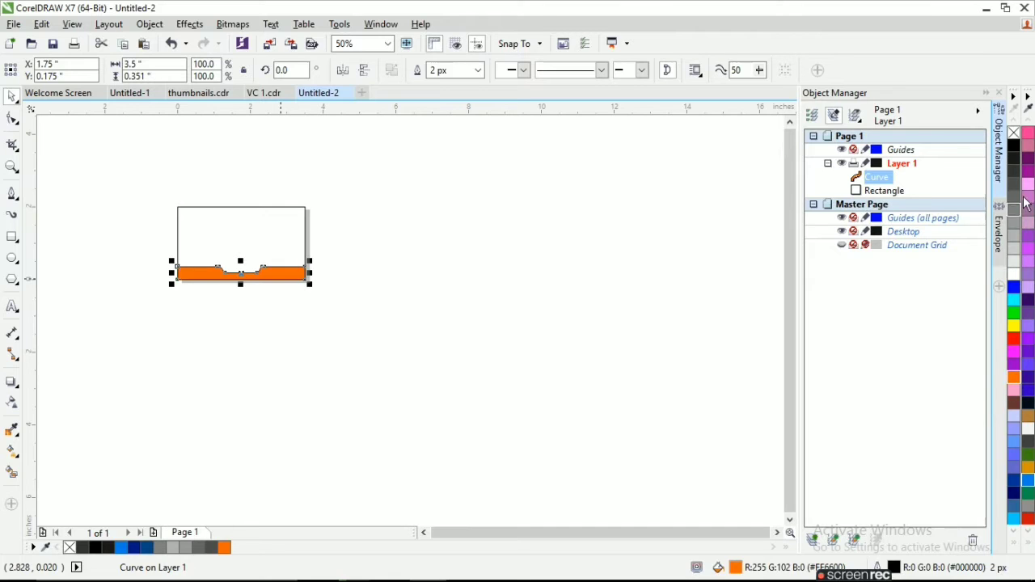
{"action": "left_click", "coordinate": [263, 258]}
Fill the card background rectangle with dark gray (#333333) and remove its outline.
{"action": "scroll", "coordinate": [262, 257], "scroll_direction": "up", "scroll_amount": 1}
{"action": "left_click", "coordinate": [293, 160]}
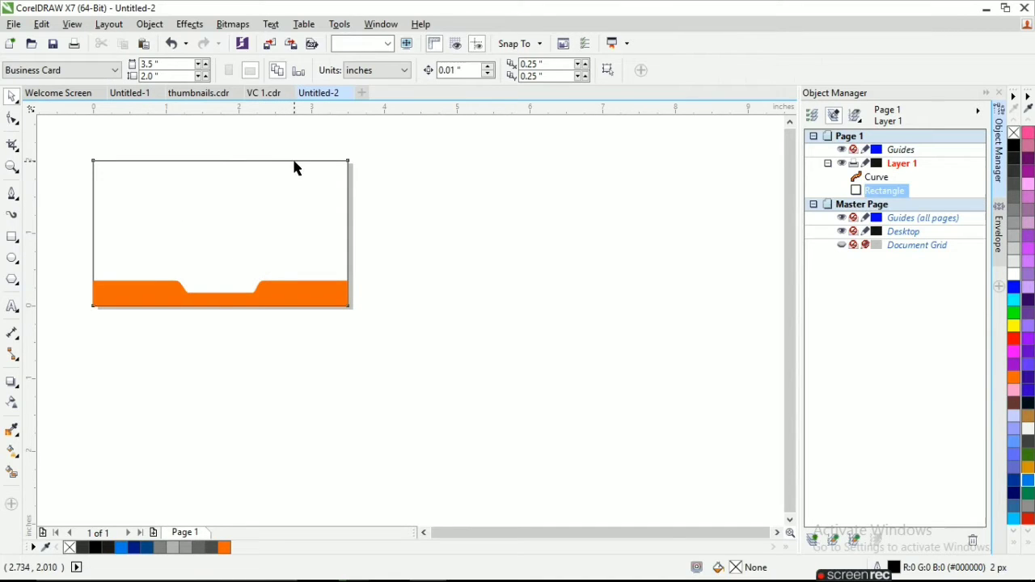
{"action": "left_click", "coordinate": [1013, 173]}
{"action": "right_click", "coordinate": [1013, 132]}
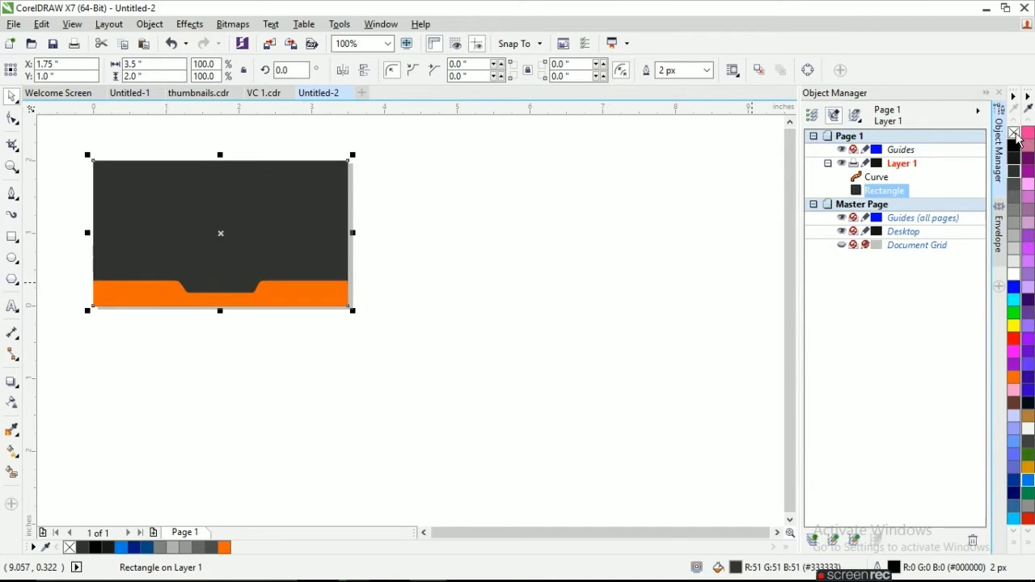
{"action": "left_click", "coordinate": [460, 358]}
Fine-tune the two lower corner nodes of the notch by nudging them slightly inward.
{"action": "scroll", "coordinate": [72, 271], "scroll_direction": "up", "scroll_amount": 1}
{"action": "left_click", "coordinate": [260, 293]}
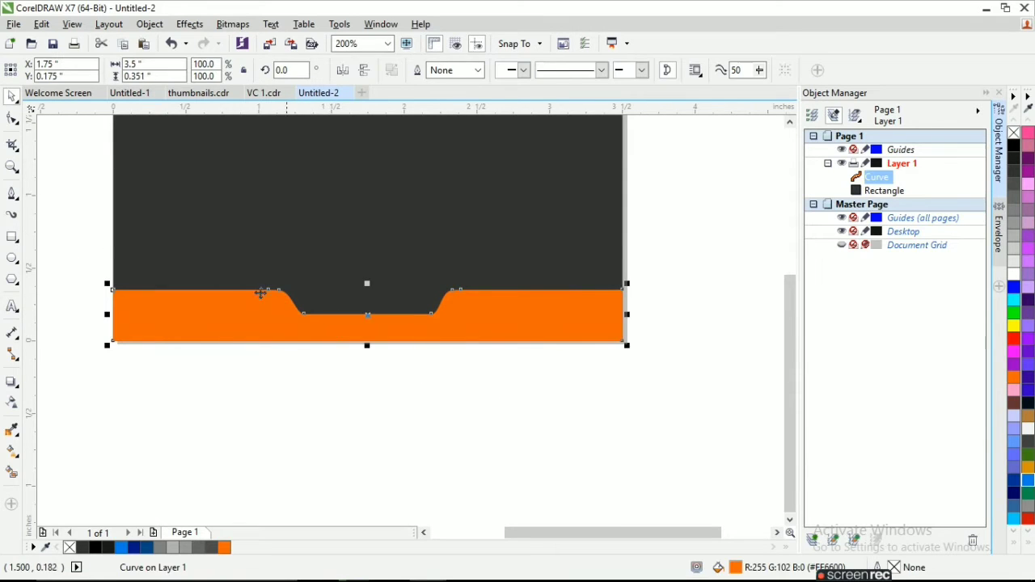
{"action": "scroll", "coordinate": [275, 329], "scroll_direction": "up", "scroll_amount": 2}
{"action": "left_click", "coordinate": [383, 293]}
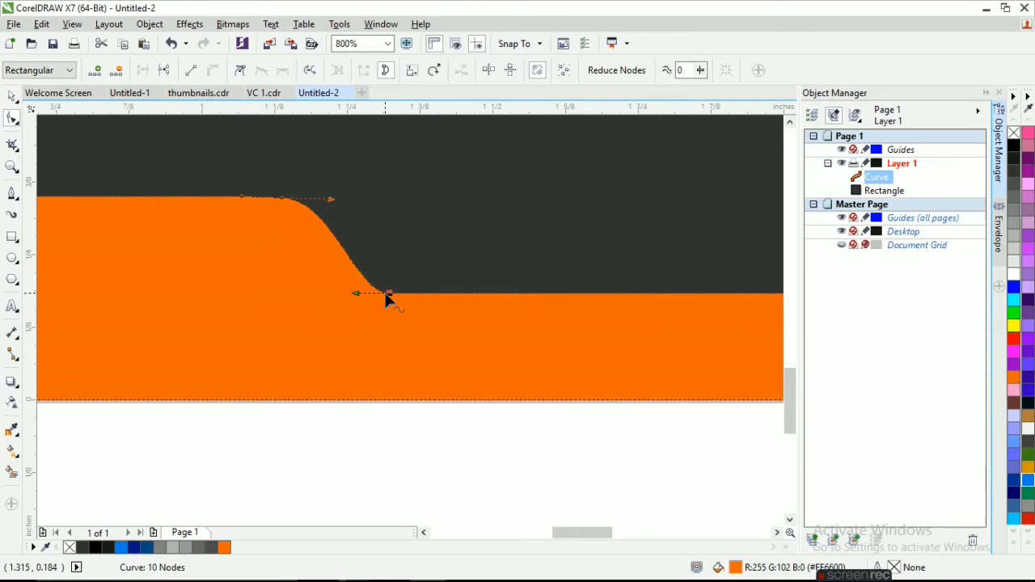
{"action": "scroll", "coordinate": [349, 297], "scroll_direction": "down", "scroll_amount": 1}
{"action": "left_click", "coordinate": [617, 296]}
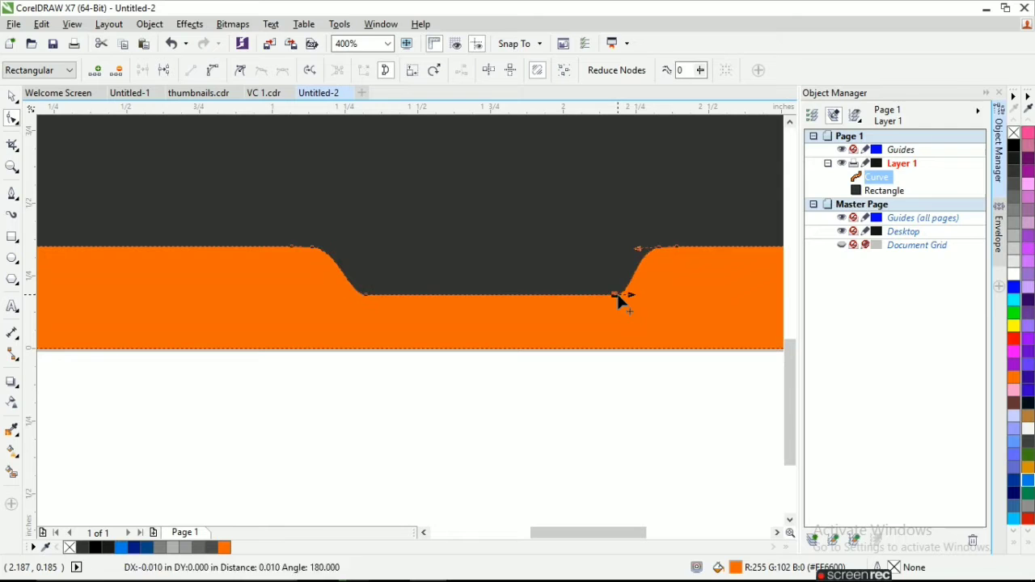
{"action": "left_click", "coordinate": [13, 97]}
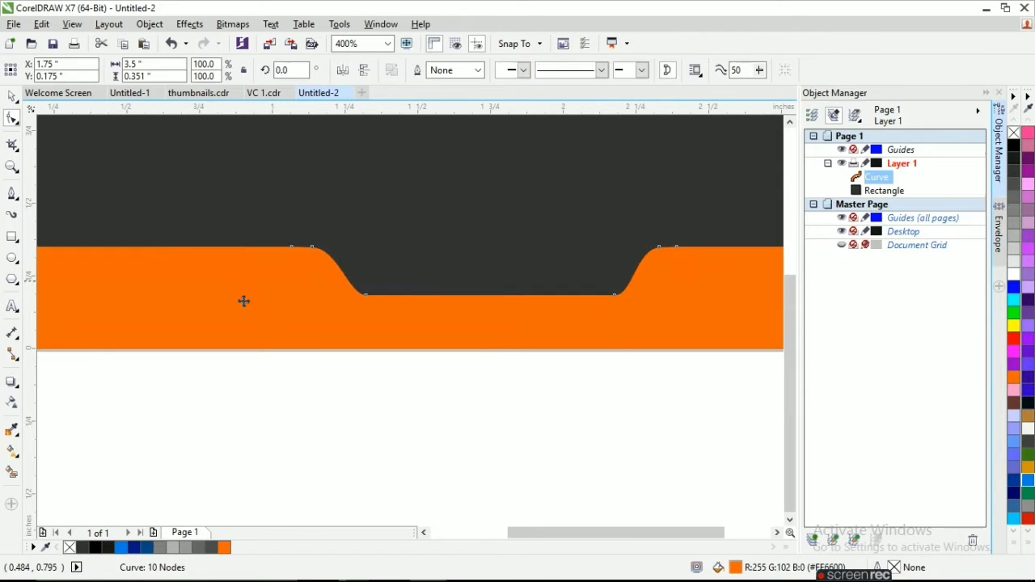
{"action": "scroll", "coordinate": [242, 300], "scroll_direction": "down", "scroll_amount": 2}
{"action": "left_click", "coordinate": [316, 368]}
Copy the logo, COMPANY text and tagline from the Untitled-1 document and paste them into Untitled-2.
{"action": "key", "text": "ctrl+Tab"}
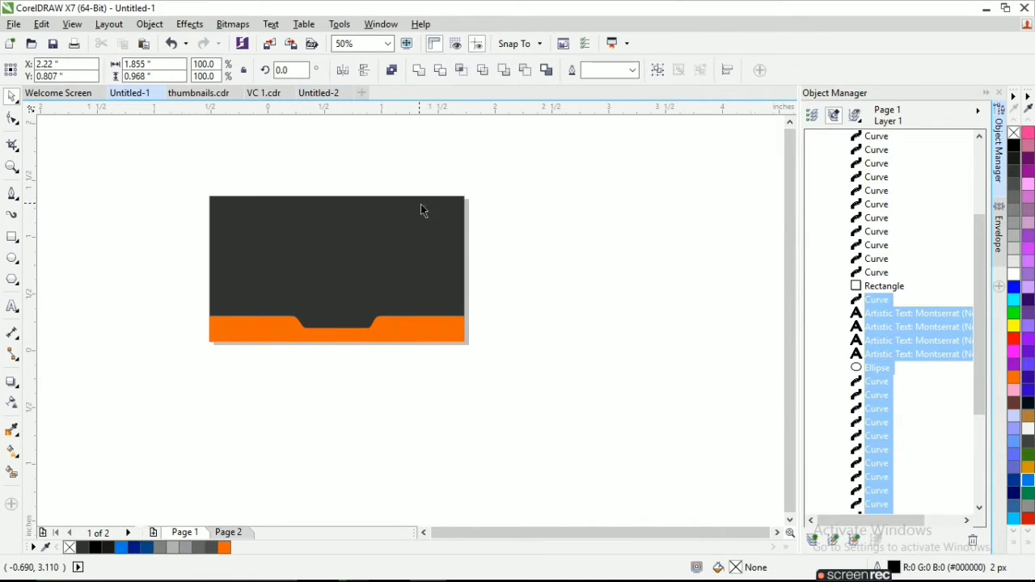
{"action": "scroll", "coordinate": [496, 219], "scroll_direction": "down", "scroll_amount": 3}
{"action": "mouse_move", "coordinate": [450, 168]}
{"action": "left_mouse_down"}
{"action": "mouse_move", "coordinate": [496, 203]}
{"action": "mouse_move", "coordinate": [521, 205]}
{"action": "left_mouse_up"}
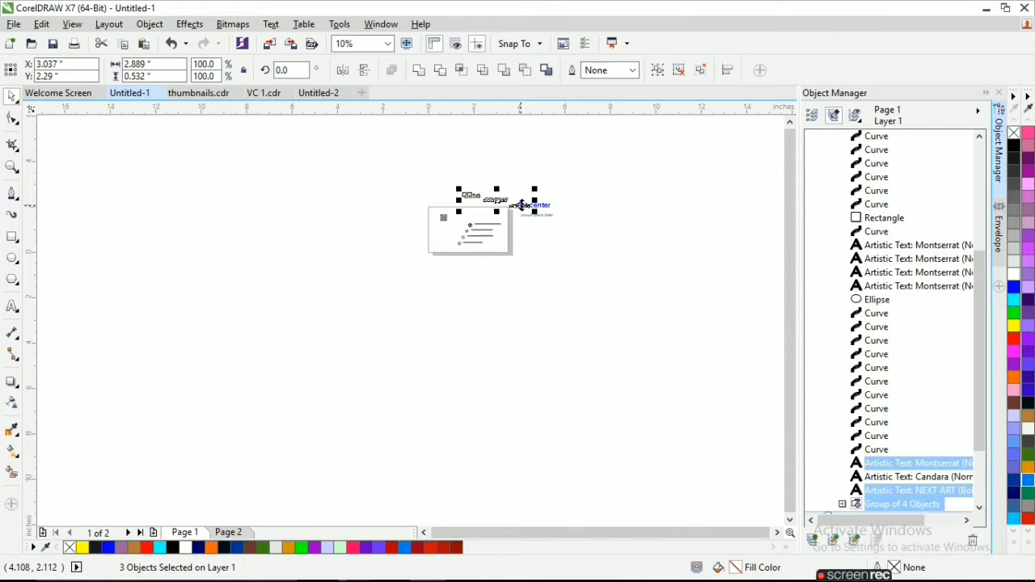
{"action": "left_click", "coordinate": [302, 94]}
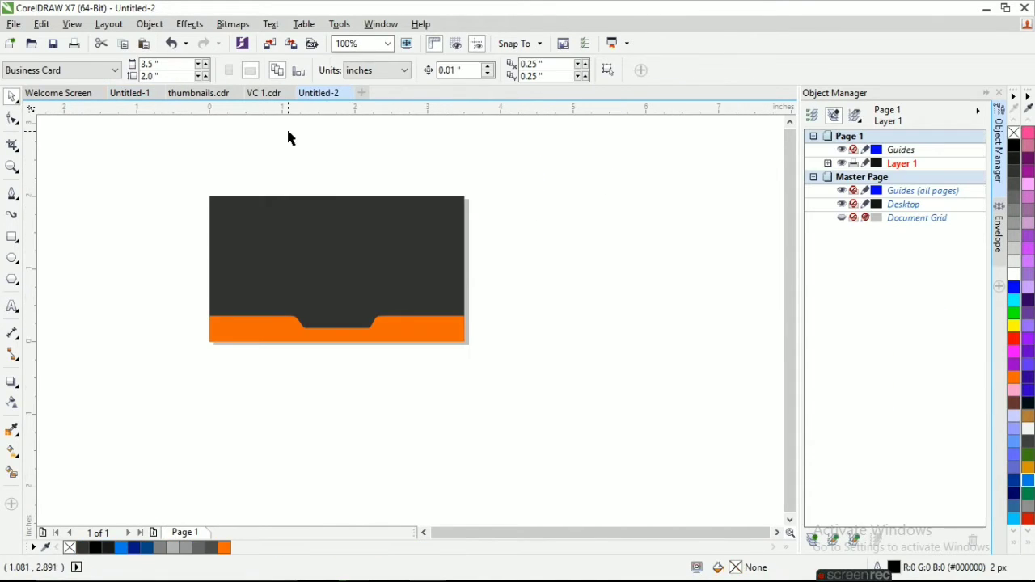
{"action": "key", "text": "ctrl+v"}
Move the logo to the middle of the dark card area and fill it with orange (#FF6600).
{"action": "left_click", "coordinate": [353, 169]}
{"action": "left_click_drag", "start_coordinate": [353, 169], "coordinate": [341, 254]}
{"action": "left_click", "coordinate": [1014, 268]}
{"action": "left_click", "coordinate": [427, 182]}
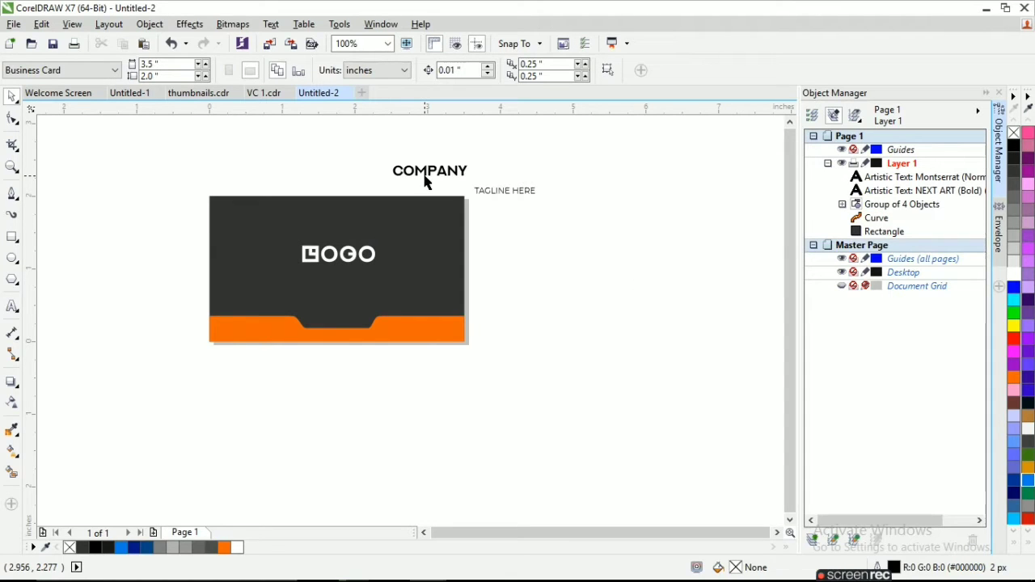
{"action": "left_click", "coordinate": [354, 254]}
{"action": "left_click", "coordinate": [1014, 376]}
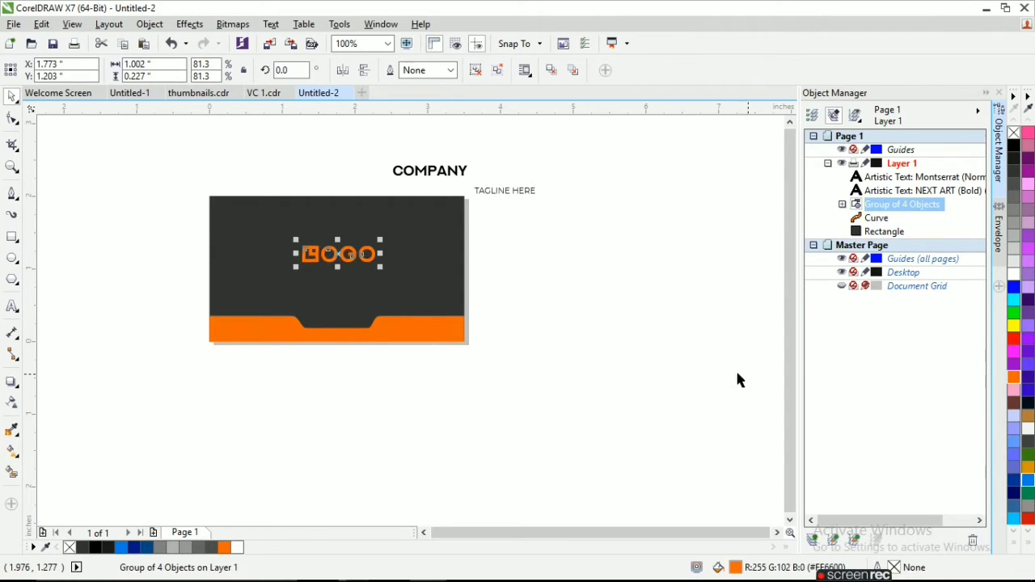
{"action": "left_click", "coordinate": [737, 377]}
Place the COMPANY text directly below the logo and fill it with white.
{"action": "left_click", "coordinate": [424, 176]}
{"action": "left_click_drag", "start_coordinate": [423, 177], "coordinate": [338, 273]}
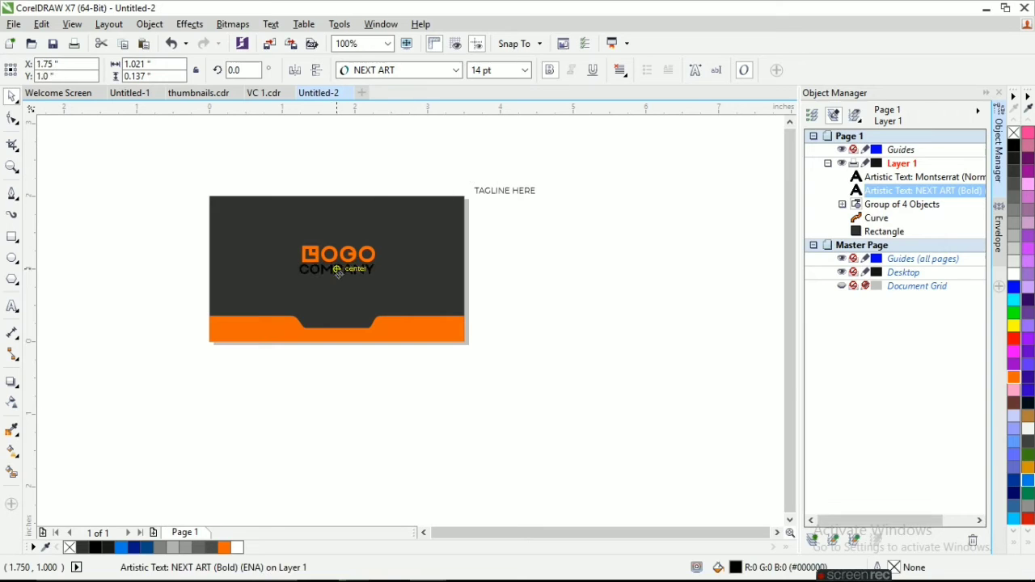
{"action": "left_click", "coordinate": [1023, 278]}
{"action": "scroll", "coordinate": [371, 259], "scroll_direction": "up", "scroll_amount": 1}
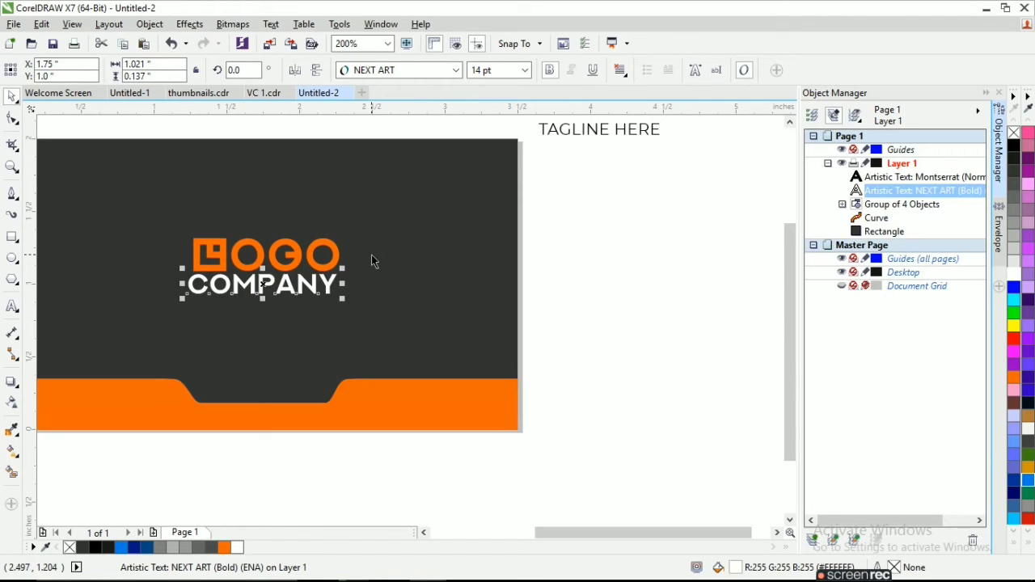
{"action": "scroll", "coordinate": [371, 261], "scroll_direction": "down", "scroll_amount": 1}
Delete the TAGLINE HERE text from the design.
{"action": "left_click", "coordinate": [485, 192]}
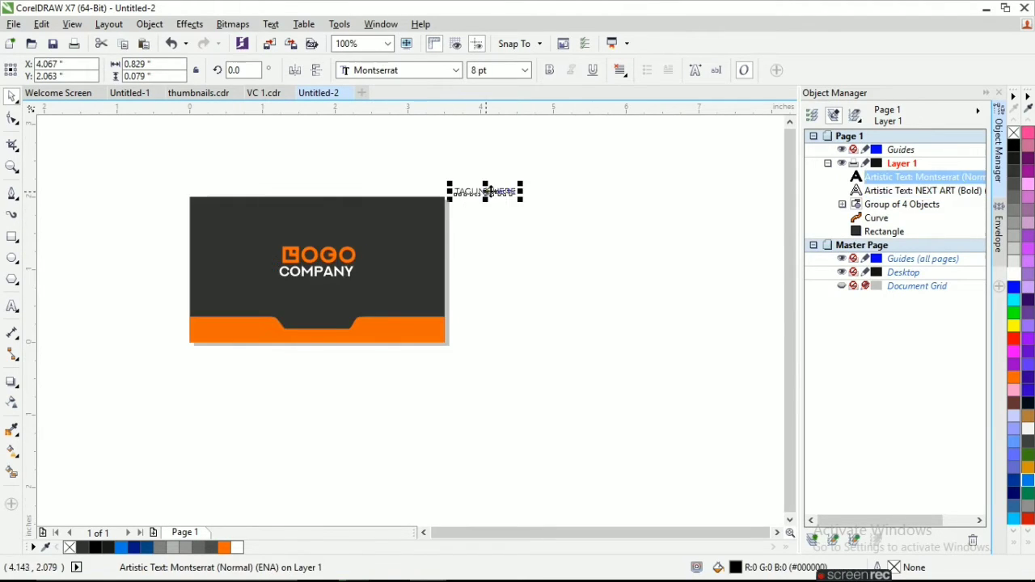
{"action": "left_click_drag", "start_coordinate": [485, 192], "coordinate": [312, 284]}
{"action": "key", "text": "Delete"}
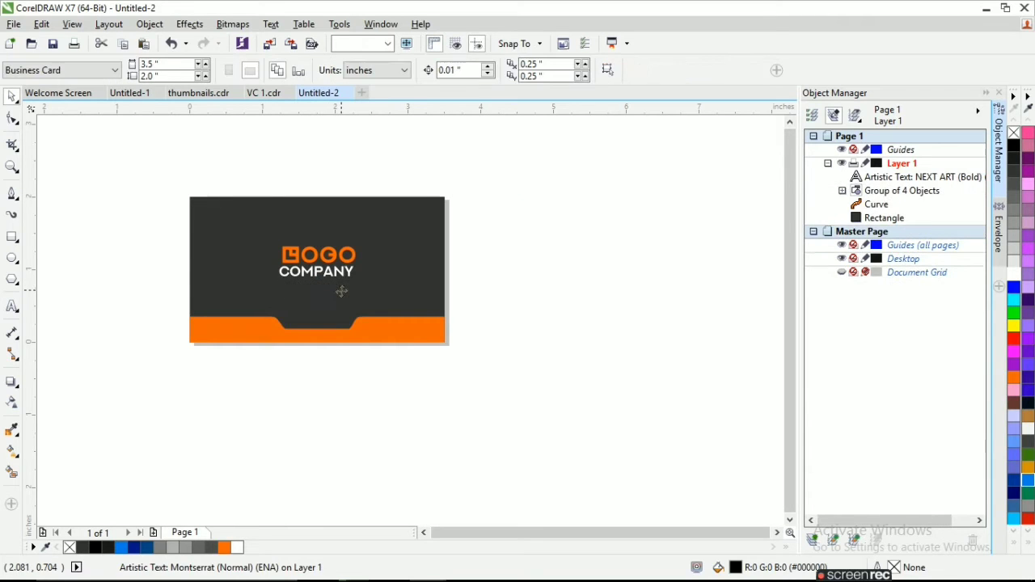
Align the logo and COMPANY text on a common vertical center line and center the pair horizontally on the page.
{"action": "left_click_drag", "start_coordinate": [246, 222], "coordinate": [246, 221]}
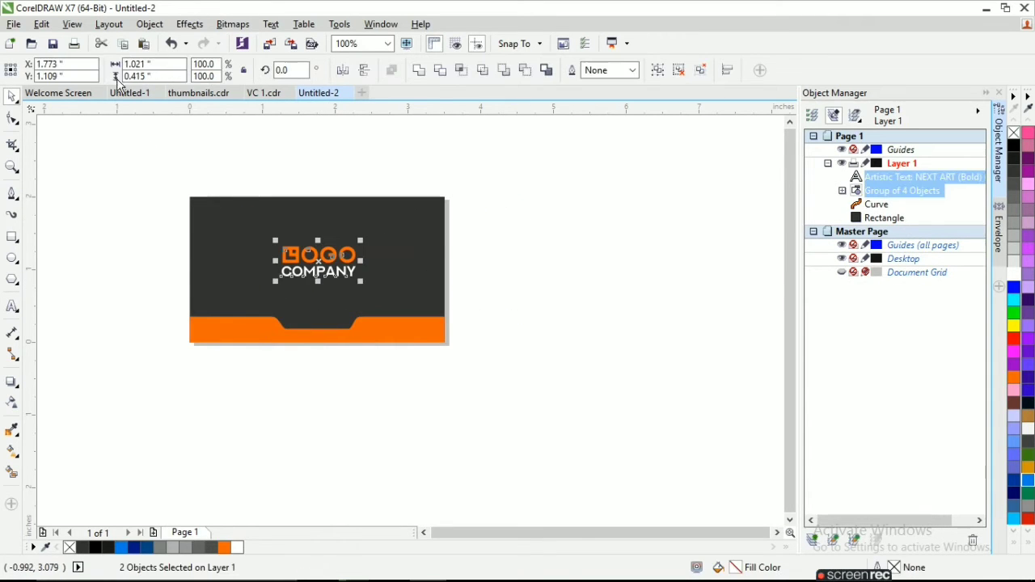
{"action": "left_click", "coordinate": [149, 23]}
{"action": "mouse_move", "coordinate": [226, 197]}
{"action": "left_click", "coordinate": [396, 279]}
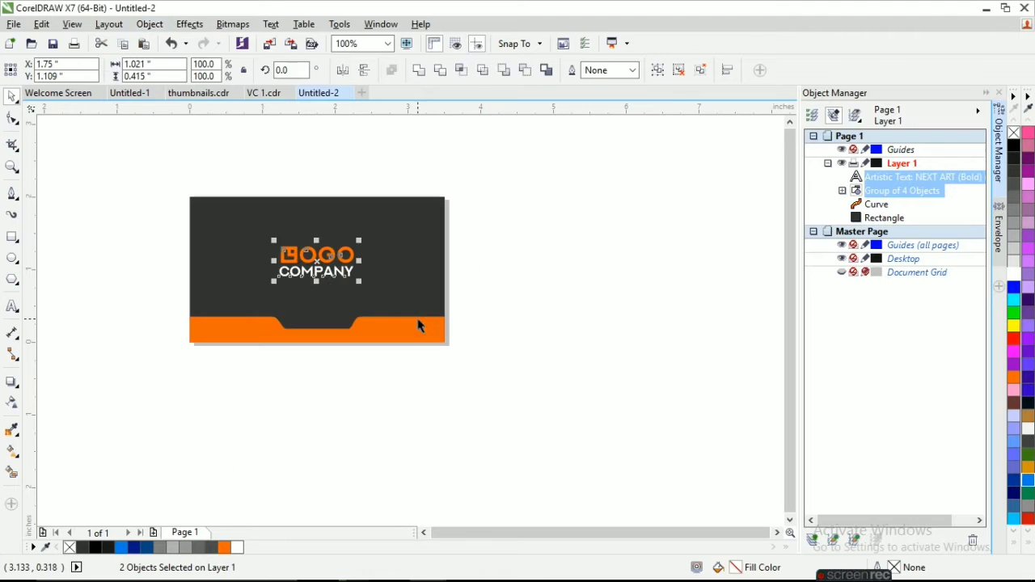
{"action": "left_click", "coordinate": [509, 315]}
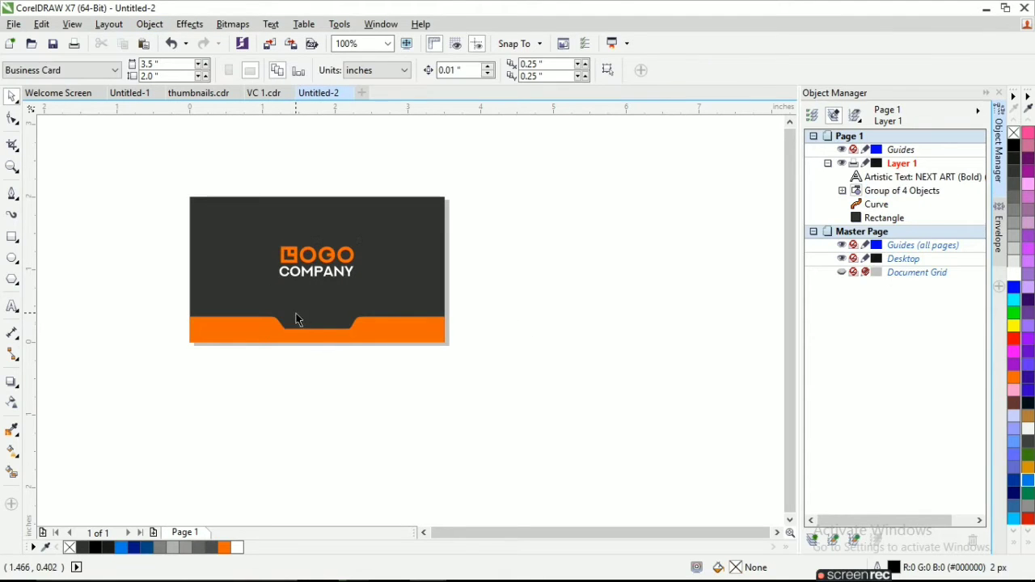
Try enlarging the logo and COMPANY text together from the upper-left corner, and undo the enlargement.
{"action": "left_click_drag", "start_coordinate": [528, 291], "coordinate": [188, 195]}
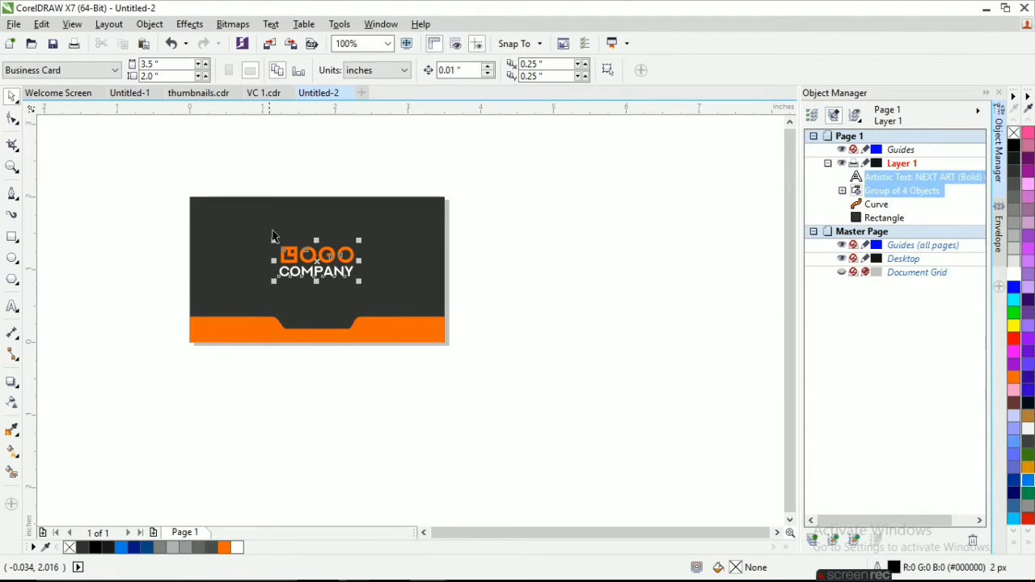
{"action": "left_click_drag", "start_coordinate": [272, 236], "coordinate": [223, 219]}
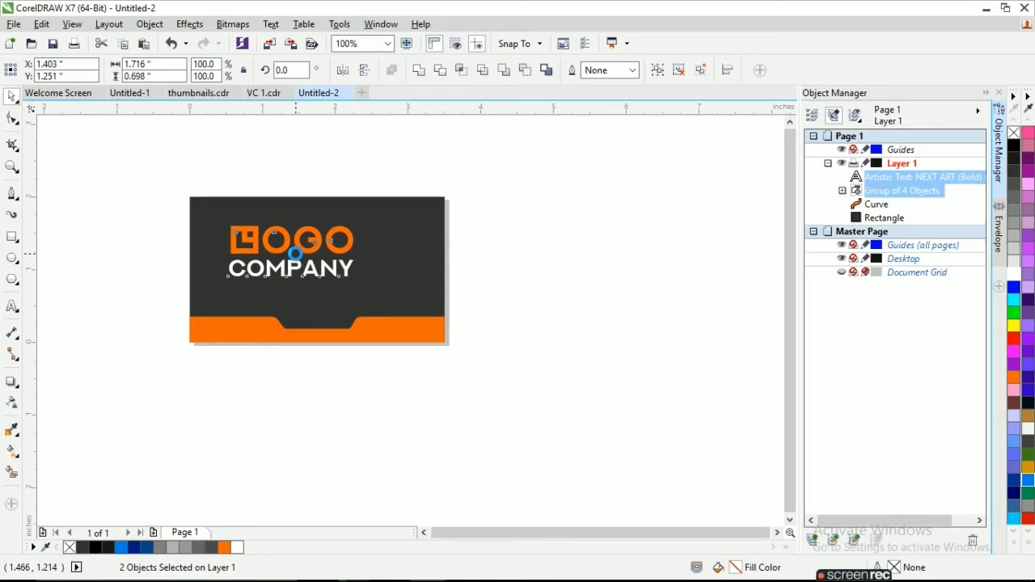
{"action": "key", "text": "ctrl+z"}
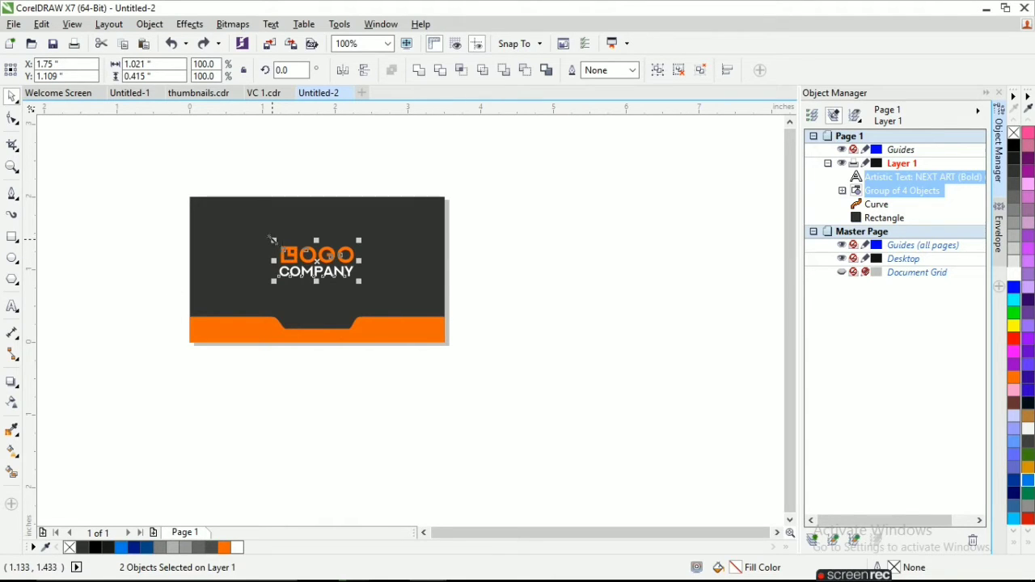
Enlarge the logo and COMPANY text together to about 1.27 by 0.52 inches from the upper-left corner, and center them horizontally on the page.
{"action": "left_click_drag", "start_coordinate": [273, 240], "coordinate": [253, 220]}
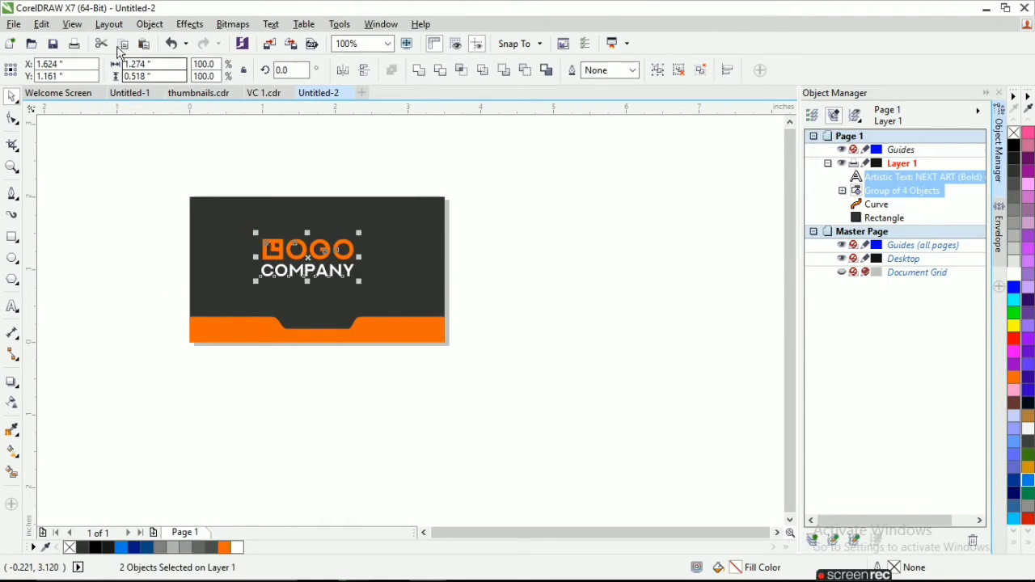
{"action": "left_click", "coordinate": [149, 24]}
{"action": "mouse_move", "coordinate": [300, 197]}
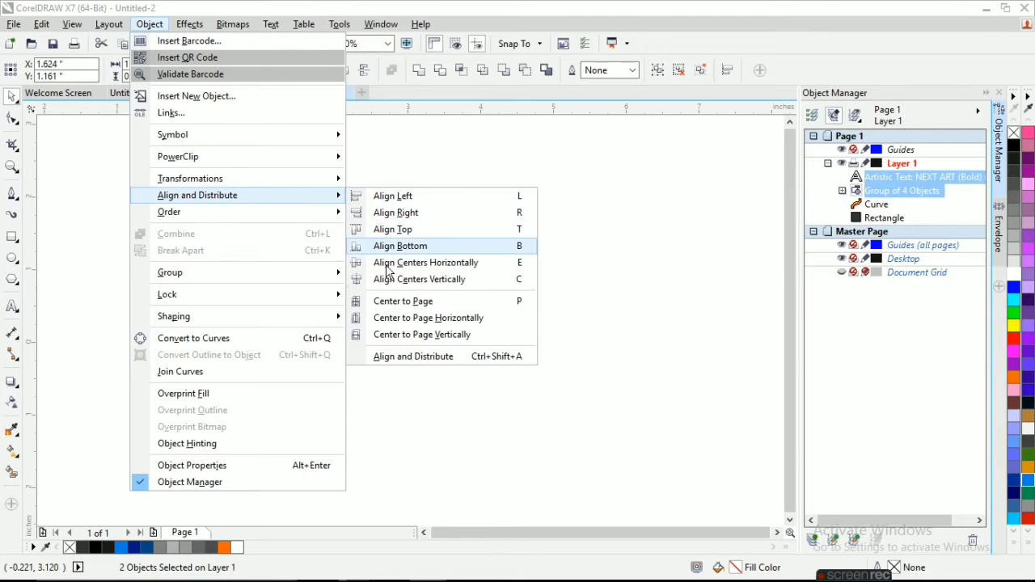
{"action": "left_click", "coordinate": [396, 320]}
{"action": "key", "text": "ctrl+z"}
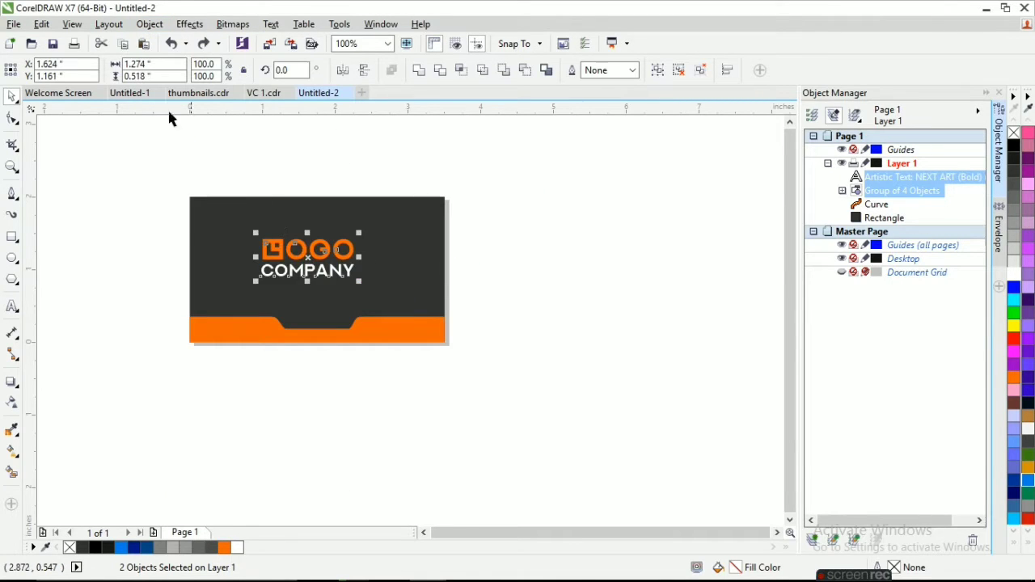
{"action": "left_click", "coordinate": [109, 24]}
{"action": "mouse_move", "coordinate": [243, 195]}
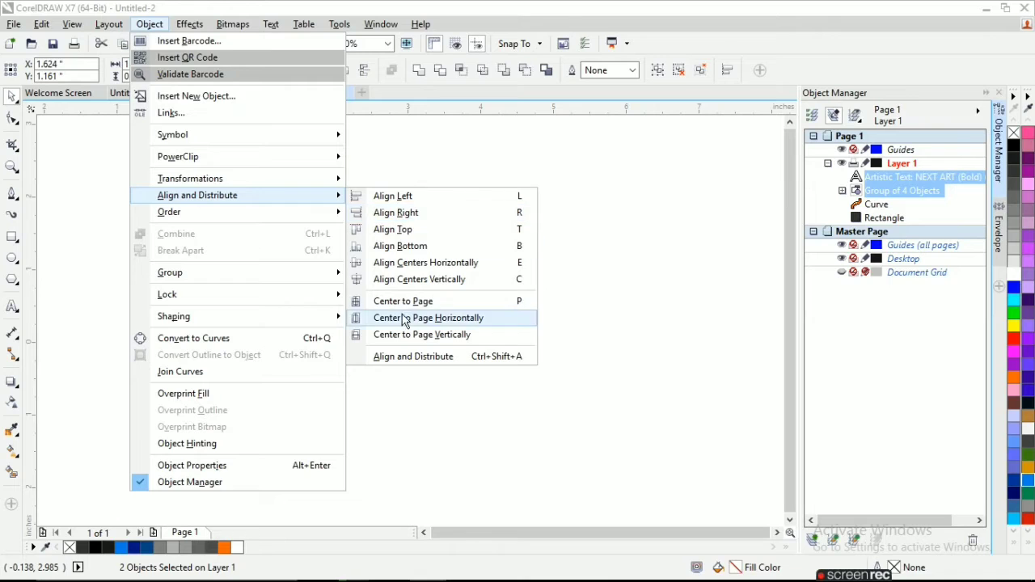
{"action": "left_click", "coordinate": [429, 318]}
{"action": "left_click", "coordinate": [479, 328]}
Copy the logocompany.com text from the Untitled-1 document into the card's bottom notch and fill it with white.
{"action": "left_click", "coordinate": [361, 196]}
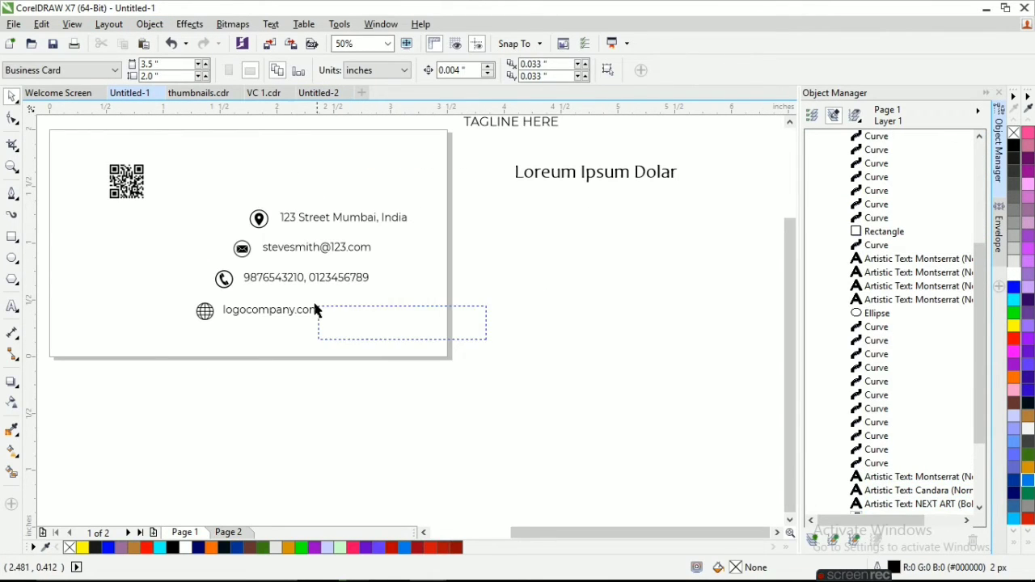
{"action": "left_click_drag", "start_coordinate": [315, 310], "coordinate": [220, 306]}
{"action": "left_click", "coordinate": [312, 95]}
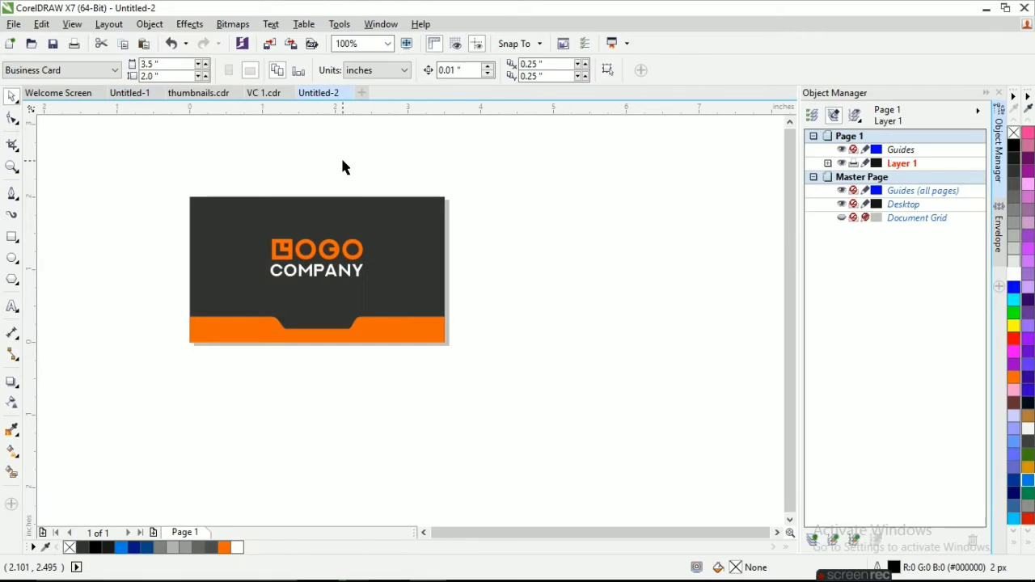
{"action": "key", "text": "ctrl+v"}
{"action": "scroll", "coordinate": [315, 323], "scroll_direction": "up", "scroll_amount": 2}
{"action": "left_click_drag", "start_coordinate": [313, 328], "coordinate": [307, 335]}
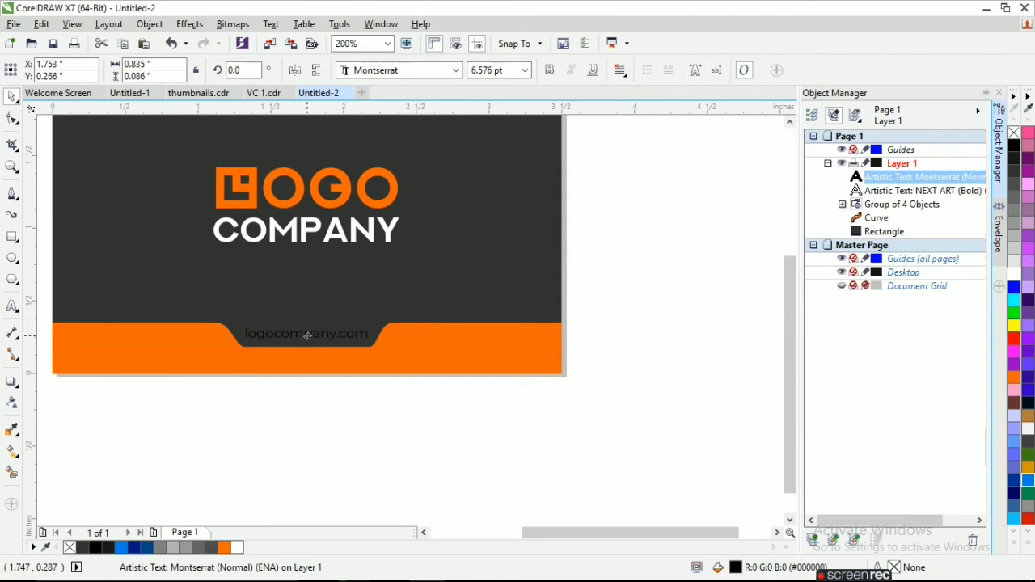
{"action": "left_click", "coordinate": [678, 325]}
{"action": "scroll", "coordinate": [377, 312], "scroll_direction": "down", "scroll_amount": 2}
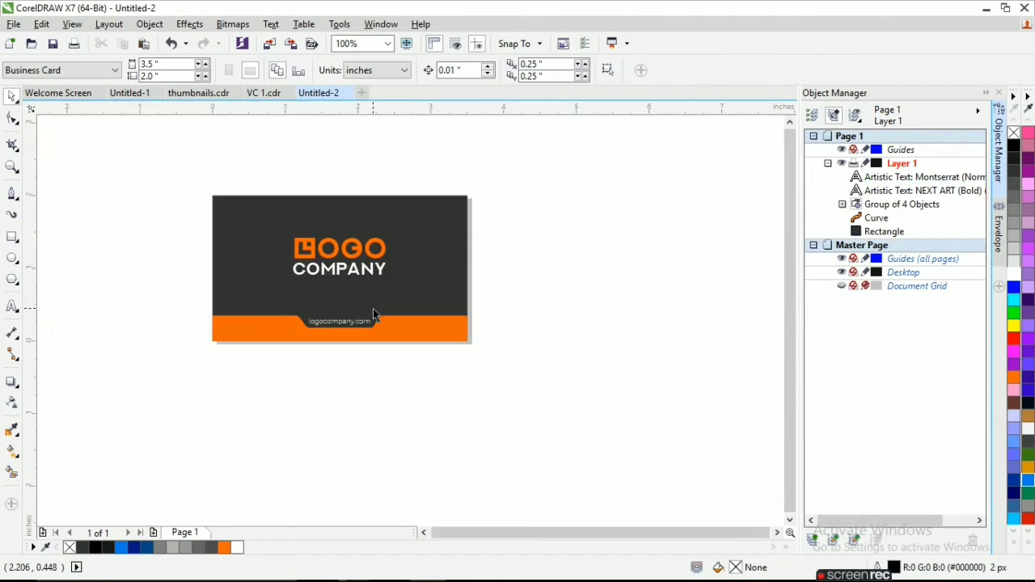
On a new second page, draw a page-sized rectangle and a full-height rectangle about 1.53 inches wide along its left edge.
{"action": "left_click", "coordinate": [154, 532]}
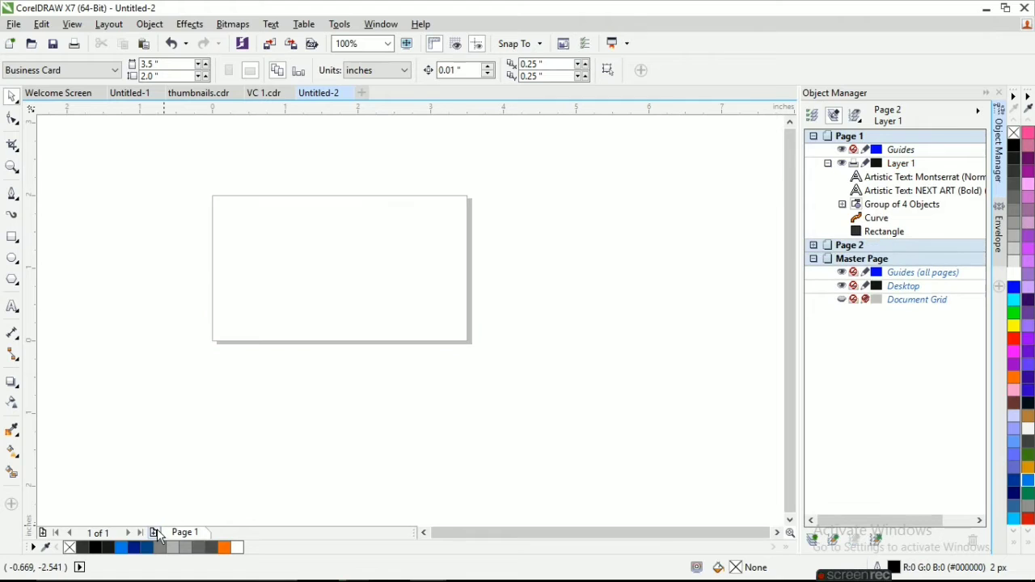
{"action": "double_click", "coordinate": [12, 244]}
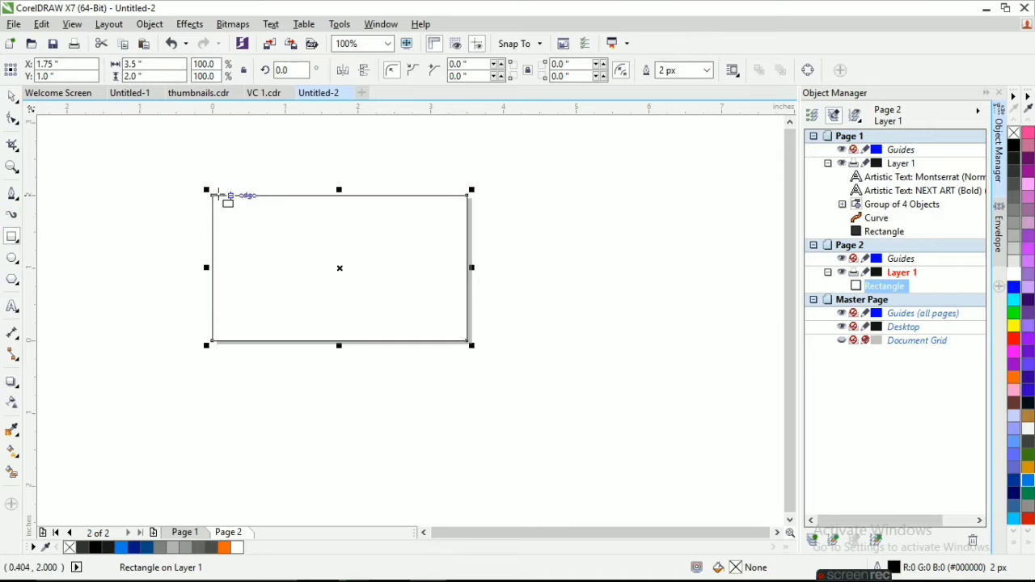
{"action": "left_click_drag", "start_coordinate": [218, 194], "coordinate": [326, 341]}
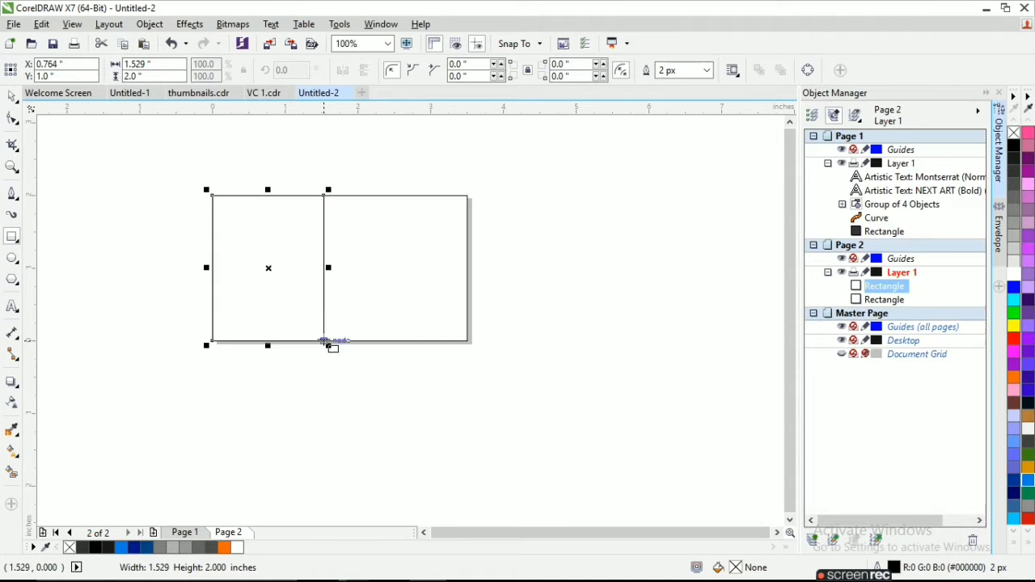
Draw a straight diagonal line about 3.1 by 3.1 inches beside the card and place a parallel duplicate close to it.
{"action": "left_click", "coordinate": [17, 198]}
{"action": "left_click", "coordinate": [52, 208]}
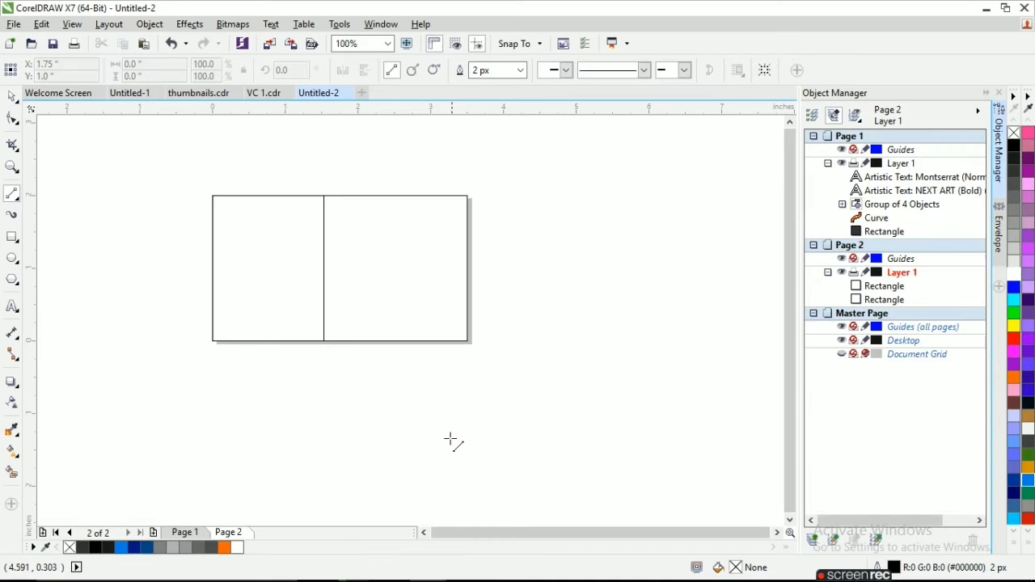
{"action": "left_click_drag", "start_coordinate": [450, 439], "coordinate": [676, 214]}
{"action": "scroll", "coordinate": [555, 324], "scroll_direction": "down", "scroll_amount": 1}
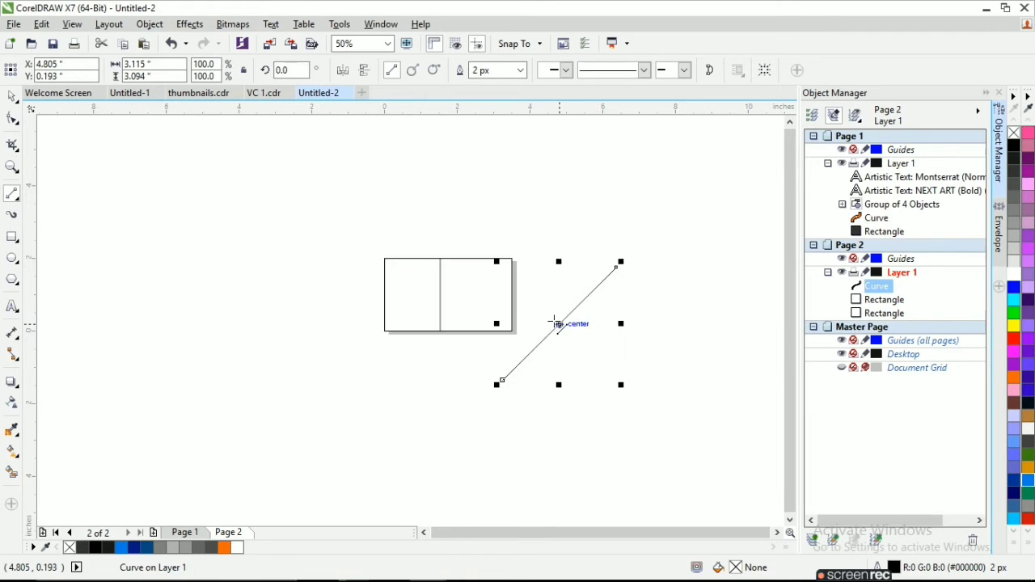
{"action": "key", "text": "ctrl+d"}
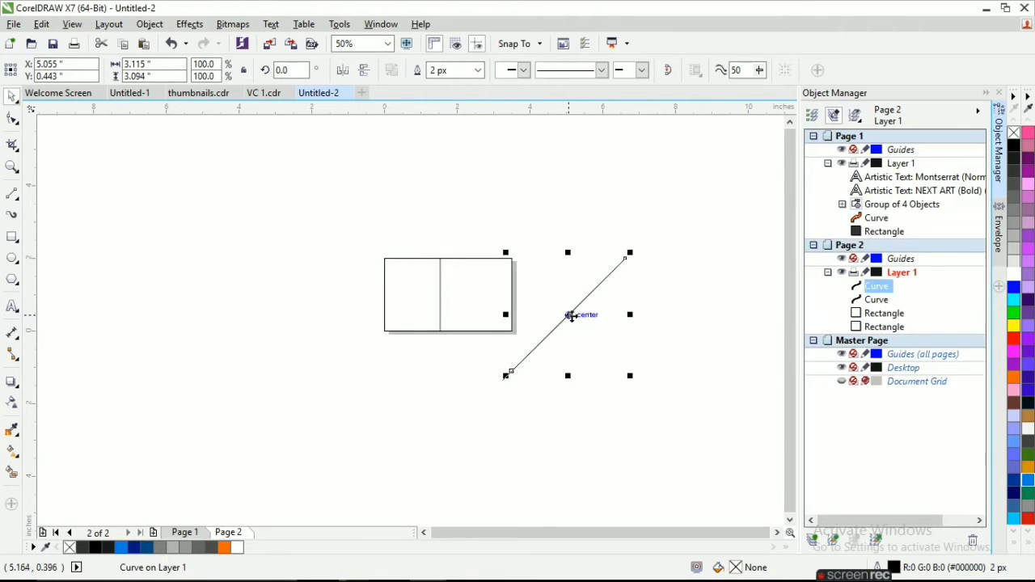
{"action": "mouse_move", "coordinate": [570, 315]}
{"action": "left_mouse_down"}
{"action": "mouse_move", "coordinate": [584, 321]}
{"action": "mouse_move", "coordinate": [559, 321]}
{"action": "mouse_move", "coordinate": [568, 320]}
{"action": "left_mouse_up"}
Repeat the duplication of the short diagonal line to build a band of 22 evenly spaced parallel lines.
{"action": "scroll", "coordinate": [575, 326], "scroll_direction": "up", "scroll_amount": 1}
{"action": "key", "text": "ctrl+d"}
{"action": "key", "text": "ctrl+d"}
{"action": "key", "text": "ctrl+d"}
{"action": "key", "text": "ctrl+d"}
{"action": "key", "text": "ctrl+d"}
{"action": "key", "text": "ctrl+d"}
{"action": "key", "text": "ctrl+d"}
{"action": "key", "text": "ctrl+d"}
{"action": "key", "text": "ctrl+d"}
{"action": "key", "text": "ctrl+d"}
{"action": "key", "text": "ctrl+d"}
{"action": "key", "text": "ctrl+d"}
{"action": "key", "text": "ctrl+d"}
{"action": "key", "text": "ctrl+d"}
{"action": "key", "text": "ctrl+d"}
{"action": "key", "text": "ctrl+d"}
{"action": "key", "text": "ctrl+d"}
{"action": "key", "text": "ctrl+d"}
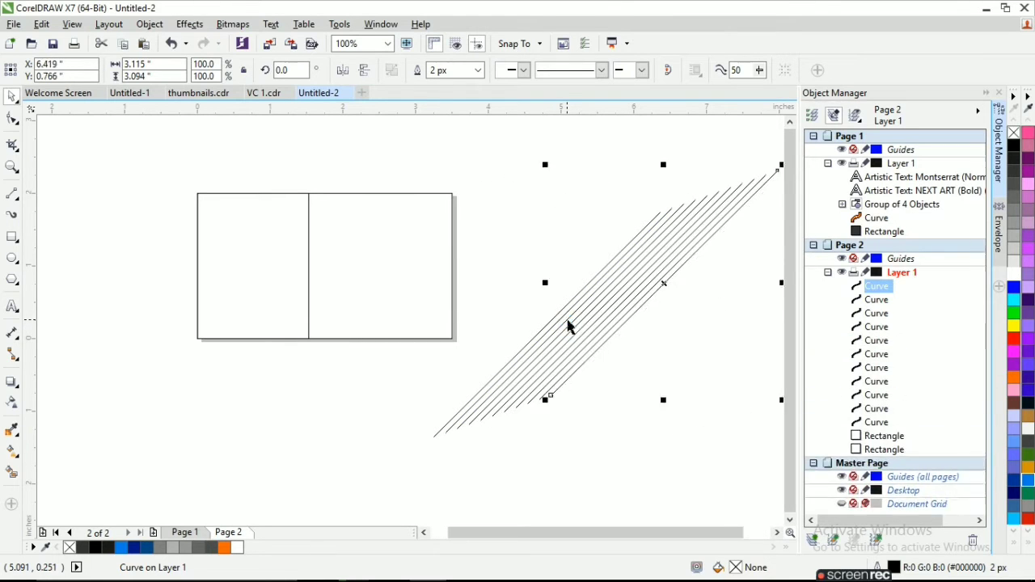
{"action": "key", "text": "ctrl+d"}
{"action": "key", "text": "ctrl+d"}
{"action": "key", "text": "ctrl+d"}
{"action": "scroll", "coordinate": [566, 321], "scroll_direction": "down", "scroll_amount": 1}
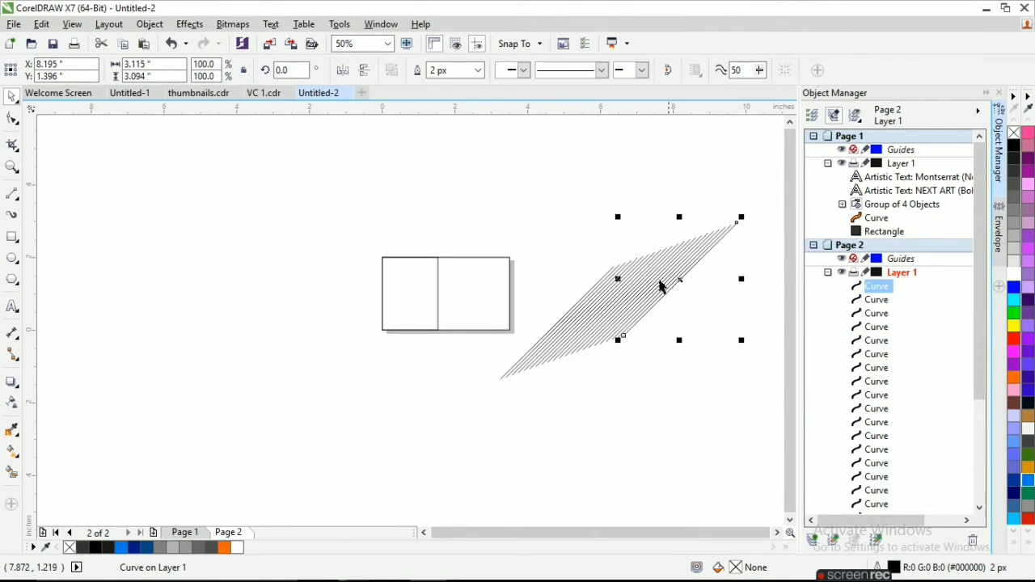
Select the whole band of diagonal lines and move it over the narrow left rectangle.
{"action": "left_click_drag", "start_coordinate": [729, 378], "coordinate": [491, 238]}
{"action": "left_click_drag", "start_coordinate": [760, 432], "coordinate": [420, 283]}
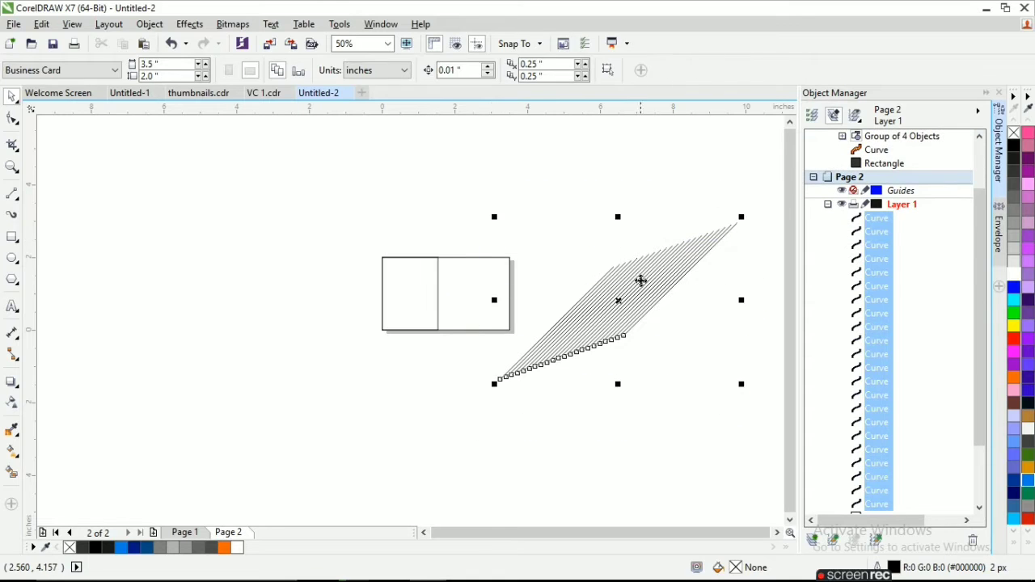
{"action": "left_click_drag", "start_coordinate": [639, 280], "coordinate": [408, 280]}
{"action": "scroll", "coordinate": [408, 279], "scroll_direction": "up", "scroll_amount": 1}
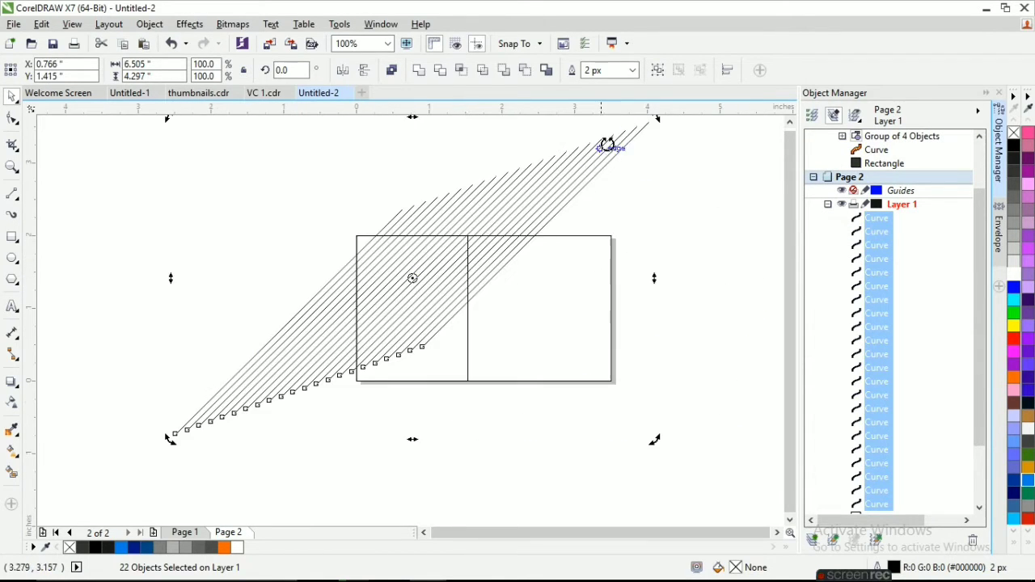
{"action": "left_click", "coordinate": [641, 153]}
{"action": "scroll", "coordinate": [419, 265], "scroll_direction": "down", "scroll_amount": 2}
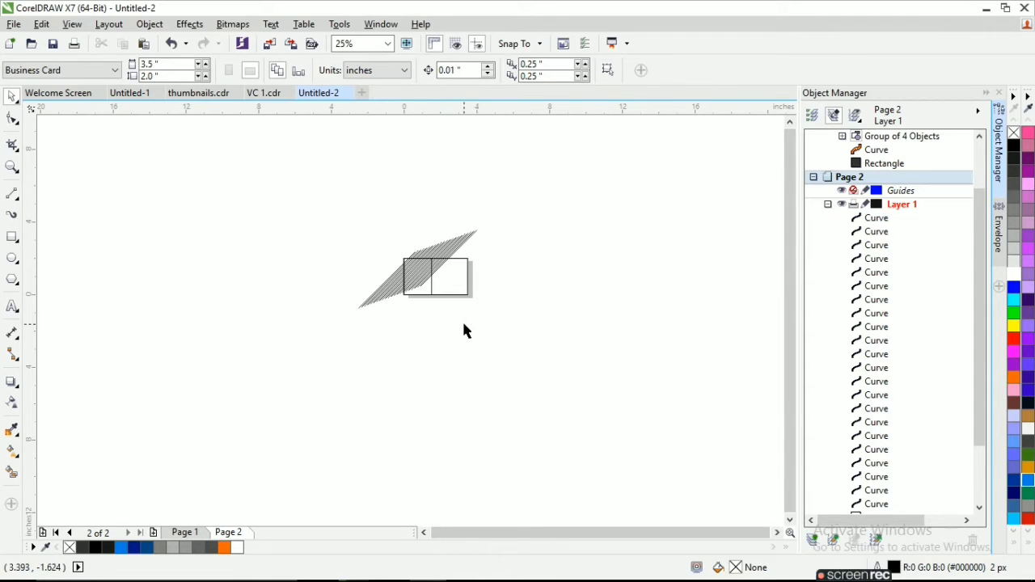
Delete all the diagonal lines, keeping only the two rectangles on the second page.
{"action": "left_click", "coordinate": [880, 504]}
{"action": "left_click", "coordinate": [874, 220], "text": "shift"}
{"action": "key", "text": "Delete"}
{"action": "scroll", "coordinate": [415, 269], "scroll_direction": "up", "scroll_amount": 1}
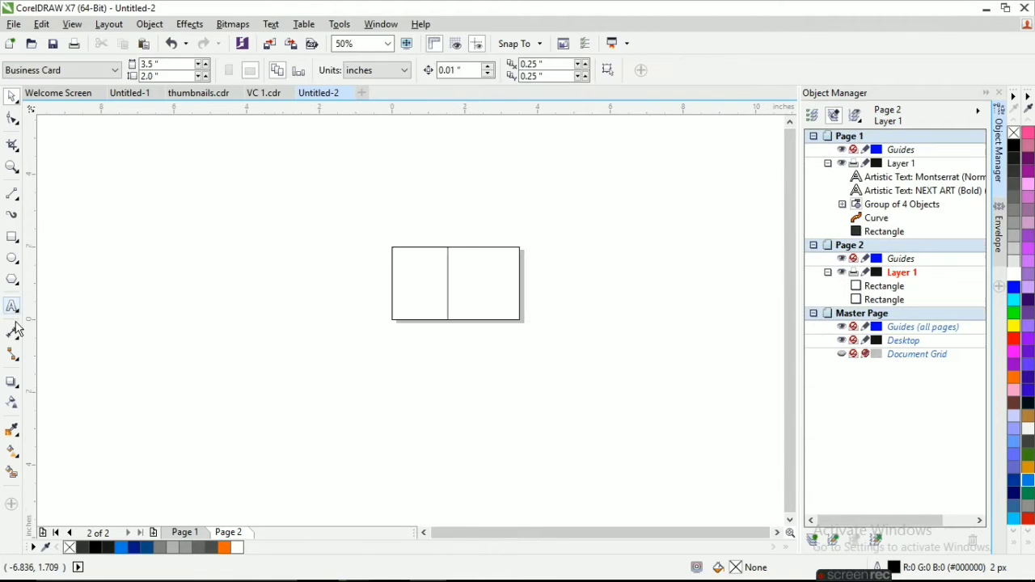
Draw a longer diagonal line about 4.67 by 4.63 inches across the left rectangle and place a parallel duplicate beside it.
{"action": "key", "text": "F5"}
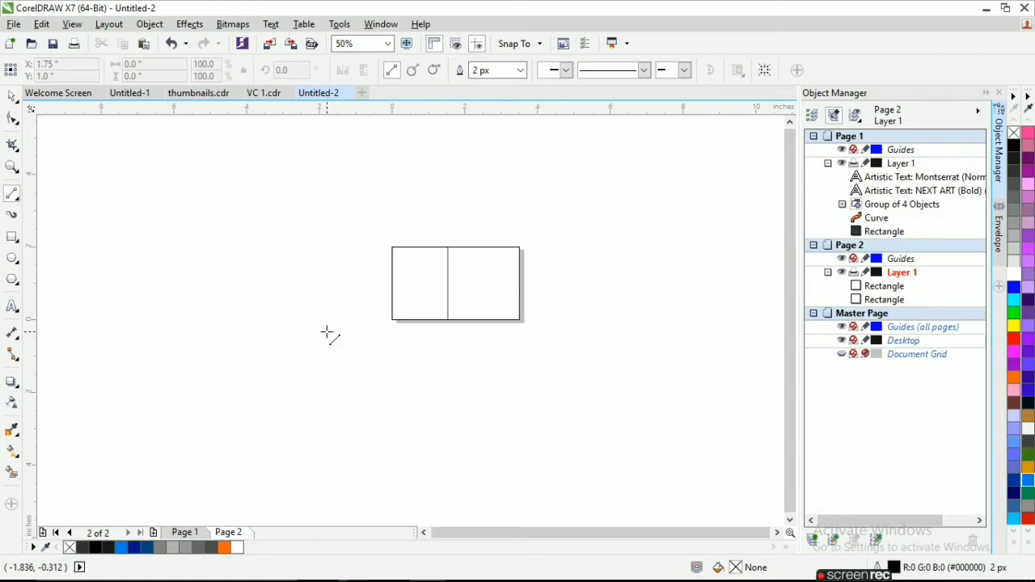
{"action": "left_click_drag", "start_coordinate": [332, 339], "coordinate": [501, 173]}
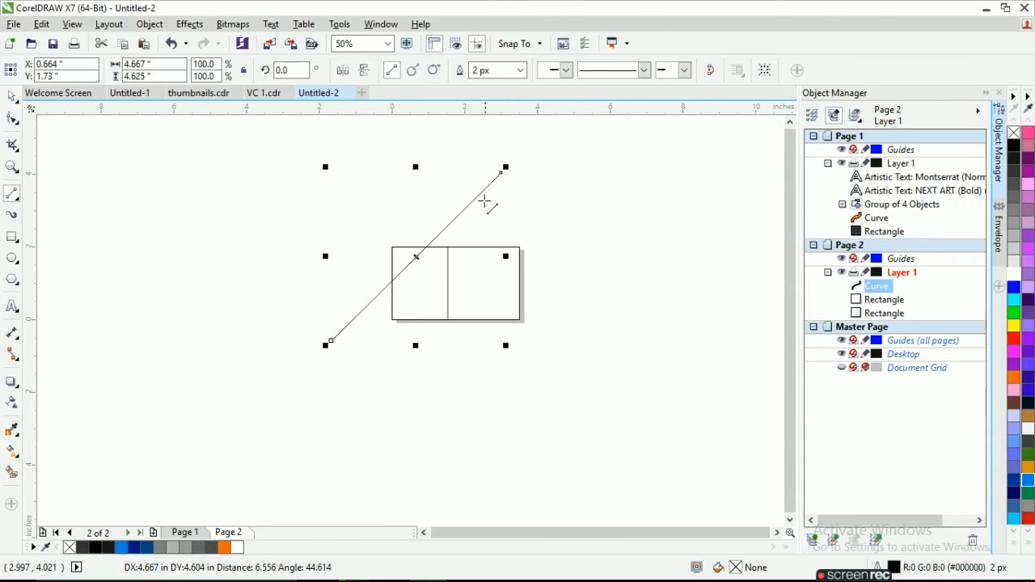
{"action": "key", "text": "ctrl+d"}
{"action": "key", "text": "space"}
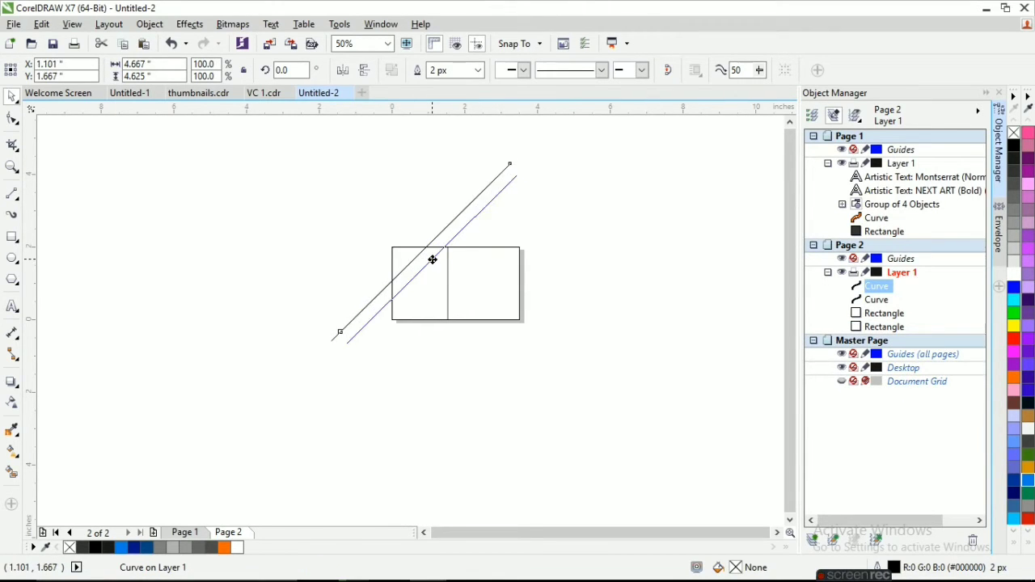
{"action": "scroll", "coordinate": [428, 257], "scroll_direction": "up", "scroll_amount": 2}
{"action": "left_click_drag", "start_coordinate": [401, 248], "coordinate": [397, 241]}
Repeat the duplication of the longer diagonal line to build a band of 21 evenly spaced parallel lines.
{"action": "scroll", "coordinate": [396, 241], "scroll_direction": "down", "scroll_amount": 2}
{"action": "key", "text": "ctrl+d"}
{"action": "key", "text": "ctrl+d"}
{"action": "key", "text": "ctrl+d"}
{"action": "key", "text": "ctrl+d"}
{"action": "key", "text": "ctrl+d"}
{"action": "key", "text": "ctrl+d"}
{"action": "key", "text": "ctrl+d"}
{"action": "key", "text": "ctrl+d"}
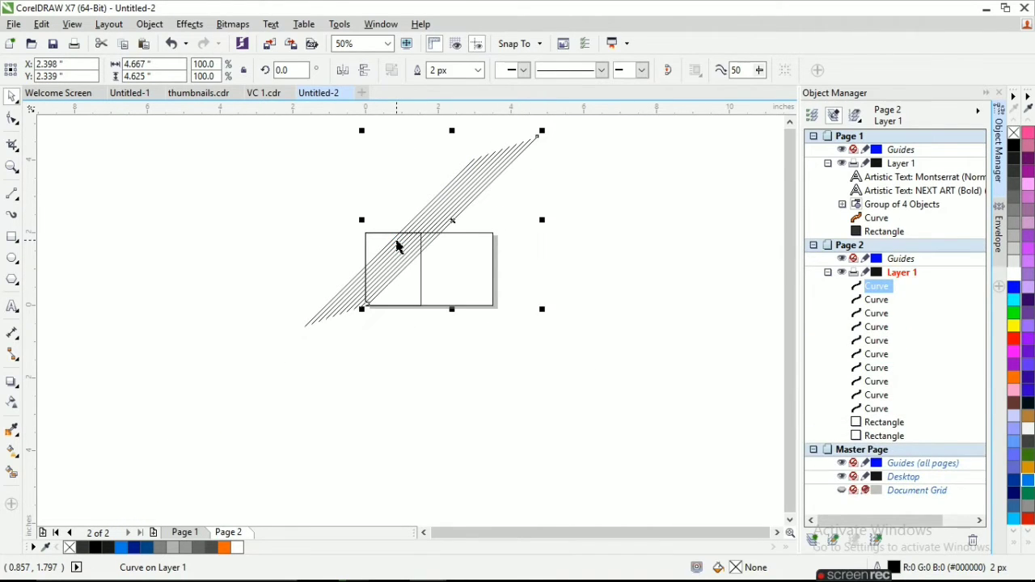
{"action": "key", "text": "ctrl+d"}
{"action": "key", "text": "ctrl+d"}
{"action": "key", "text": "ctrl+d"}
{"action": "key", "text": "ctrl+d"}
{"action": "key", "text": "ctrl+d"}
{"action": "key", "text": "ctrl+d"}
{"action": "key", "text": "ctrl+d"}
{"action": "key", "text": "ctrl+d"}
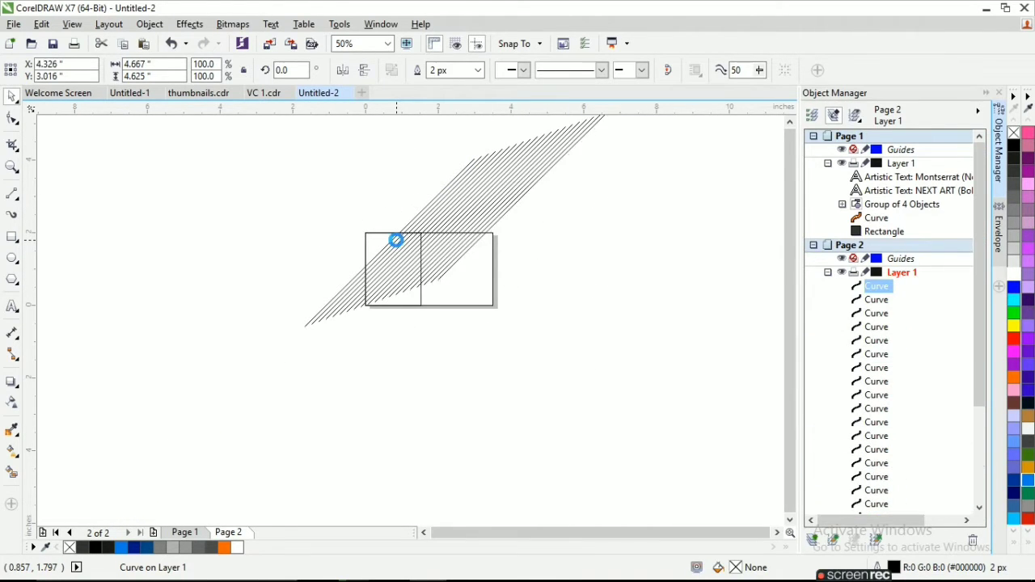
Select all 21 diagonal lines and shift the band so it covers the narrow left rectangle.
{"action": "scroll", "coordinate": [889, 421], "scroll_direction": "down", "scroll_amount": 2}
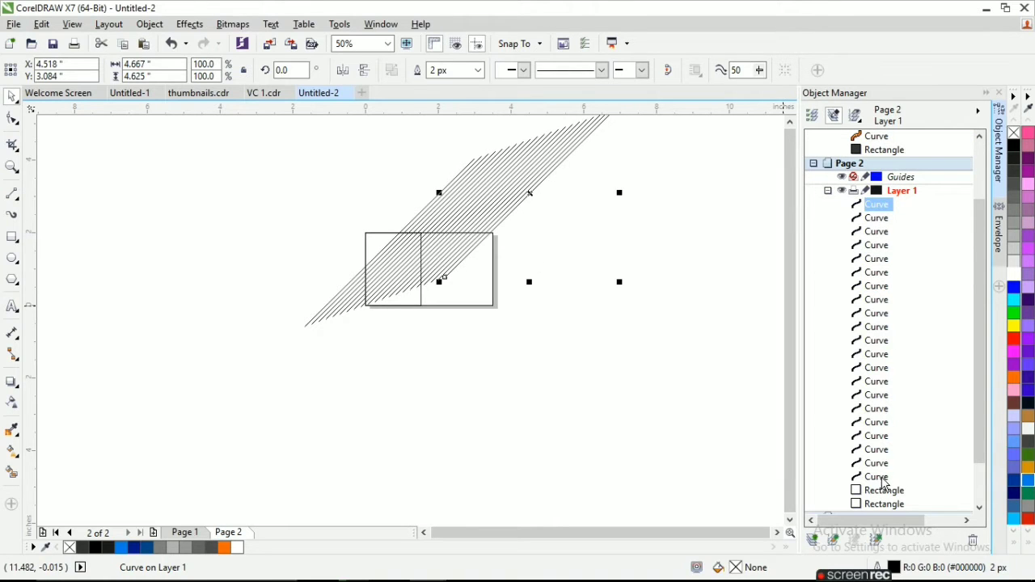
{"action": "left_click", "coordinate": [884, 483], "text": "shift"}
{"action": "left_click_drag", "start_coordinate": [462, 213], "coordinate": [413, 270]}
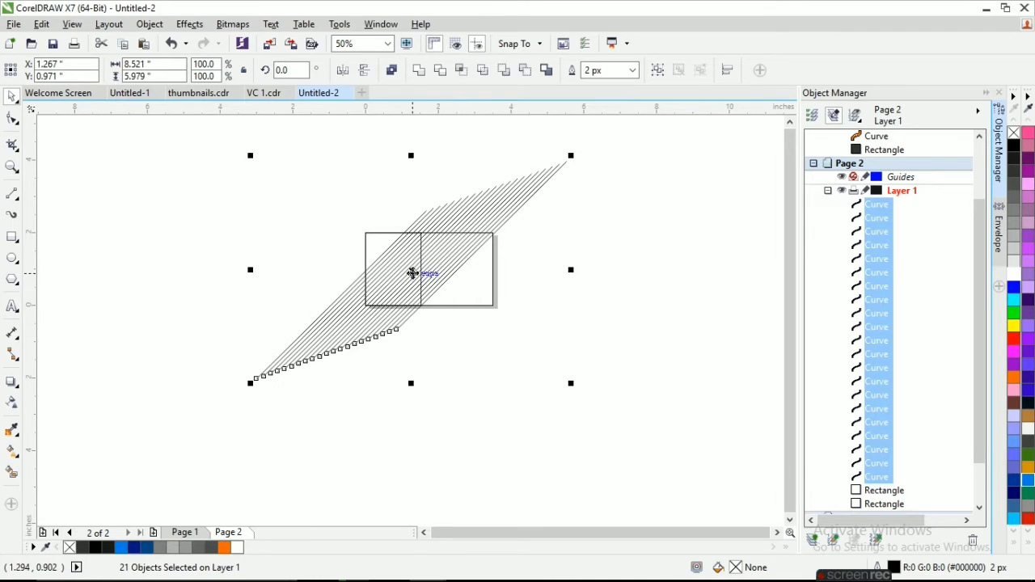
Move the band of lines off to the right of the card and try to PowerClip it inside the narrow left rectangle.
{"action": "left_click_drag", "start_coordinate": [412, 273], "coordinate": [597, 321]}
{"action": "right_click", "coordinate": [597, 321]}
{"action": "left_click", "coordinate": [635, 251]}
{"action": "left_click", "coordinate": [396, 273]}
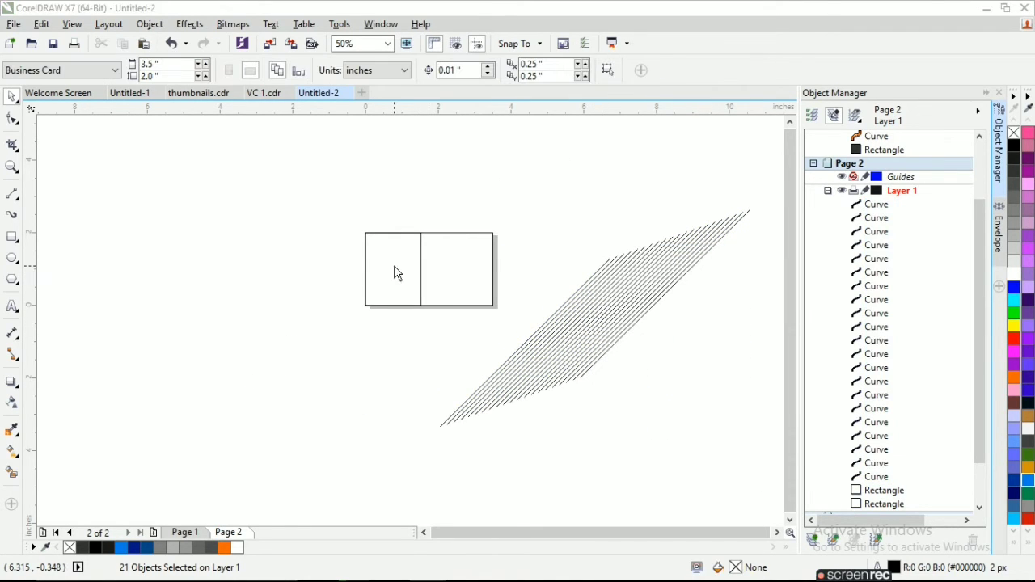
{"action": "left_click", "coordinate": [488, 319]}
{"action": "left_click", "coordinate": [405, 291]}
{"action": "left_click", "coordinate": [549, 328]}
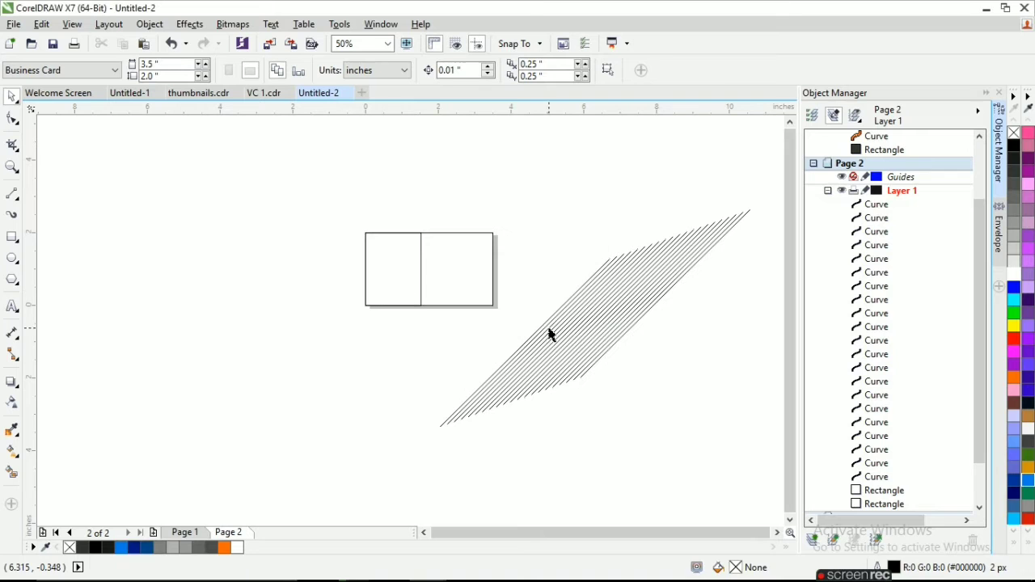
Reselect the diagonal lines, retry the PowerClip into the narrow left rectangle, and bring that rectangle to the front.
{"action": "left_click", "coordinate": [874, 477]}
{"action": "left_click", "coordinate": [875, 205], "text": "shift"}
{"action": "right_click", "coordinate": [595, 315]}
{"action": "left_click", "coordinate": [630, 251]}
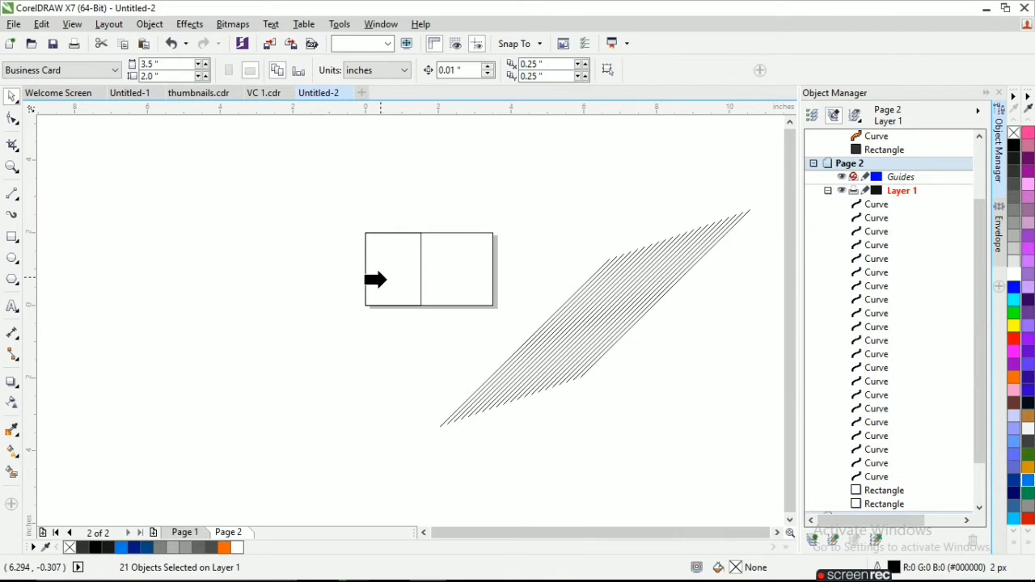
{"action": "left_click", "coordinate": [386, 280]}
{"action": "left_click", "coordinate": [501, 321]}
{"action": "left_click", "coordinate": [420, 283]}
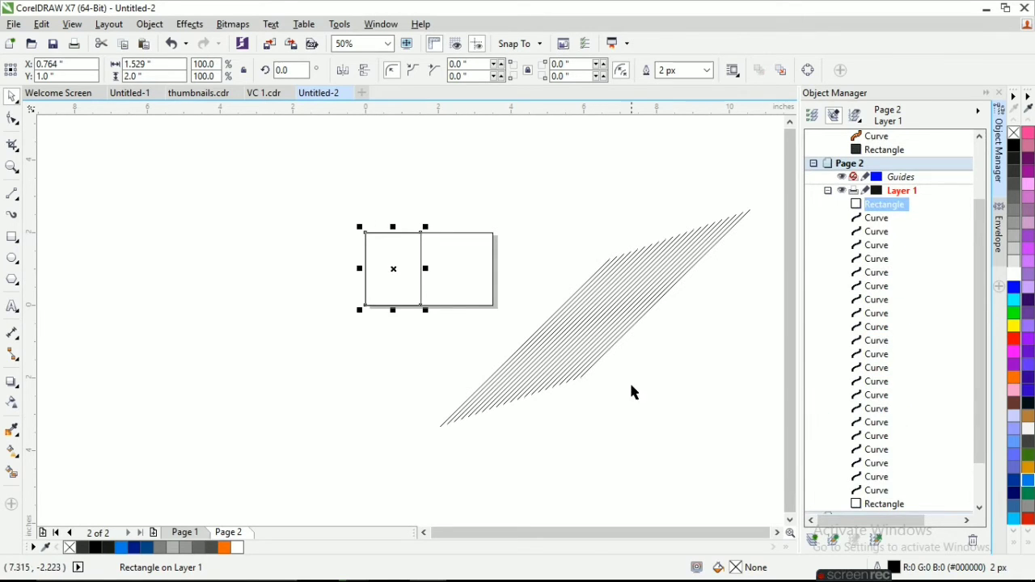
Try once more to PowerClip all the diagonal lines inside the narrow rectangle in front of them.
{"action": "left_click", "coordinate": [623, 356]}
{"action": "left_click", "coordinate": [878, 490], "text": "shift"}
{"action": "right_click", "coordinate": [598, 324]}
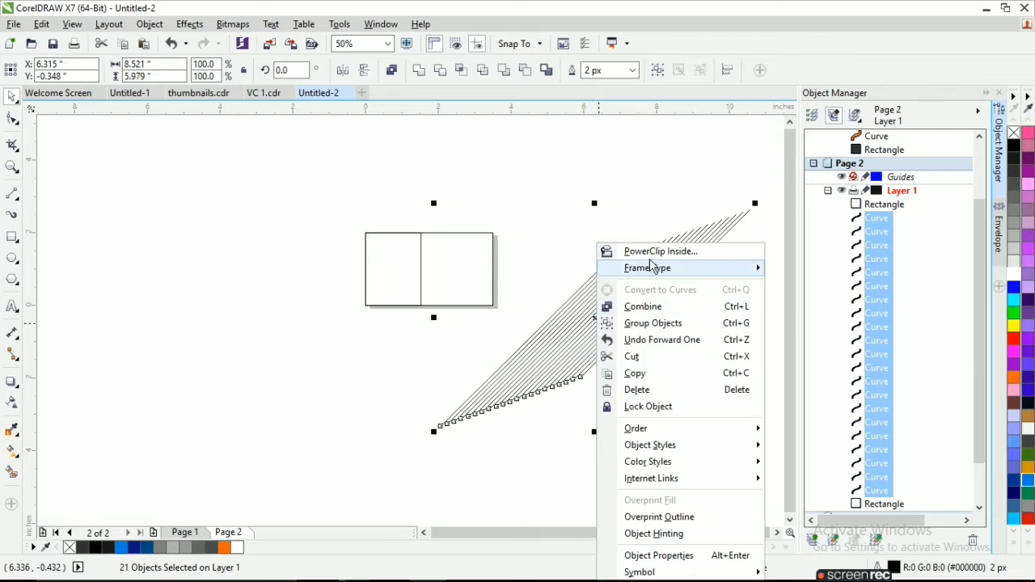
{"action": "left_click", "coordinate": [647, 185]}
{"action": "left_click", "coordinate": [384, 277]}
{"action": "left_click", "coordinate": [487, 322]}
{"action": "left_click", "coordinate": [429, 295]}
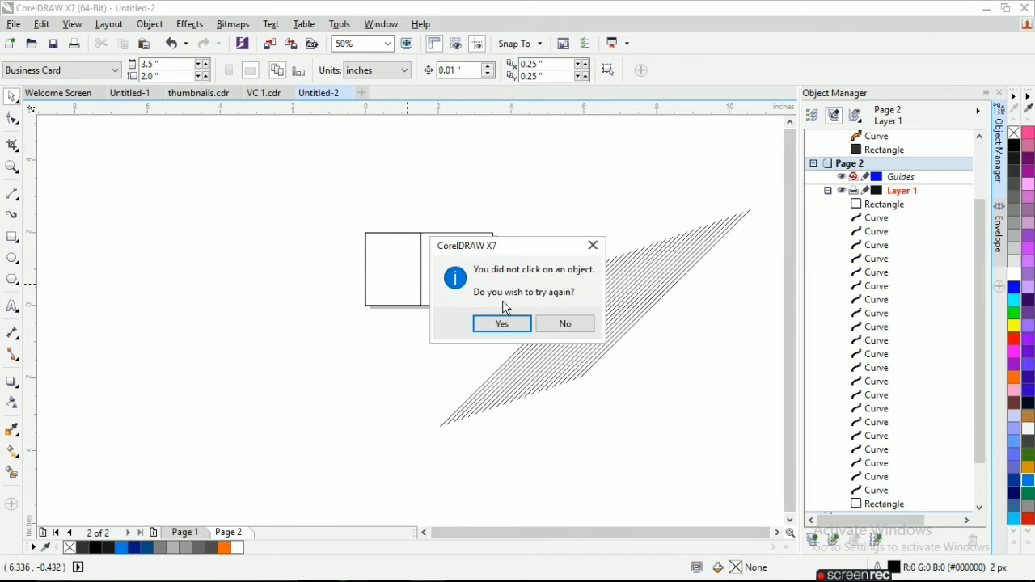
{"action": "left_click", "coordinate": [563, 323]}
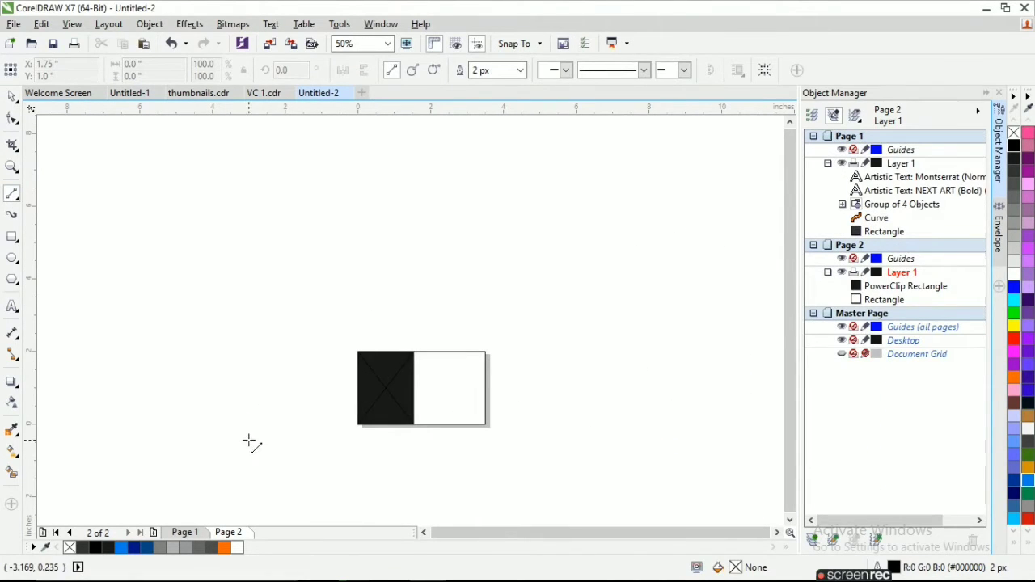
Draw a diagonal line about 6.5 in wide and 4.2 in high and PowerClip it inside the dark panel.
{"action": "left_click_drag", "start_coordinate": [247, 440], "coordinate": [485, 283]}
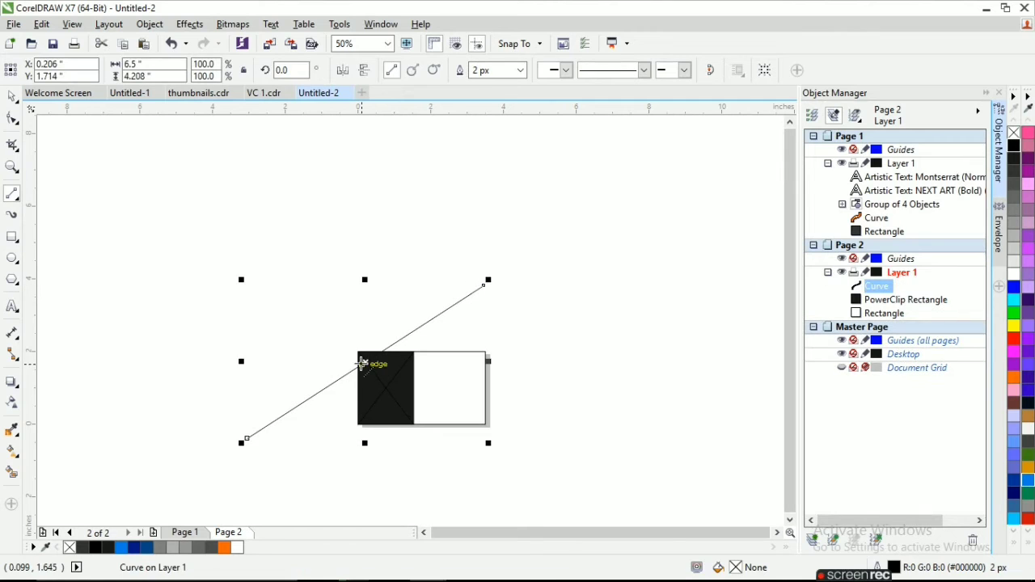
{"action": "left_click_drag", "start_coordinate": [364, 363], "coordinate": [559, 420]}
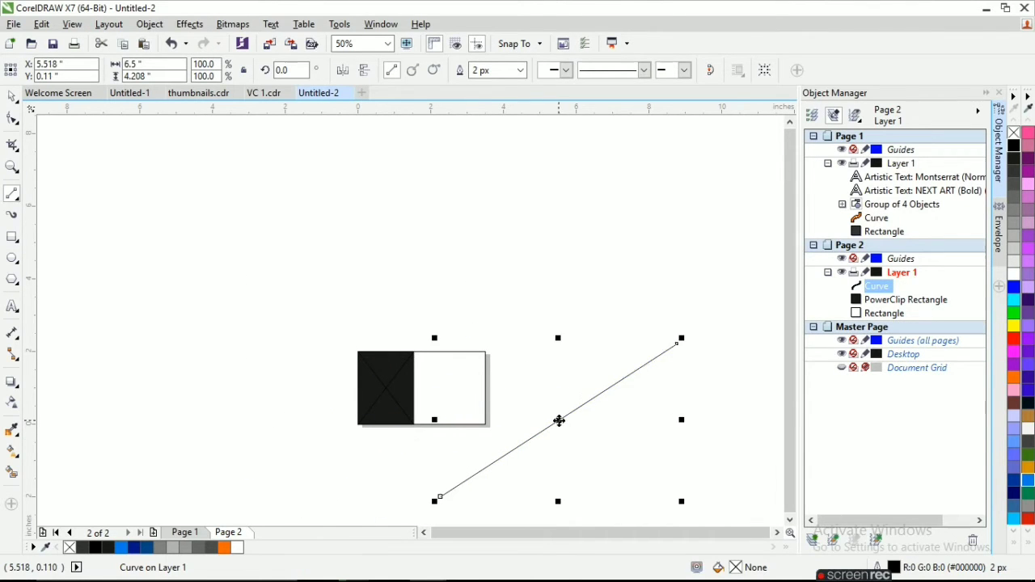
{"action": "right_click", "coordinate": [559, 420]}
{"action": "left_click", "coordinate": [614, 36]}
{"action": "left_click", "coordinate": [365, 374]}
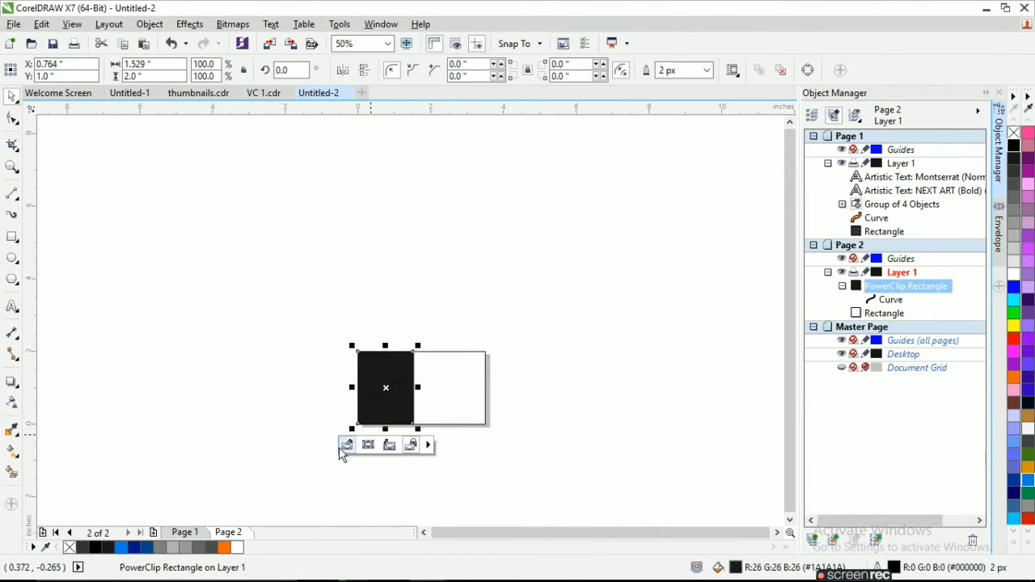
Edit the dark panel's PowerClip contents, move the diagonal line to the panel's upper-left corner, and place a duplicate just below it.
{"action": "left_click", "coordinate": [350, 441]}
{"action": "left_click", "coordinate": [385, 446]}
{"action": "left_click_drag", "start_coordinate": [446, 349], "coordinate": [415, 319]}
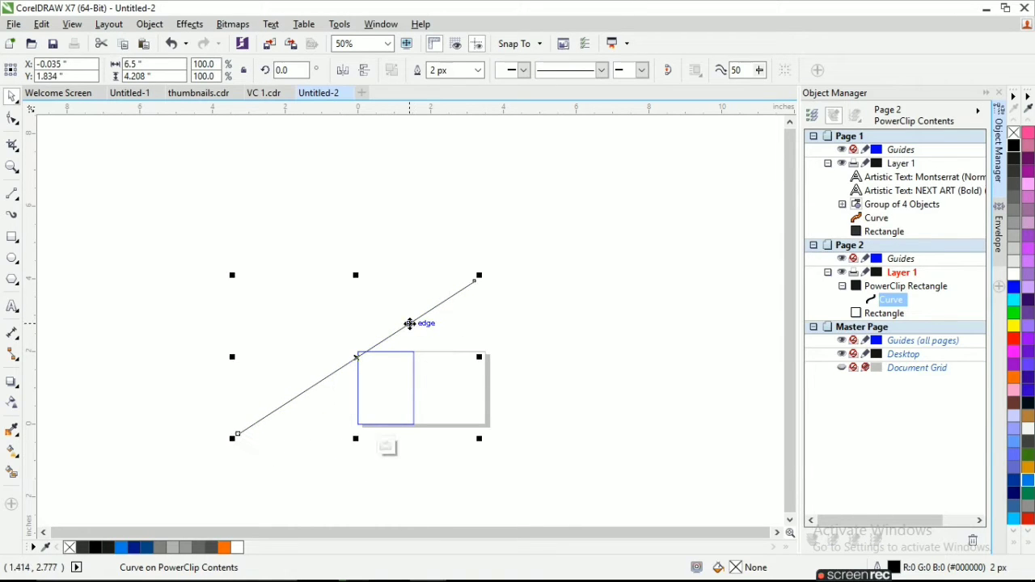
{"action": "key", "text": "ctrl+d"}
{"action": "left_click_drag", "start_coordinate": [366, 355], "coordinate": [358, 363]}
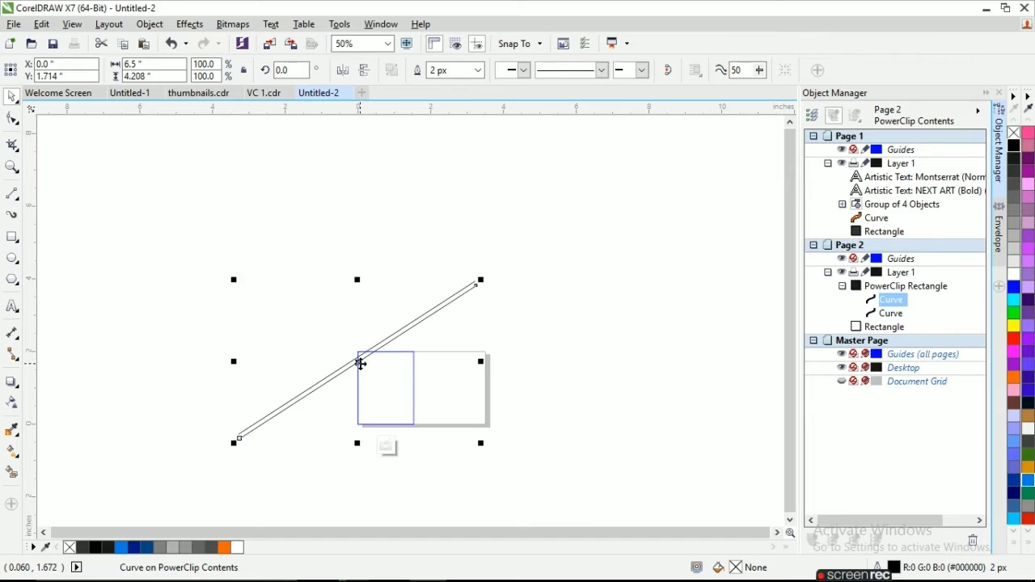
Repeat duplicating the diagonal line at even spacing until the band of lines covers the whole panel frame.
{"action": "scroll", "coordinate": [358, 363], "scroll_direction": "up", "scroll_amount": 2}
{"action": "key", "text": "ctrl+d"}
{"action": "key", "text": "ctrl+d"}
{"action": "key", "text": "ctrl+d"}
{"action": "key", "text": "ctrl+d"}
{"action": "key", "text": "ctrl+d"}
{"action": "key", "text": "ctrl+d"}
{"action": "key", "text": "ctrl+d"}
{"action": "key", "text": "ctrl+d"}
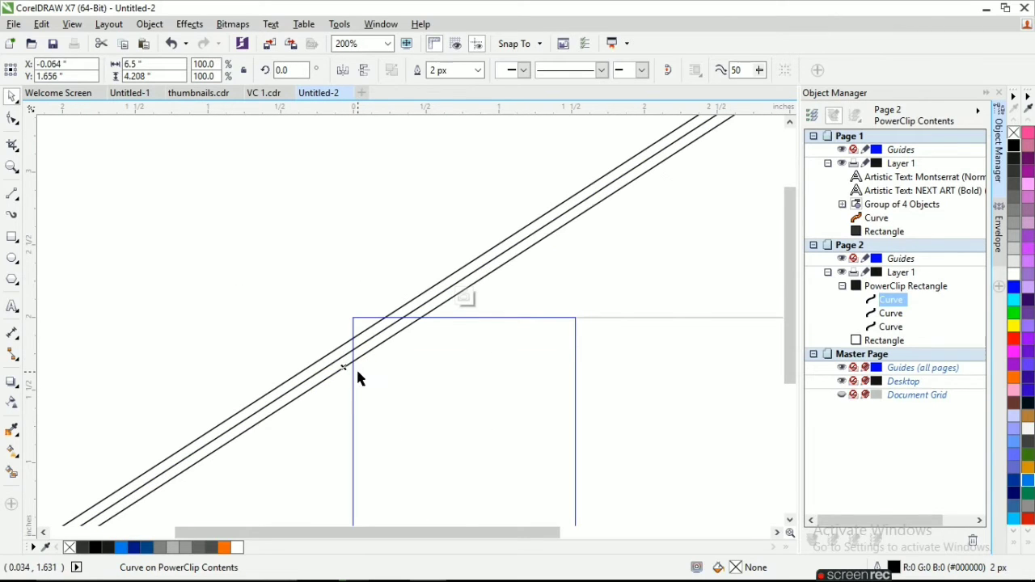
{"action": "scroll", "coordinate": [357, 377], "scroll_direction": "down", "scroll_amount": 1}
{"action": "key", "text": "ctrl+d"}
{"action": "key", "text": "ctrl+d"}
{"action": "key", "text": "ctrl+d"}
{"action": "key", "text": "ctrl+d"}
{"action": "key", "text": "ctrl+d"}
{"action": "key", "text": "ctrl+d"}
{"action": "key", "text": "ctrl+d"}
{"action": "key", "text": "ctrl+d"}
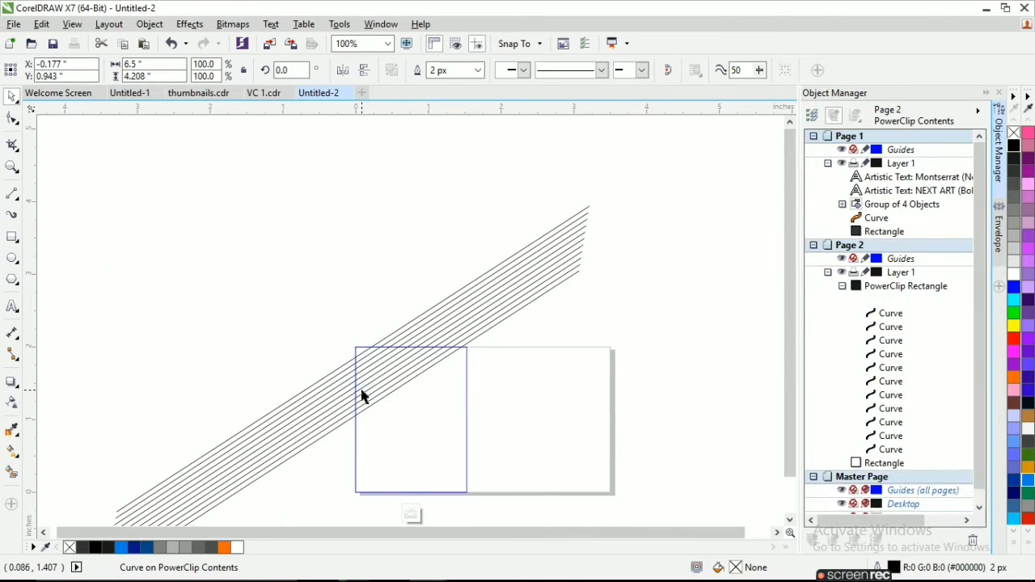
{"action": "key", "text": "ctrl+d"}
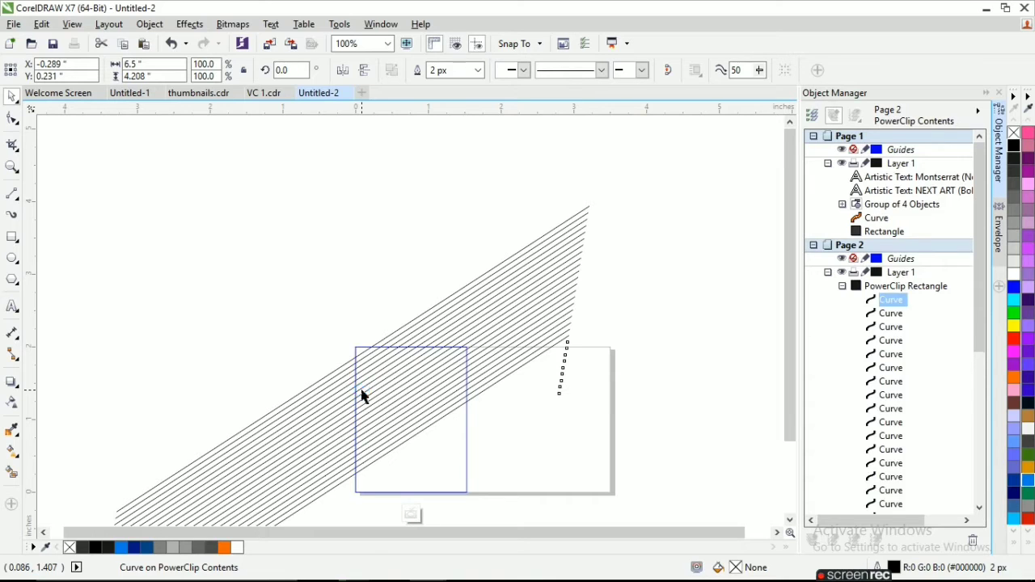
{"action": "key", "text": "ctrl+d"}
{"action": "key", "text": "ctrl+d"}
{"action": "key", "text": "ctrl+d"}
{"action": "key", "text": "ctrl+d"}
{"action": "key", "text": "ctrl+d"}
{"action": "key", "text": "ctrl+d"}
{"action": "scroll", "coordinate": [344, 441], "scroll_direction": "down", "scroll_amount": 2}
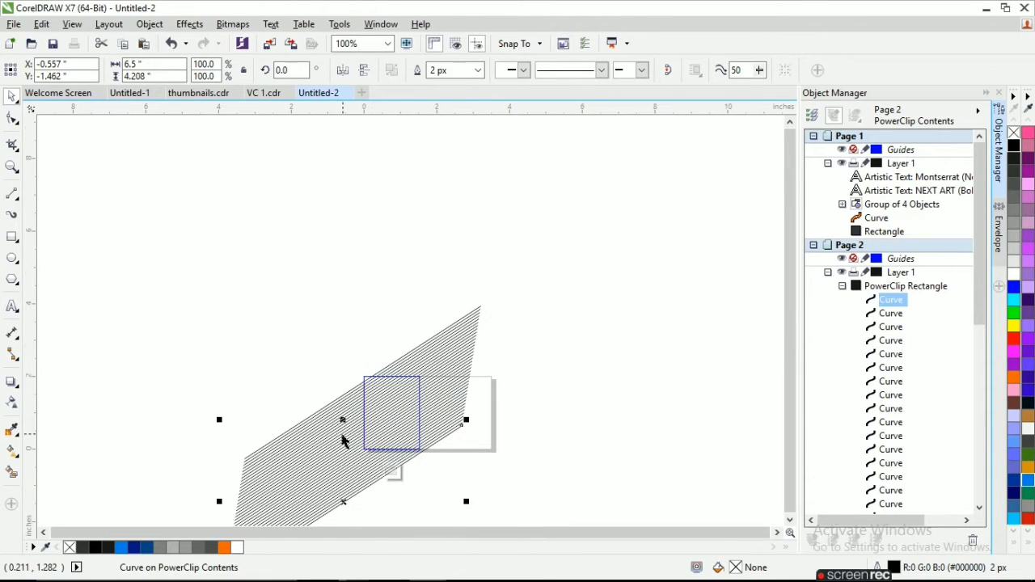
{"action": "scroll", "coordinate": [490, 380], "scroll_direction": "down", "scroll_amount": 2}
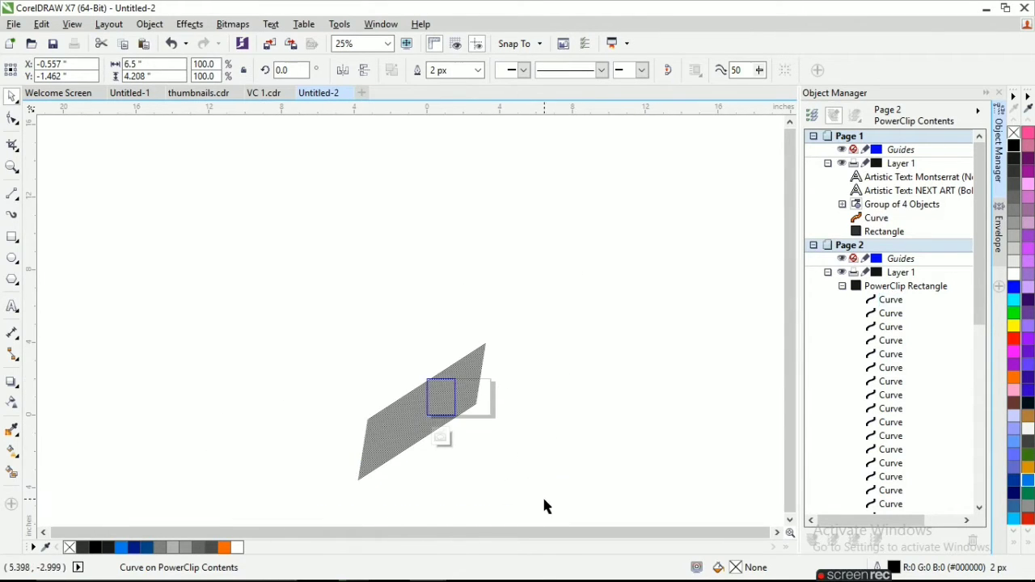
Set the outline width of all the diagonal lines to 5 px and finish editing the PowerClip.
{"action": "left_click_drag", "start_coordinate": [542, 504], "coordinate": [342, 339]}
{"action": "scroll", "coordinate": [356, 343], "scroll_direction": "up", "scroll_amount": 2}
{"action": "key", "text": "Up"}
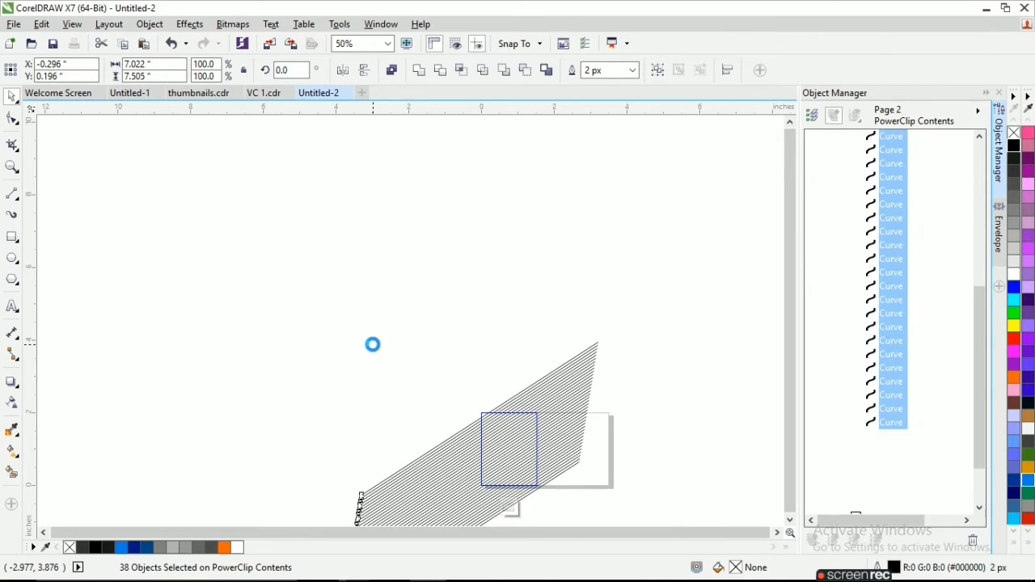
{"action": "left_click", "coordinate": [633, 70]}
{"action": "left_click", "coordinate": [595, 153]}
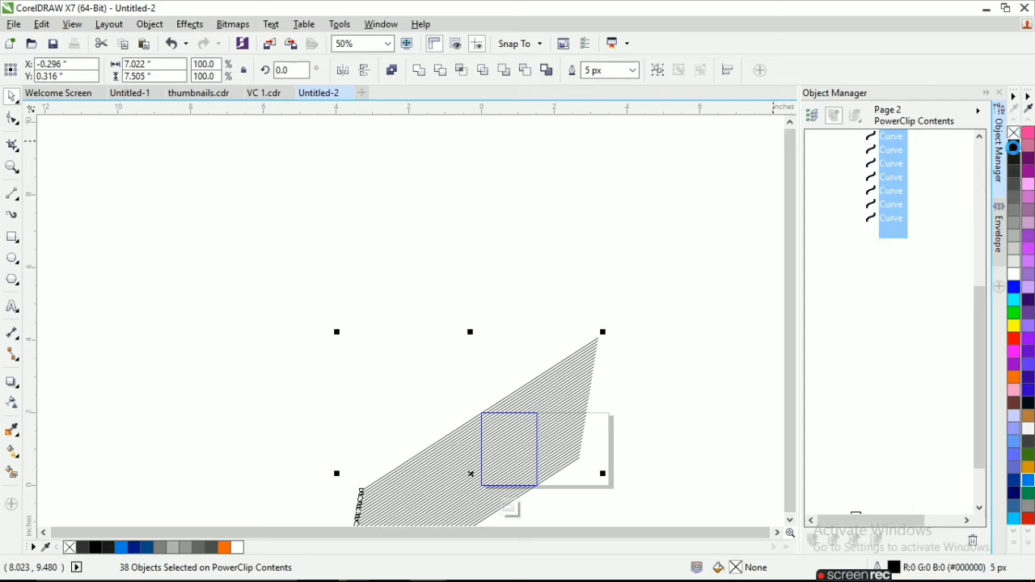
{"action": "scroll", "coordinate": [555, 358], "scroll_direction": "down", "scroll_amount": 2}
{"action": "left_click", "coordinate": [513, 429]}
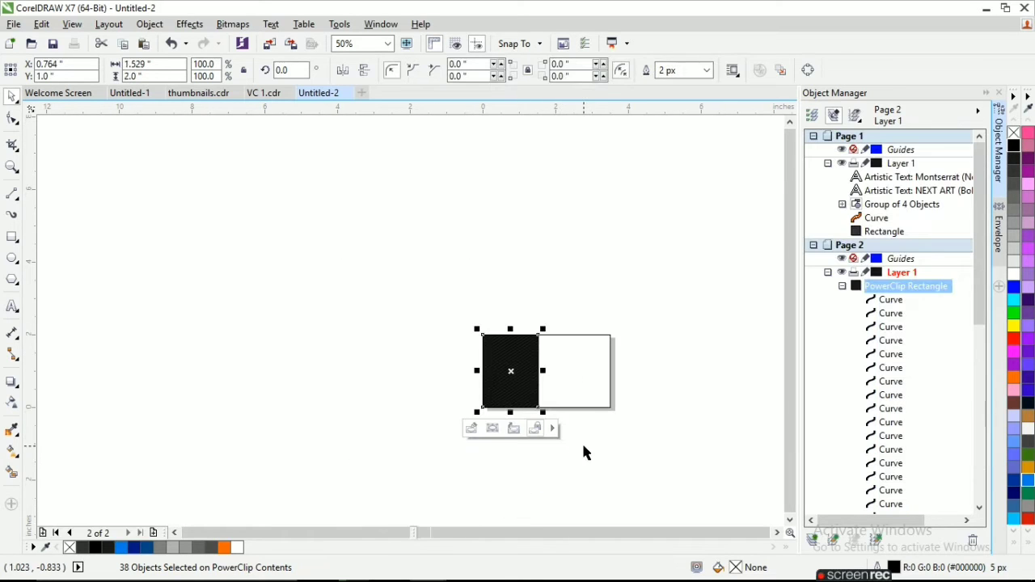
{"action": "left_click", "coordinate": [583, 453]}
{"action": "scroll", "coordinate": [514, 391], "scroll_direction": "up", "scroll_amount": 2}
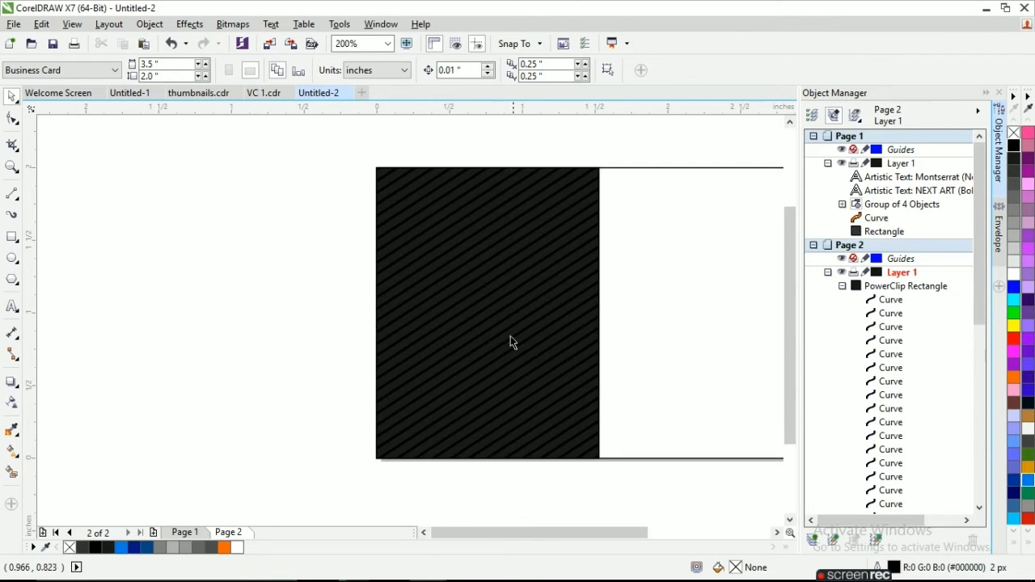
Draw a rectangle about 1.53 by 0.27 in along the striped panel's bottom edge and fill it orange.
{"action": "key", "text": "F6"}
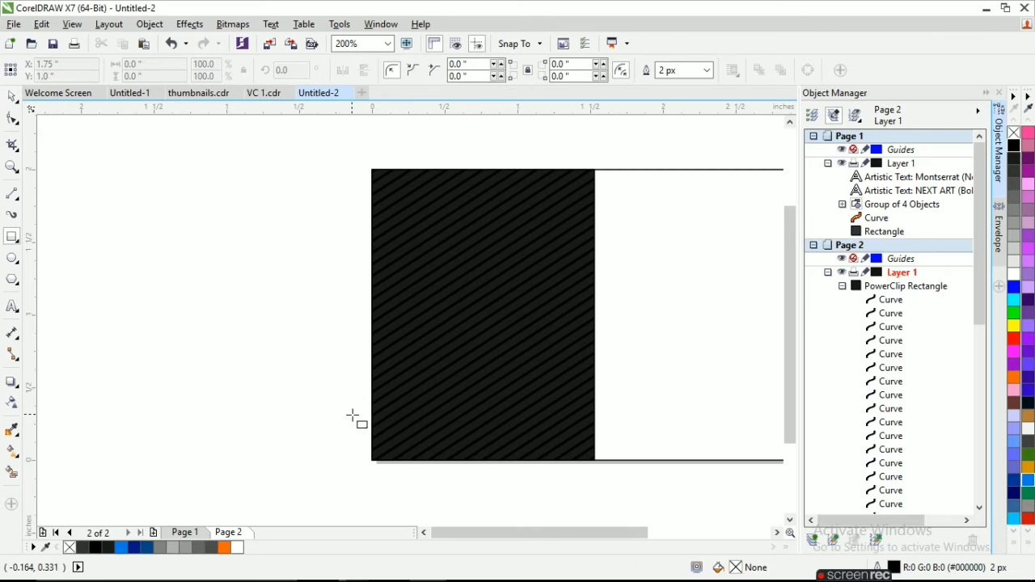
{"action": "mouse_move", "coordinate": [371, 418]}
{"action": "left_mouse_down"}
{"action": "mouse_move", "coordinate": [582, 469]}
{"action": "mouse_move", "coordinate": [592, 460]}
{"action": "left_mouse_up"}
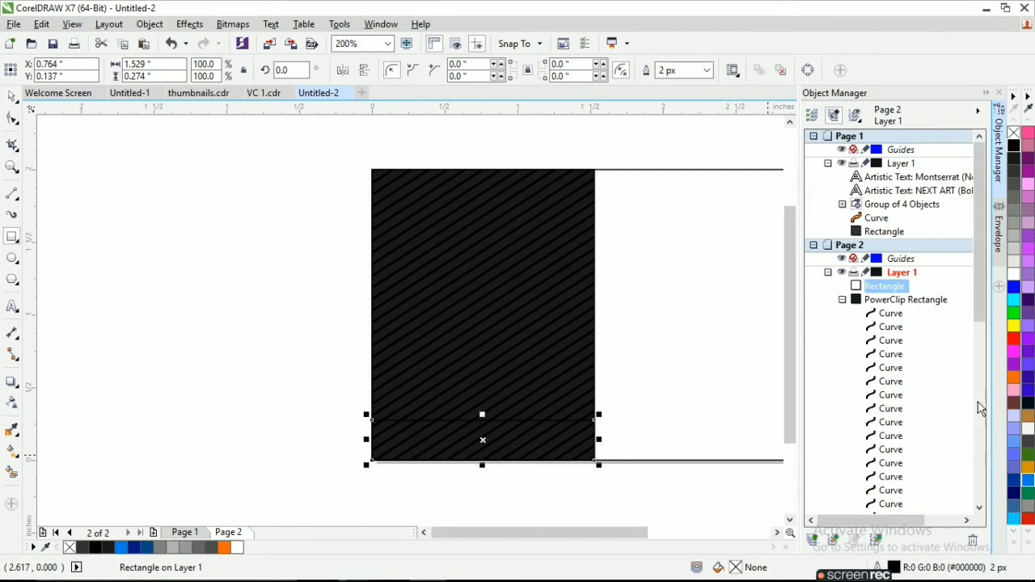
{"action": "left_click", "coordinate": [1013, 379]}
{"action": "left_click", "coordinate": [208, 284]}
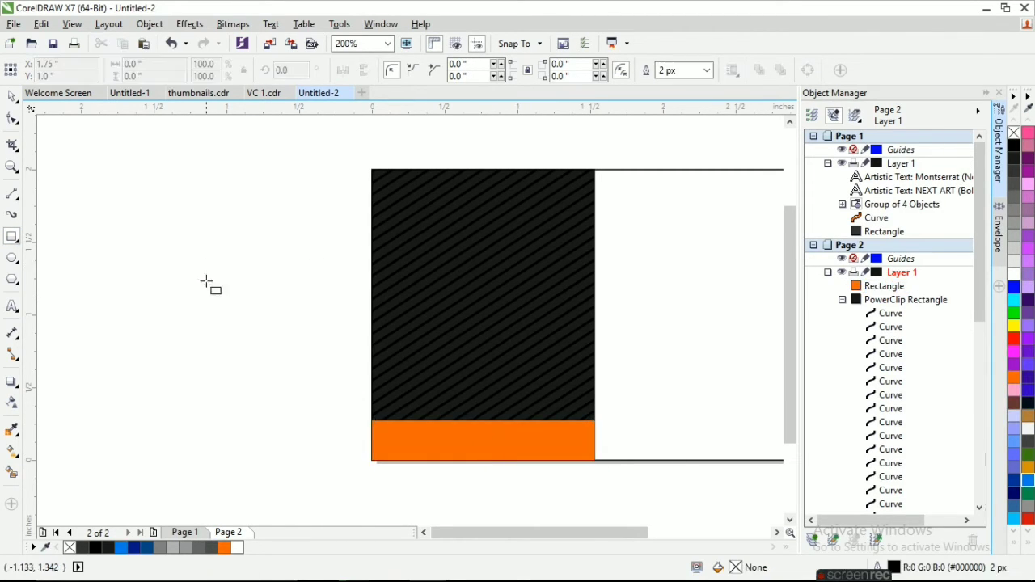
{"action": "scroll", "coordinate": [208, 299], "scroll_direction": "down", "scroll_amount": 1}
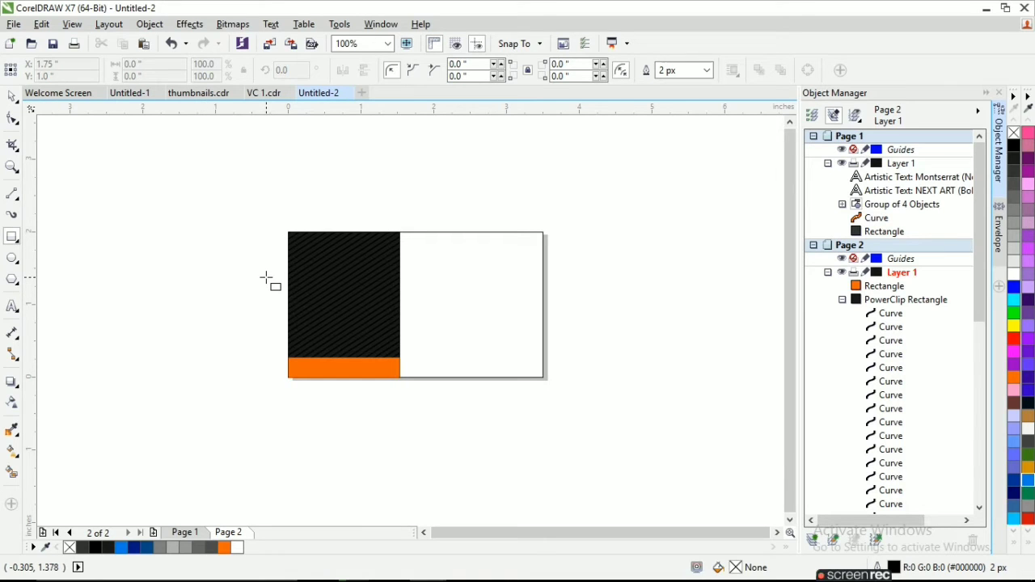
Draw a horizontal line about 1.97 in long across the upper part of the white area, from the panel to the card's edge.
{"action": "left_click", "coordinate": [18, 198]}
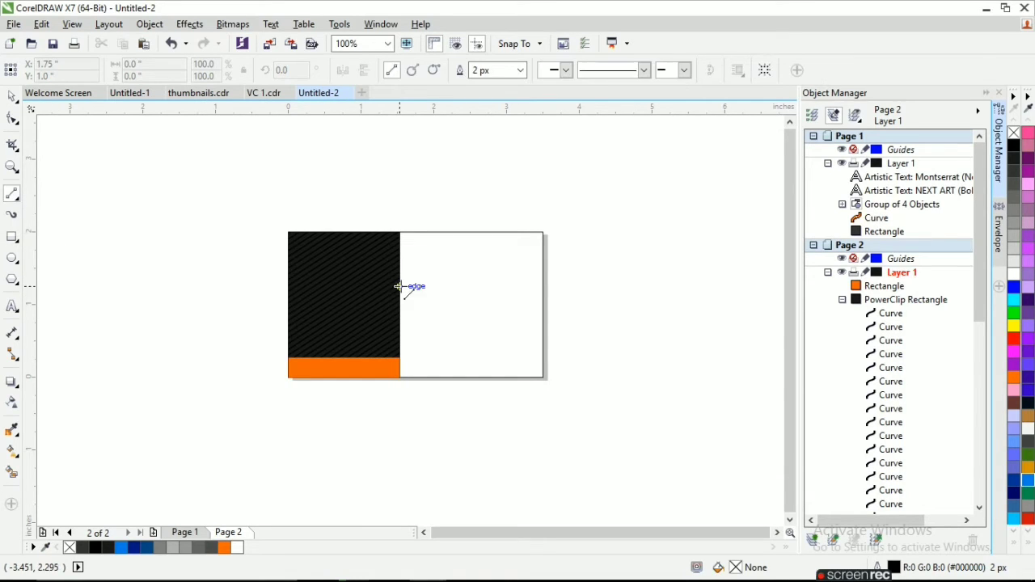
{"action": "left_click_drag", "start_coordinate": [397, 279], "coordinate": [548, 279]}
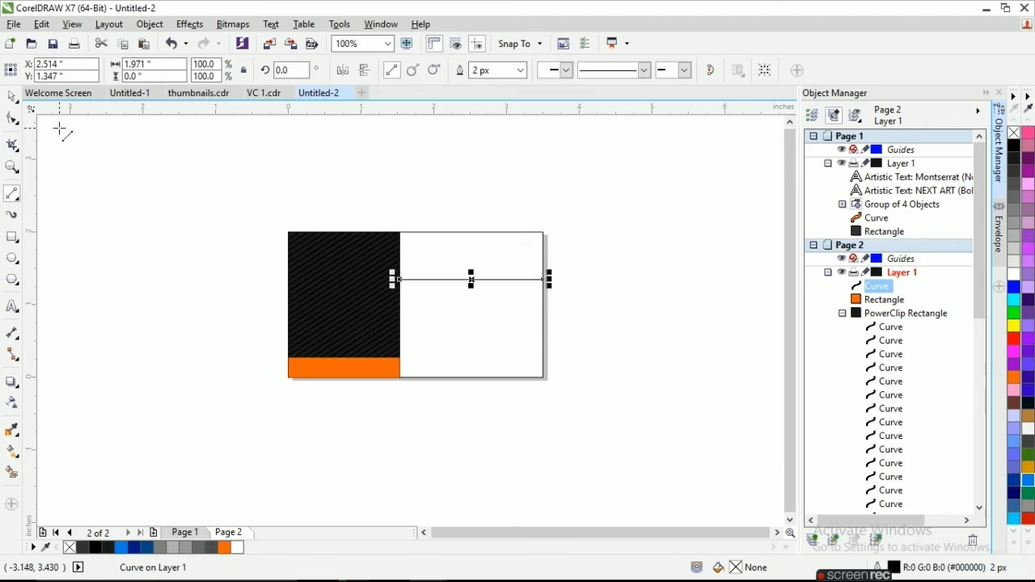
{"action": "left_click", "coordinate": [13, 97]}
{"action": "left_click", "coordinate": [118, 243]}
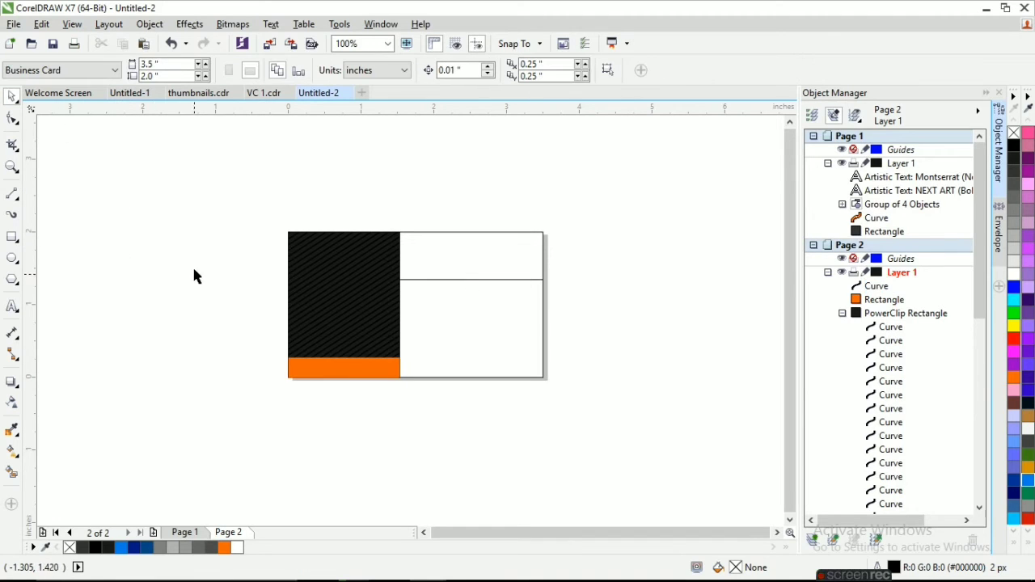
Copy the logo and COMPANY text from Page 1 and place them on the striped panel of Page 2.
{"action": "left_click", "coordinate": [185, 533]}
{"action": "left_click_drag", "start_coordinate": [354, 275], "coordinate": [300, 247]}
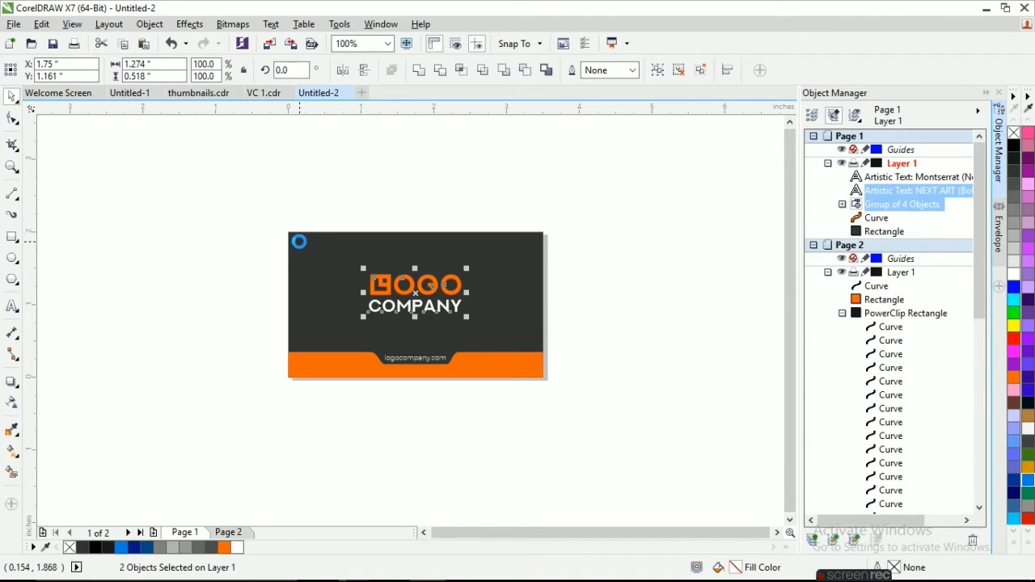
{"action": "left_click_drag", "start_coordinate": [416, 291], "coordinate": [349, 300]}
{"action": "scroll", "coordinate": [350, 303], "scroll_direction": "up", "scroll_amount": 1}
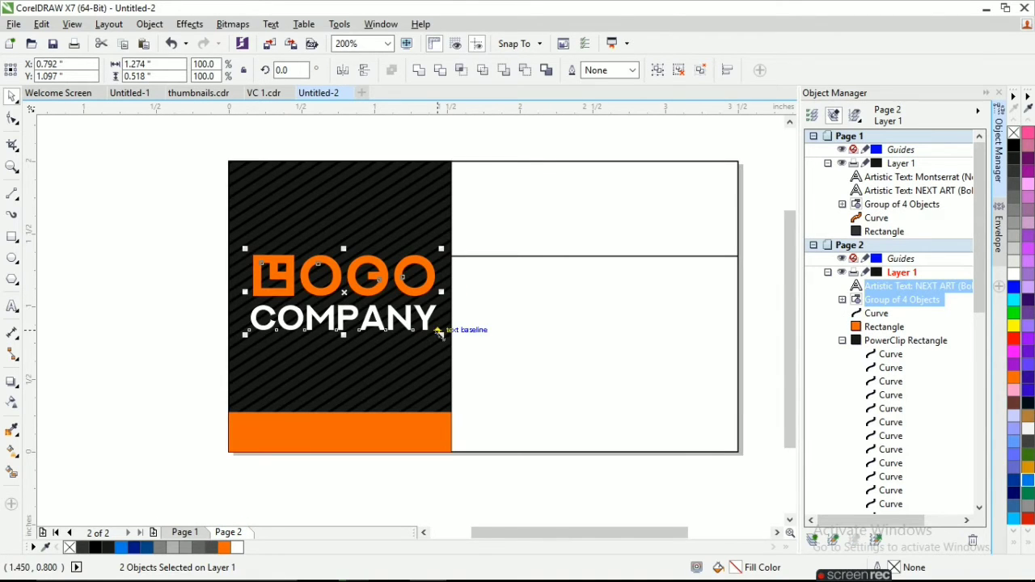
Scale the logo and COMPANY text down to about 1.14 by 0.46 in and nudge them into place on the striped panel.
{"action": "left_click_drag", "start_coordinate": [437, 332], "coordinate": [418, 324]}
{"action": "left_click_drag", "start_coordinate": [334, 288], "coordinate": [342, 305]}
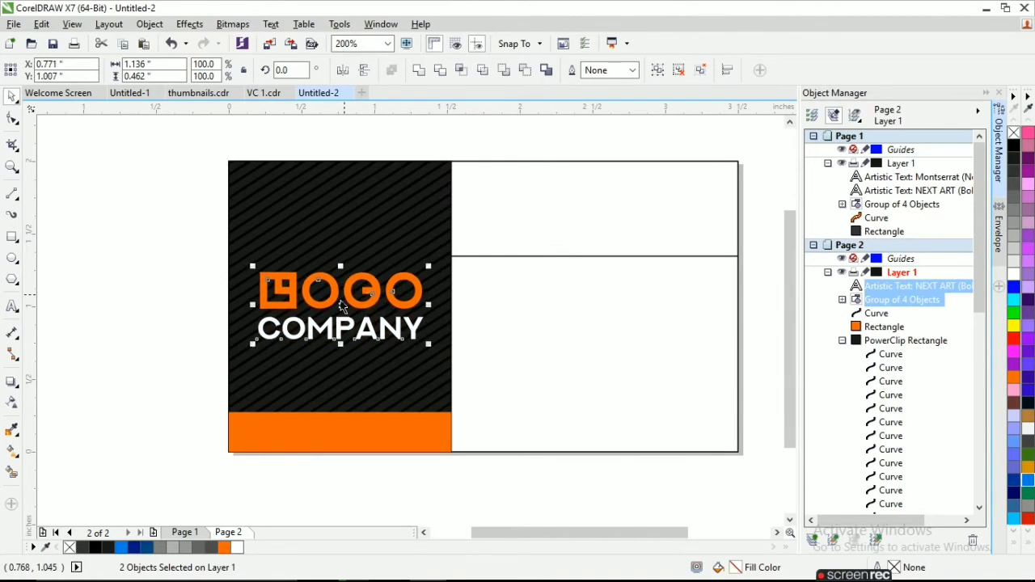
{"action": "key", "text": "Up"}
{"action": "key", "text": "Up"}
{"action": "key", "text": "Up"}
{"action": "key", "text": "Up"}
{"action": "key", "text": "Up"}
{"action": "key", "text": "Up"}
{"action": "key", "text": "Up"}
{"action": "key", "text": "Up"}
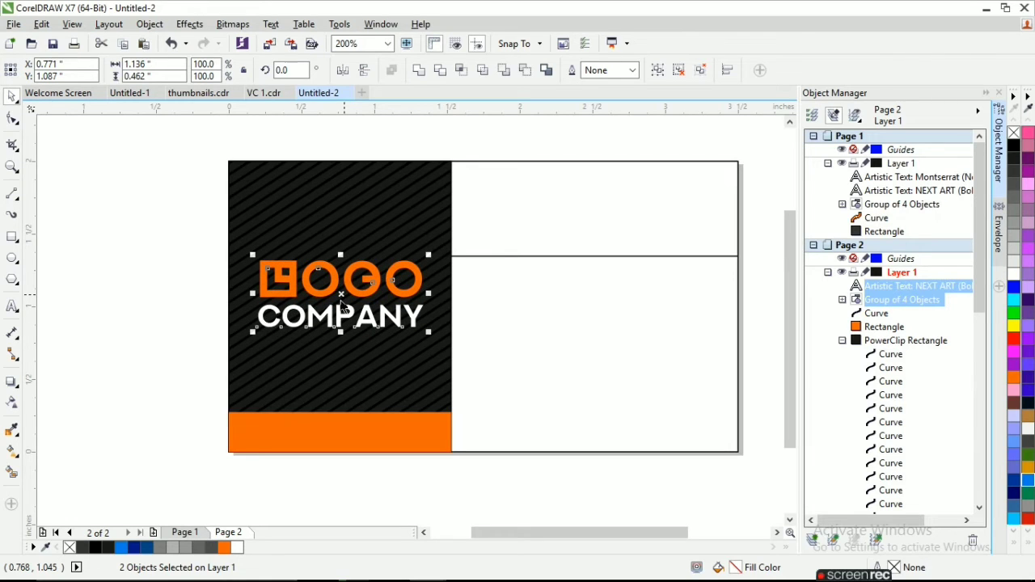
{"action": "key", "text": "Up"}
{"action": "key", "text": "Up"}
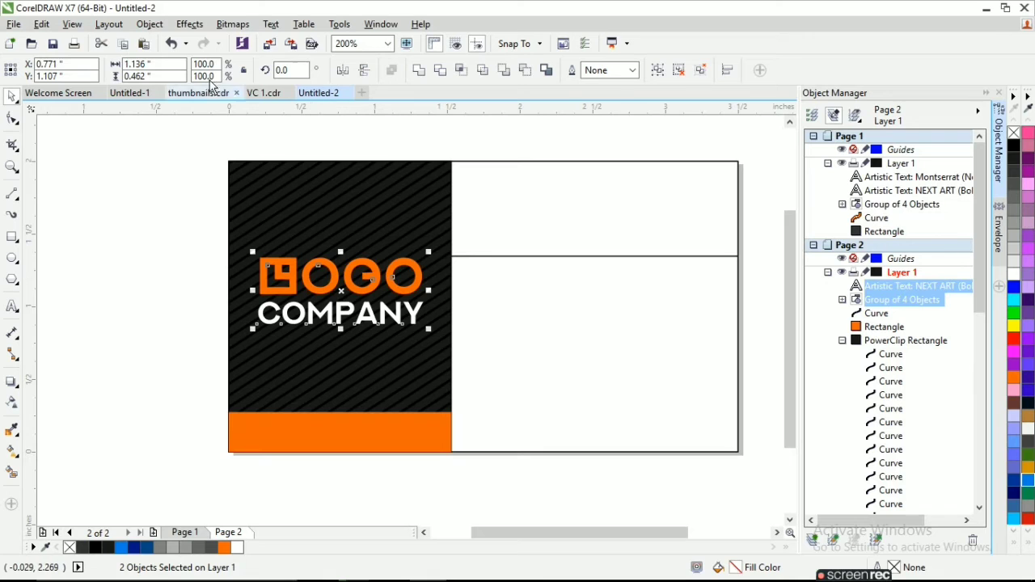
{"action": "left_click", "coordinate": [108, 25]}
{"action": "left_click", "coordinate": [136, 267]}
{"action": "left_click", "coordinate": [135, 225]}
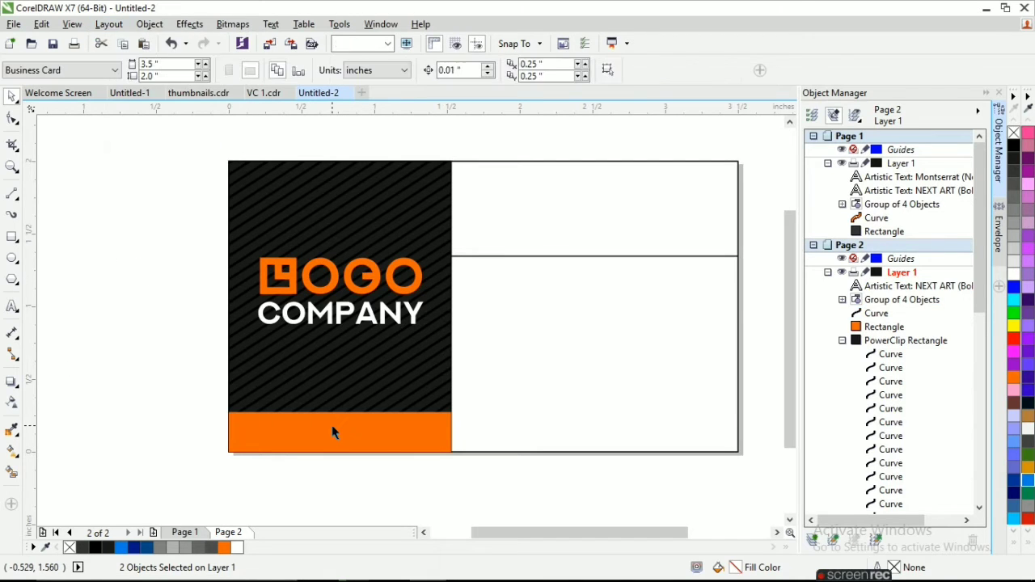
Darken the striped panel's fill to #111111 and remove the outline of the card-sized background rectangle.
{"action": "left_click", "coordinate": [382, 402]}
{"action": "left_click", "coordinate": [1014, 172]}
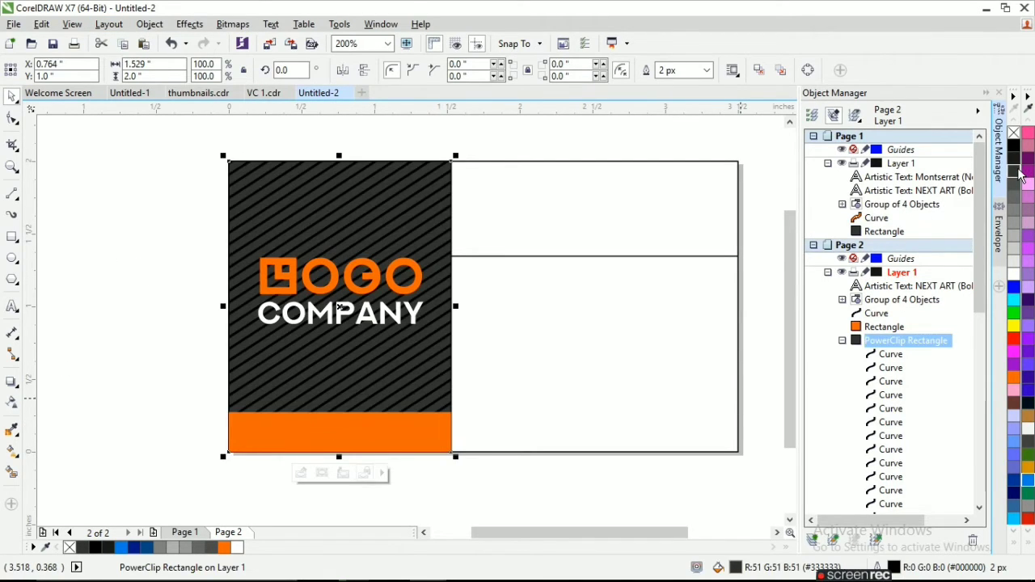
{"action": "left_click", "coordinate": [1015, 162]}
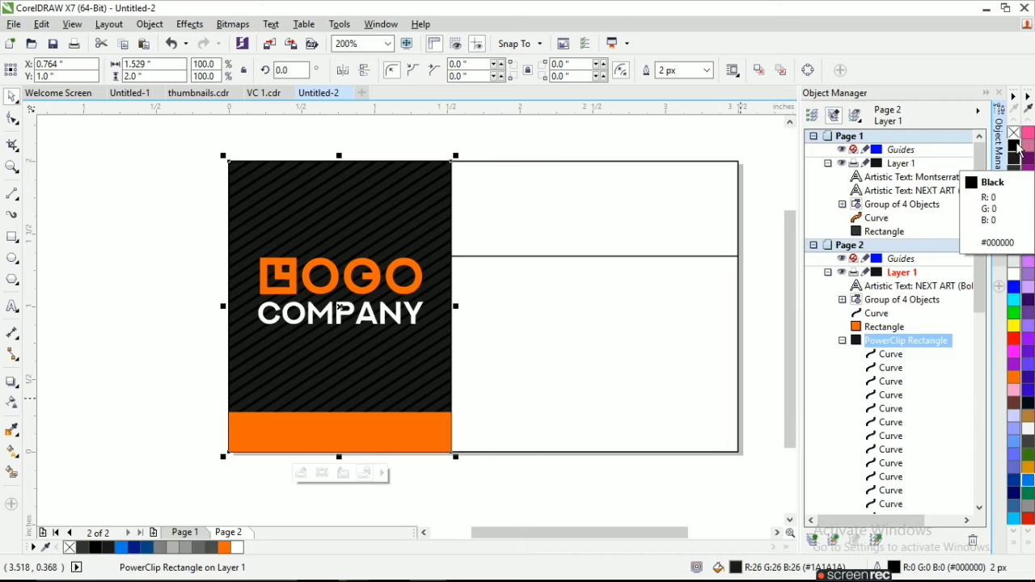
{"action": "left_click", "coordinate": [1017, 146], "text": "ctrl"}
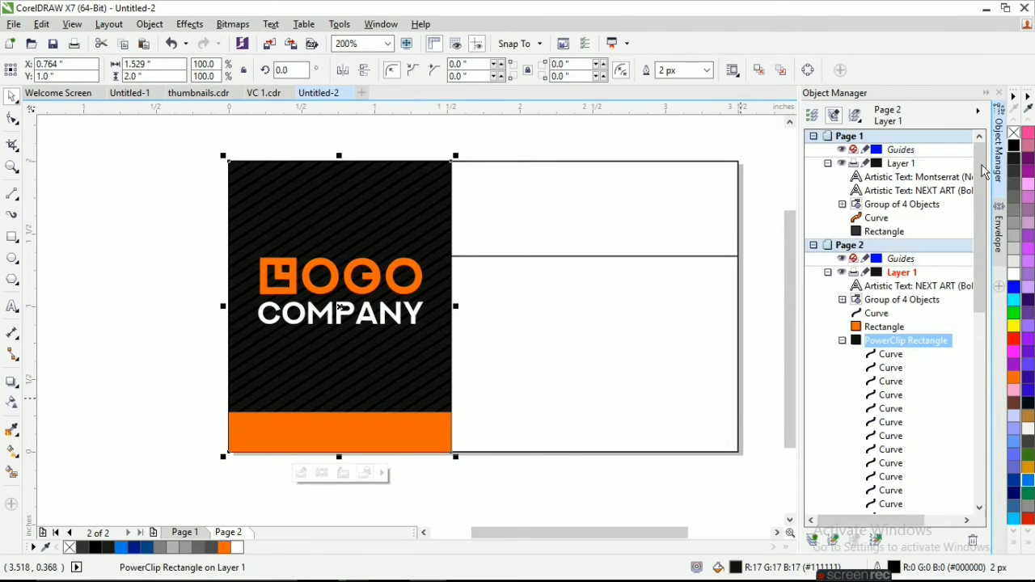
{"action": "left_click", "coordinate": [148, 334]}
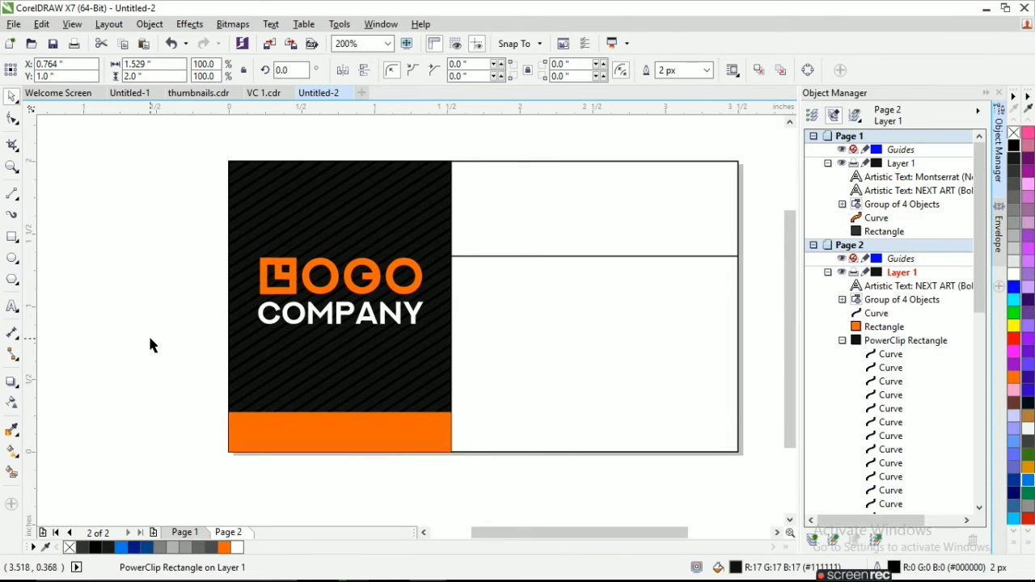
{"action": "left_click", "coordinate": [566, 456]}
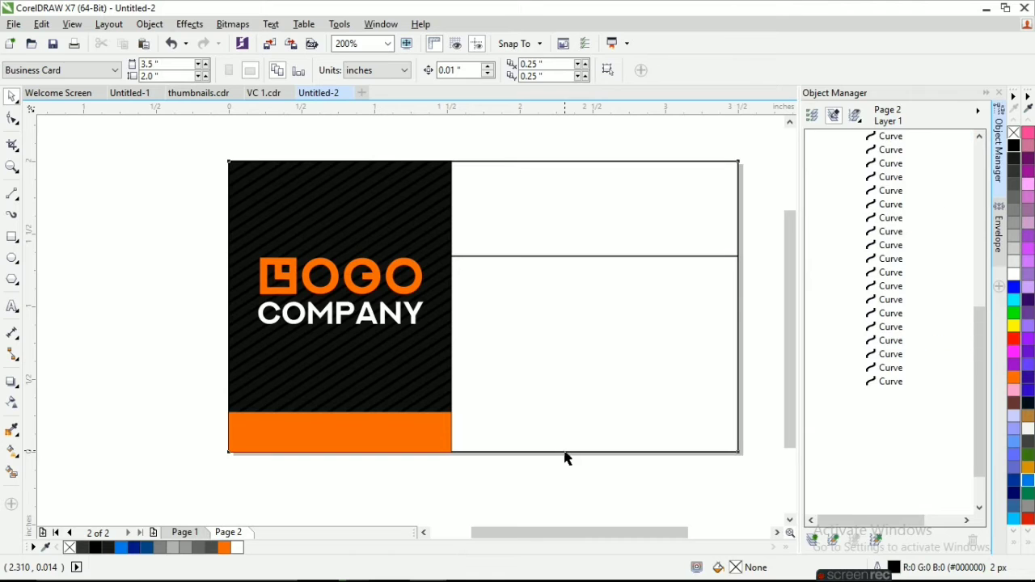
{"action": "left_click", "coordinate": [677, 482]}
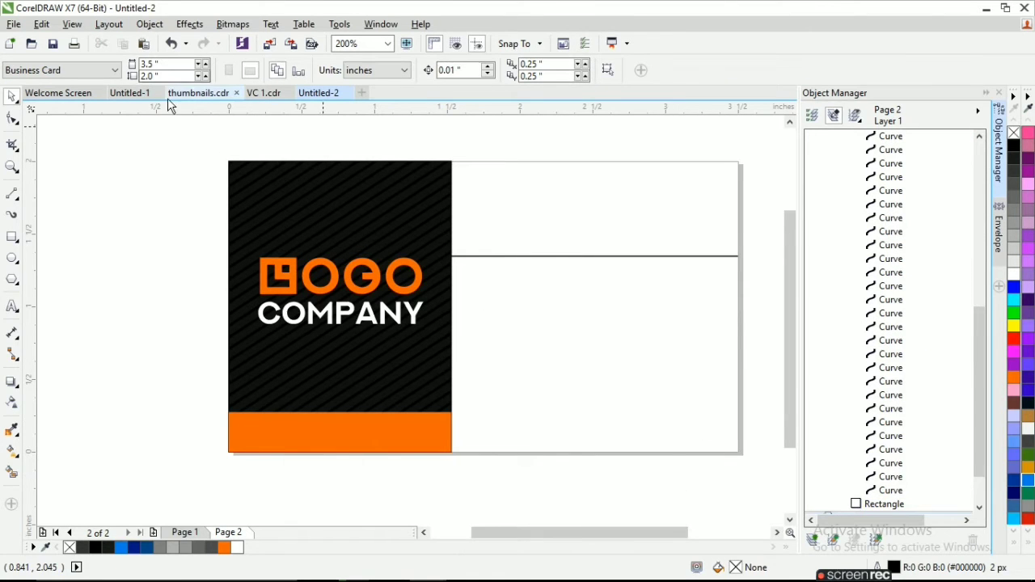
Copy the four contact rows with their icons from Untitled-1 into the white area below the divider on Untitled-2's Page 2.
{"action": "left_click", "coordinate": [194, 93]}
{"action": "left_click", "coordinate": [131, 94]}
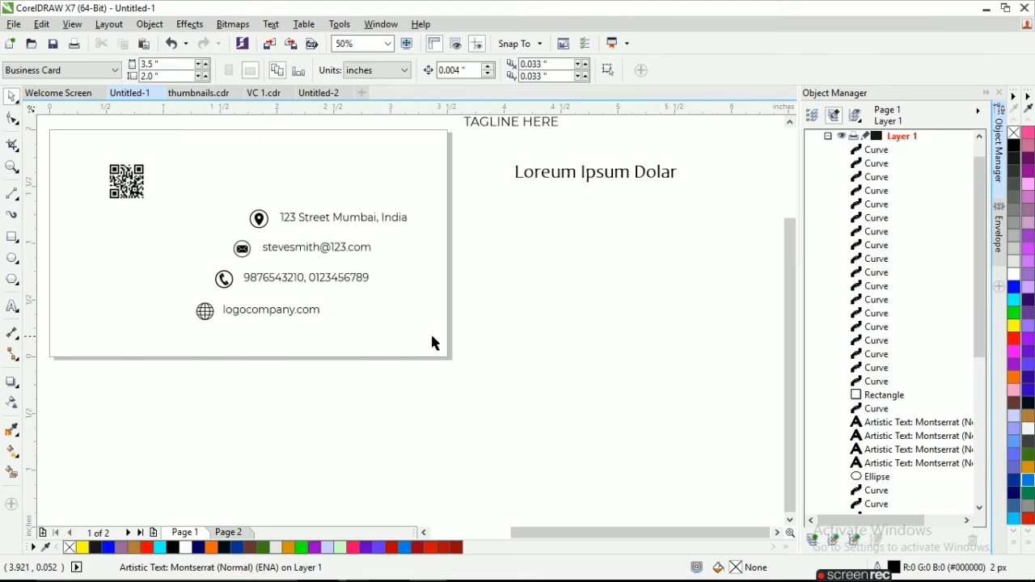
{"action": "left_click_drag", "start_coordinate": [162, 182], "coordinate": [161, 180]}
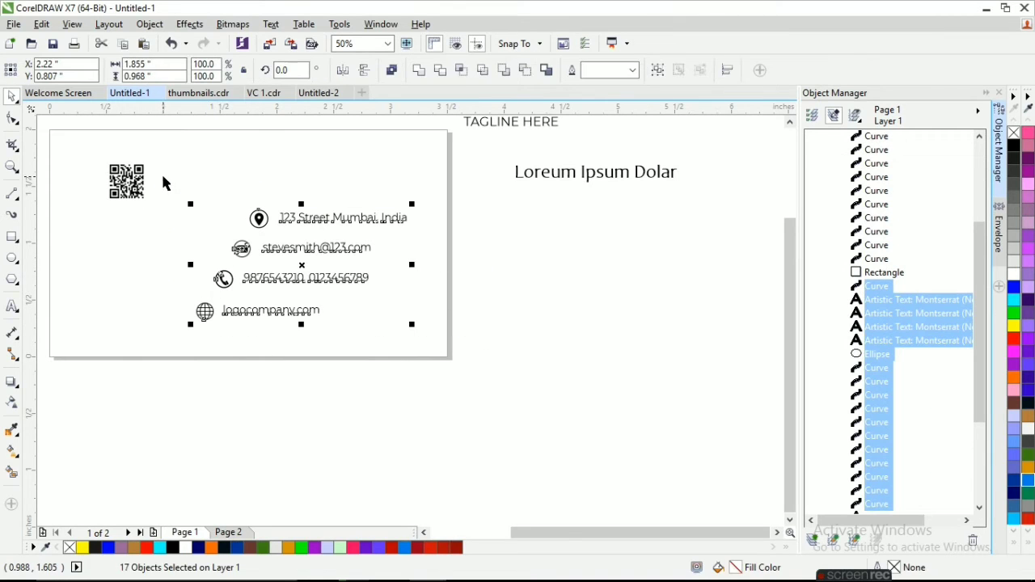
{"action": "left_click", "coordinate": [317, 93]}
{"action": "key", "text": "ctrl+v"}
{"action": "left_click_drag", "start_coordinate": [561, 340], "coordinate": [610, 359]}
{"action": "left_click", "coordinate": [585, 469]}
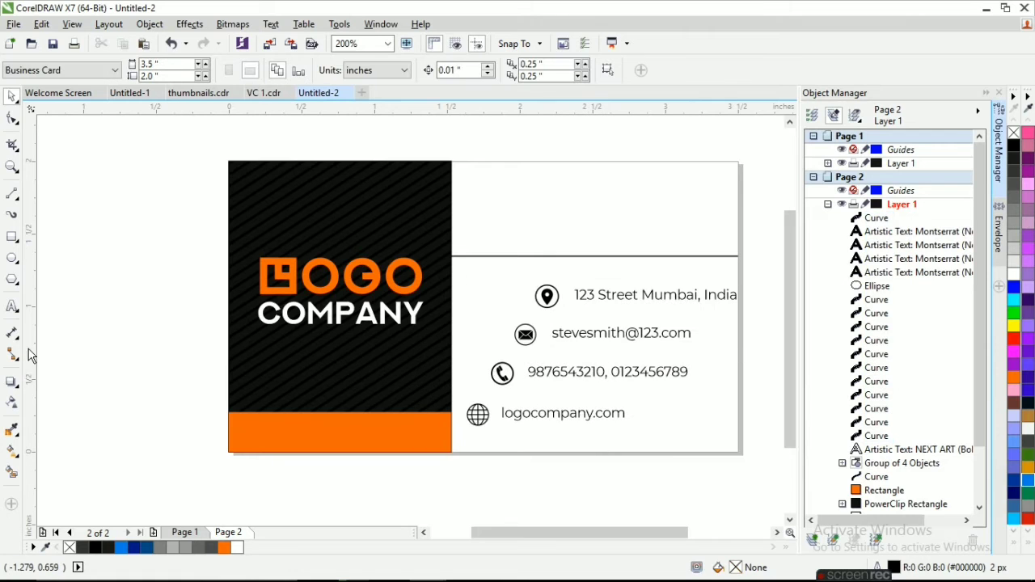
Add a vertical guideline at about 1.64 in and shift the phone row over until its icon meets it.
{"action": "left_click", "coordinate": [468, 443]}
{"action": "scroll", "coordinate": [469, 443], "scroll_direction": "down", "scroll_amount": 1}
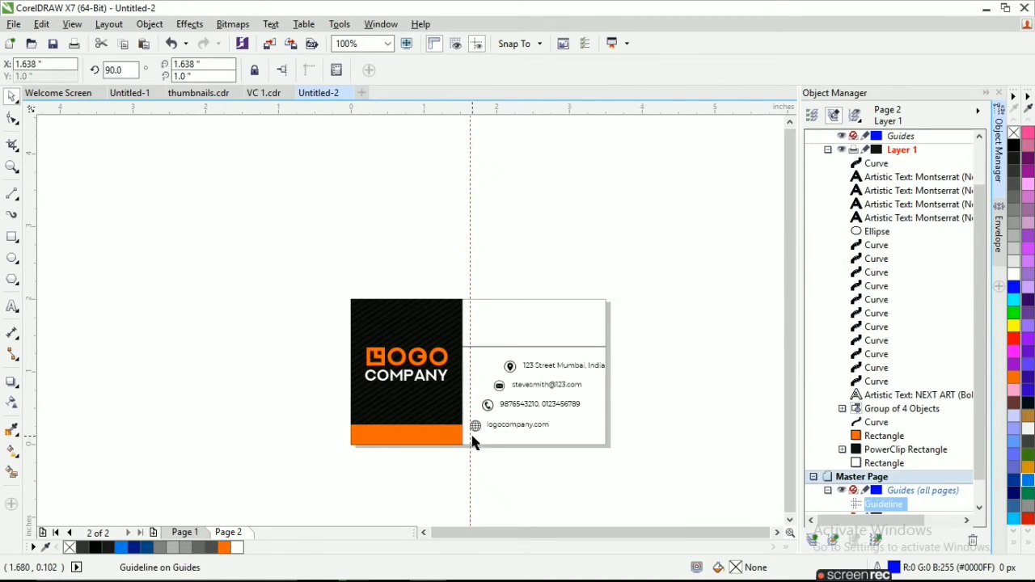
{"action": "left_click_drag", "start_coordinate": [637, 418], "coordinate": [462, 390]}
{"action": "key", "text": "Left"}
{"action": "key", "text": "Left"}
{"action": "key", "text": "Left"}
{"action": "key", "text": "Left"}
{"action": "key", "text": "Left"}
{"action": "key", "text": "Left"}
{"action": "key", "text": "Left"}
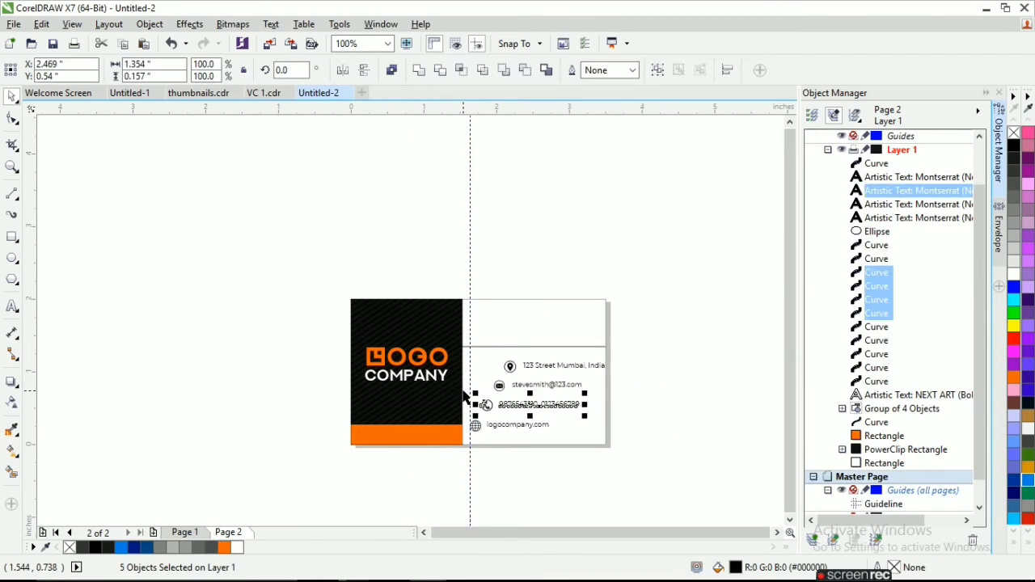
{"action": "scroll", "coordinate": [485, 392], "scroll_direction": "up", "scroll_amount": 2}
{"action": "key", "text": "Left"}
{"action": "key", "text": "Left"}
{"action": "key", "text": "Left"}
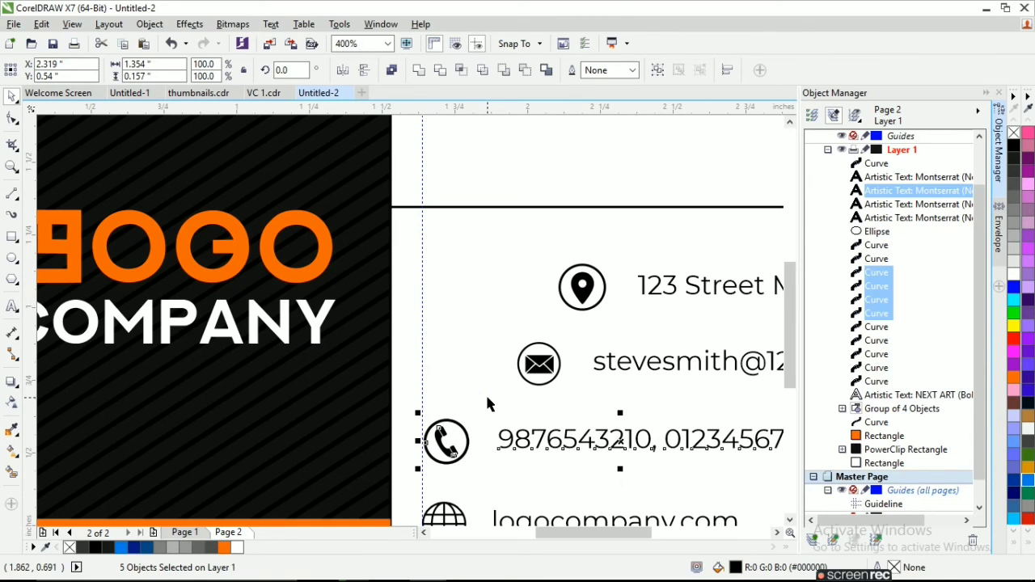
Shift the email row over until its envelope icon meets the vertical guideline.
{"action": "scroll", "coordinate": [485, 393], "scroll_direction": "down", "scroll_amount": 1}
{"action": "left_click_drag", "start_coordinate": [713, 392], "coordinate": [443, 356]}
{"action": "key", "text": "Left"}
{"action": "key", "text": "Left"}
{"action": "key", "text": "Left"}
{"action": "key", "text": "Left"}
{"action": "key", "text": "Left"}
{"action": "key", "text": "Left"}
{"action": "key", "text": "Left"}
{"action": "key", "text": "Left"}
{"action": "key", "text": "Left"}
{"action": "key", "text": "Left"}
{"action": "key", "text": "Left"}
{"action": "key", "text": "Left"}
{"action": "key", "text": "Left"}
{"action": "key", "text": "Left"}
{"action": "key", "text": "Left"}
{"action": "key", "text": "Left"}
{"action": "key", "text": "Left"}
{"action": "key", "text": "Left"}
{"action": "key", "text": "Left"}
{"action": "key", "text": "Left"}
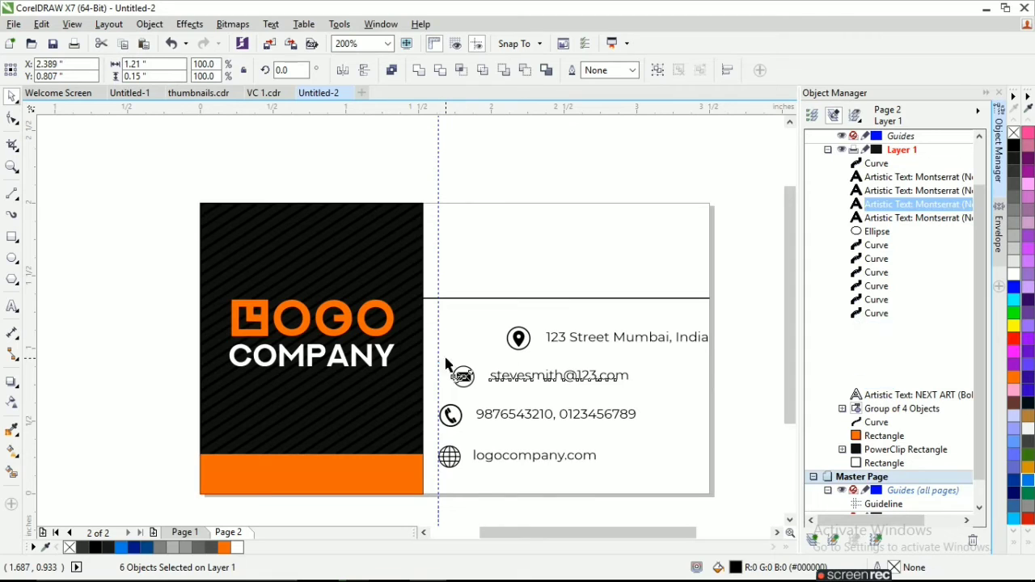
Shift the street address row over until its location icon lines up with the vertical guideline.
{"action": "left_click_drag", "start_coordinate": [734, 355], "coordinate": [446, 306]}
{"action": "key", "text": "Left"}
{"action": "key", "text": "Left"}
{"action": "key", "text": "Left"}
{"action": "key", "text": "Left"}
{"action": "key", "text": "Left"}
{"action": "key", "text": "Left"}
{"action": "key", "text": "Left"}
{"action": "key", "text": "Left"}
{"action": "key", "text": "Left"}
{"action": "key", "text": "Left"}
{"action": "key", "text": "Left"}
{"action": "key", "text": "Left"}
{"action": "key", "text": "Left"}
{"action": "key", "text": "Left"}
{"action": "key", "text": "Left"}
{"action": "key", "text": "Left"}
{"action": "key", "text": "Left"}
{"action": "key", "text": "Left"}
{"action": "key", "text": "Left"}
{"action": "key", "text": "Left"}
{"action": "key", "text": "Left"}
{"action": "key", "text": "Left"}
{"action": "key", "text": "Left"}
{"action": "key", "text": "Left"}
{"action": "key", "text": "Left"}
{"action": "key", "text": "Left"}
{"action": "key", "text": "Left"}
{"action": "key", "text": "Left"}
{"action": "key", "text": "Left"}
{"action": "key", "text": "Left"}
{"action": "key", "text": "Left"}
{"action": "key", "text": "Left"}
{"action": "key", "text": "Left"}
{"action": "key", "text": "Left"}
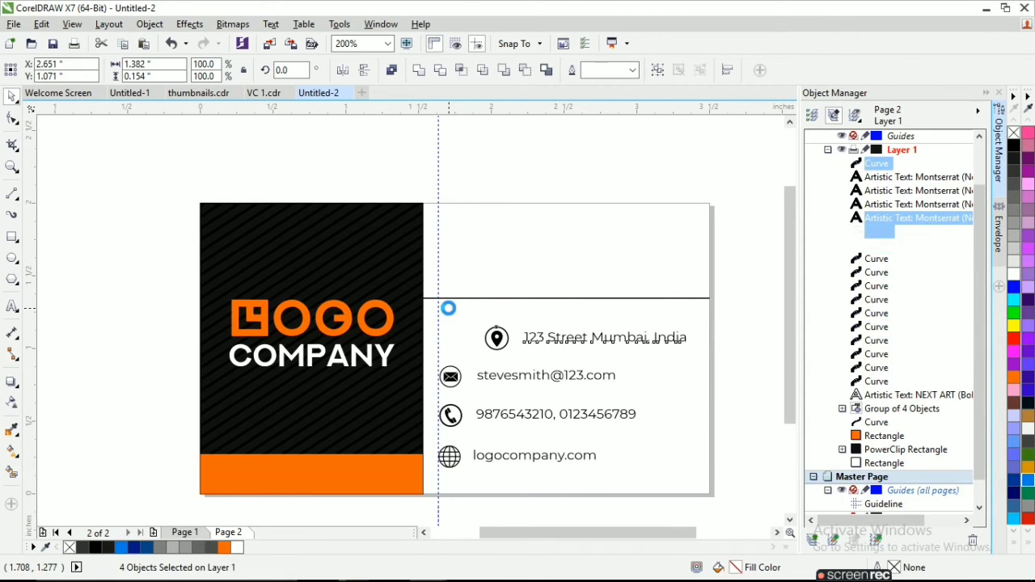
{"action": "key", "text": "Left"}
{"action": "key", "text": "Left"}
{"action": "key", "text": "Left"}
{"action": "key", "text": "Left"}
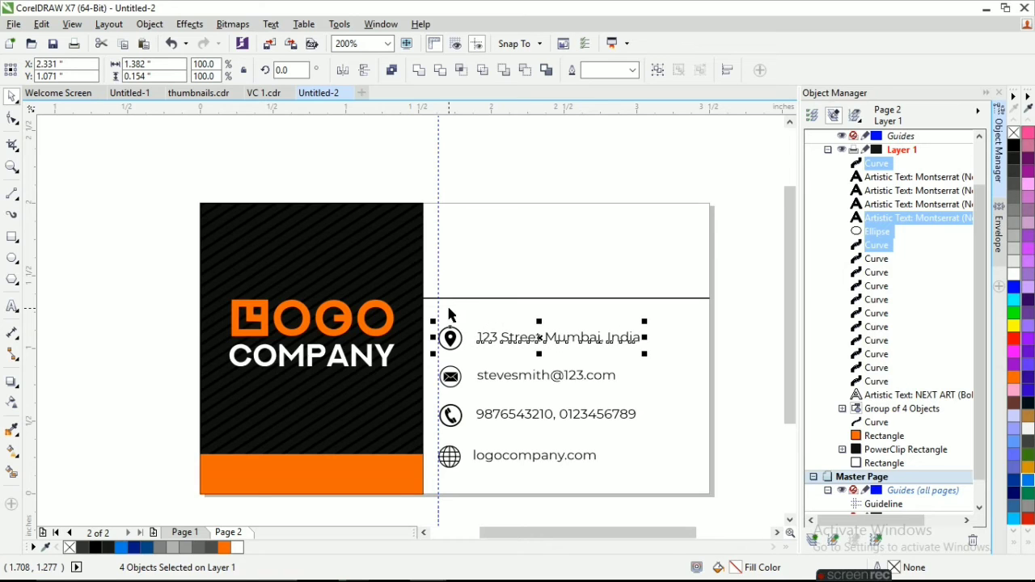
Fine-tune the email row's horizontal position so its icon edge sits exactly on the guideline.
{"action": "scroll", "coordinate": [508, 399], "scroll_direction": "up", "scroll_amount": 2}
{"action": "scroll", "coordinate": [687, 373], "scroll_direction": "down", "scroll_amount": 2}
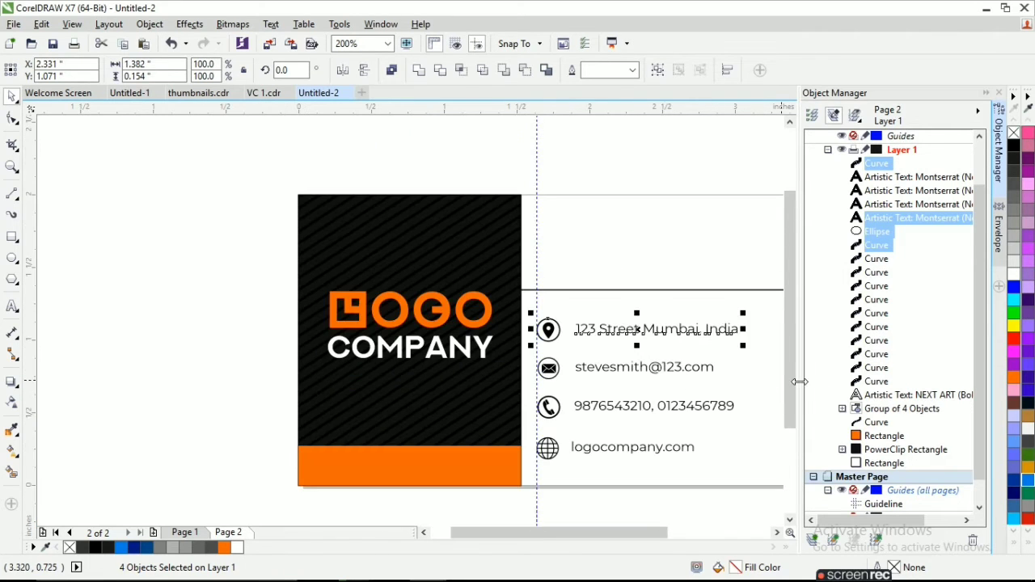
{"action": "scroll", "coordinate": [695, 364], "scroll_direction": "down", "scroll_amount": 2}
{"action": "scroll", "coordinate": [550, 413], "scroll_direction": "up", "scroll_amount": 2}
{"action": "left_click_drag", "start_coordinate": [550, 413], "coordinate": [242, 369]}
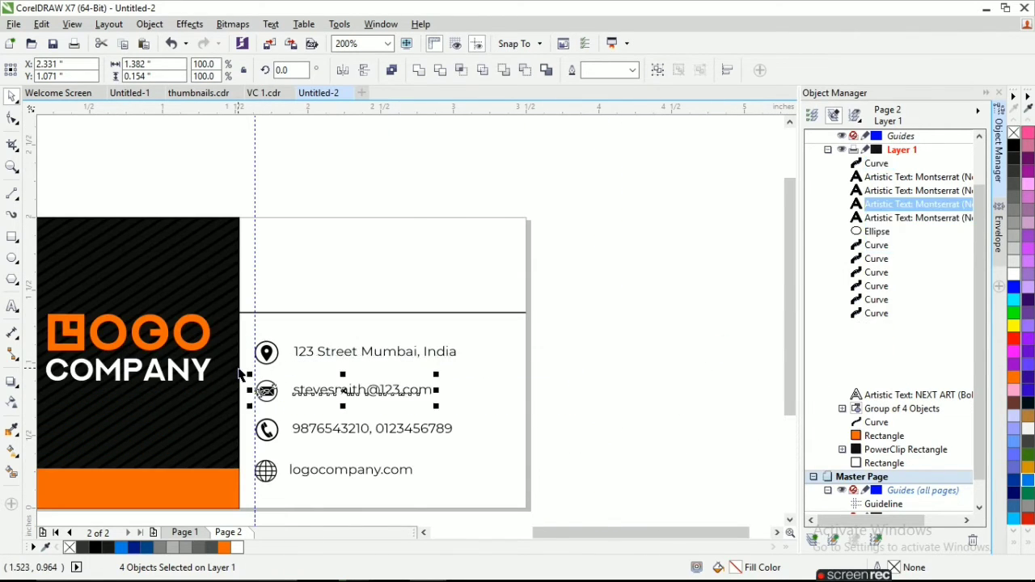
{"action": "scroll", "coordinate": [240, 369], "scroll_direction": "up", "scroll_amount": 1}
{"action": "scroll", "coordinate": [238, 367], "scroll_direction": "up", "scroll_amount": 1}
{"action": "key", "text": "Left"}
{"action": "key", "text": "Left"}
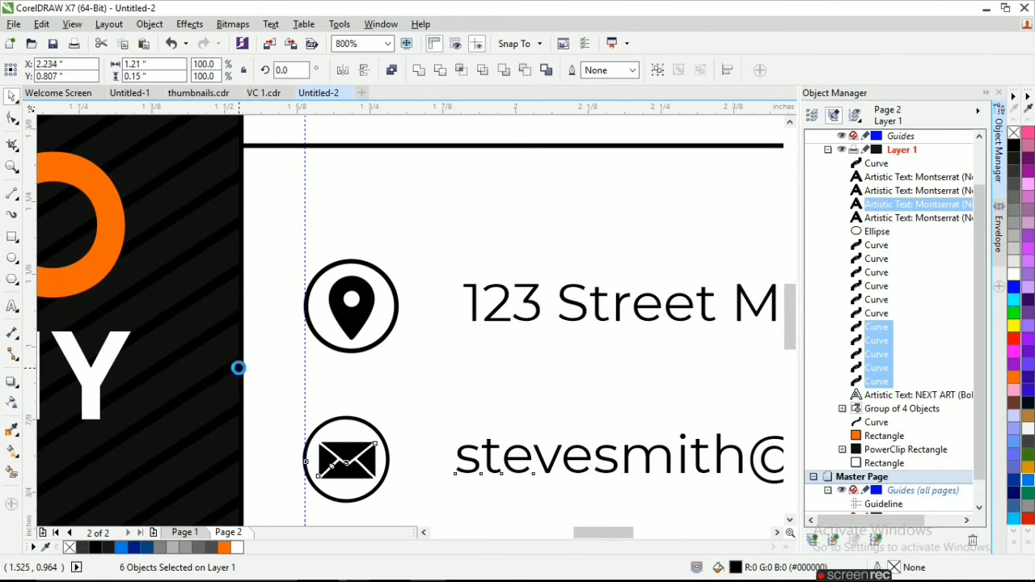
{"action": "scroll", "coordinate": [239, 375], "scroll_direction": "down", "scroll_amount": 2}
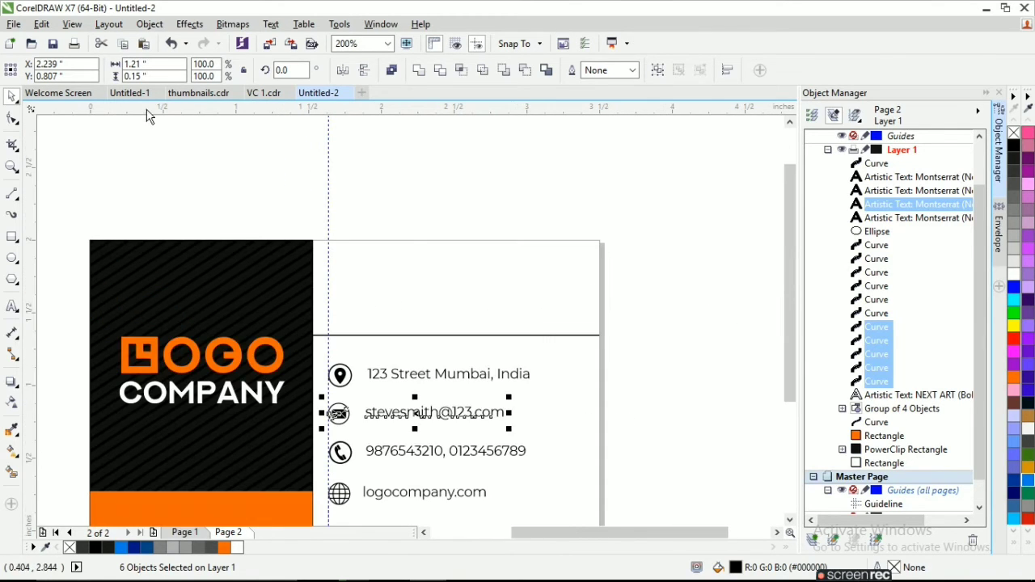
Move the website row with its globe icon from the contact list onto the orange strip below the logo.
{"action": "scroll", "coordinate": [631, 426], "scroll_direction": "down", "scroll_amount": 1}
{"action": "left_click_drag", "start_coordinate": [649, 466], "coordinate": [472, 443]}
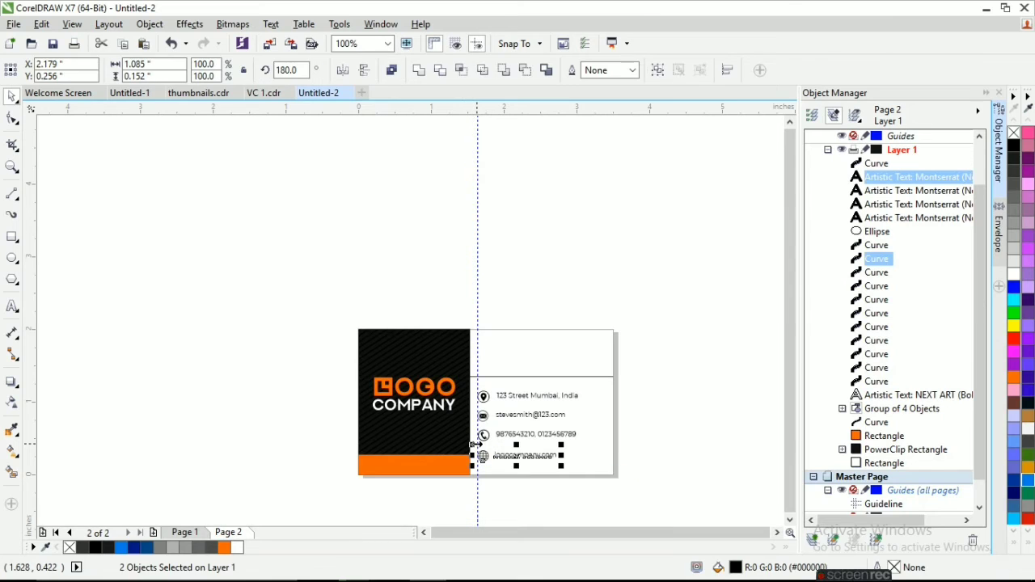
{"action": "key", "text": "ctrl+x"}
{"action": "scroll", "coordinate": [421, 478], "scroll_direction": "up", "scroll_amount": 1}
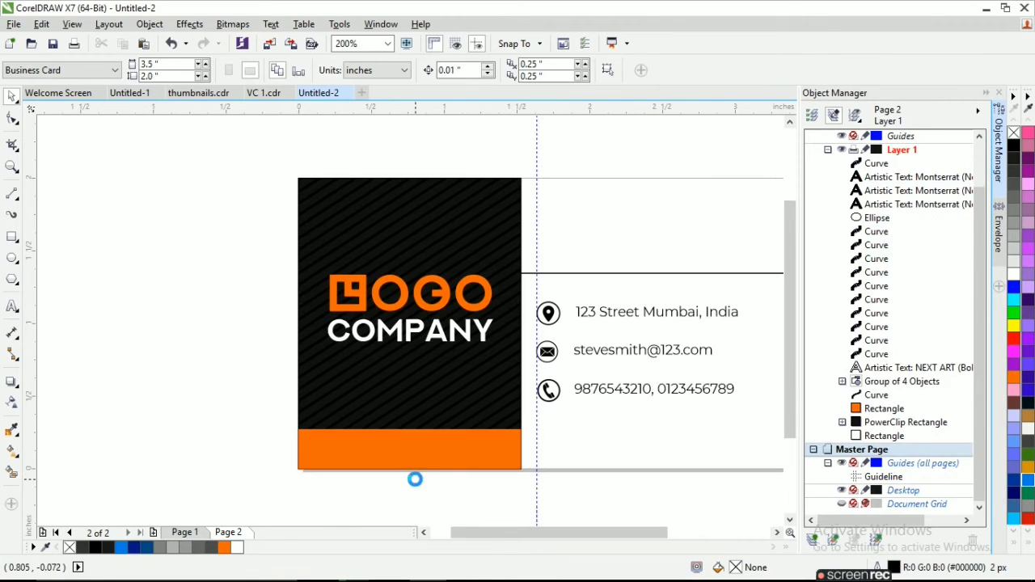
{"action": "key", "text": "ctrl+v"}
{"action": "left_click_drag", "start_coordinate": [610, 432], "coordinate": [408, 453]}
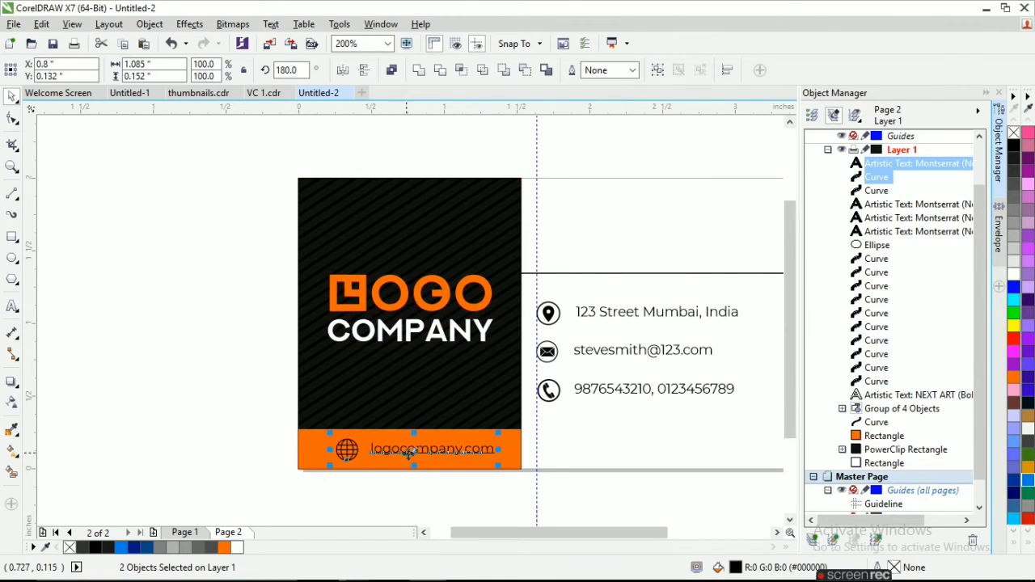
Delete the globe icon and centre the website text with the logo on the orange strip.
{"action": "left_click_drag", "start_coordinate": [210, 219], "coordinate": [503, 492]}
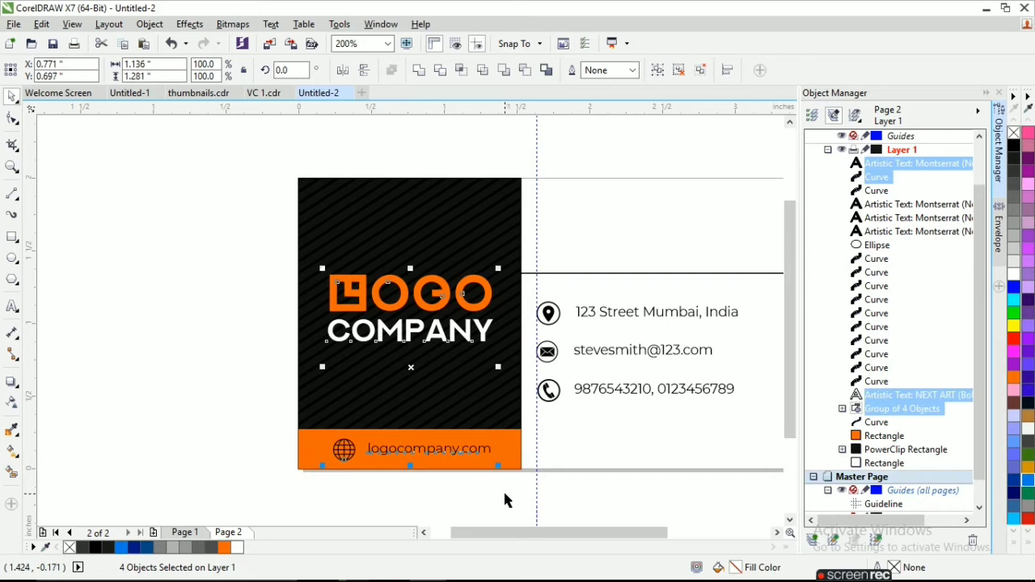
{"action": "key", "text": "c"}
{"action": "left_click", "coordinate": [418, 480]}
{"action": "left_click", "coordinate": [402, 445]}
{"action": "key", "text": "Delete"}
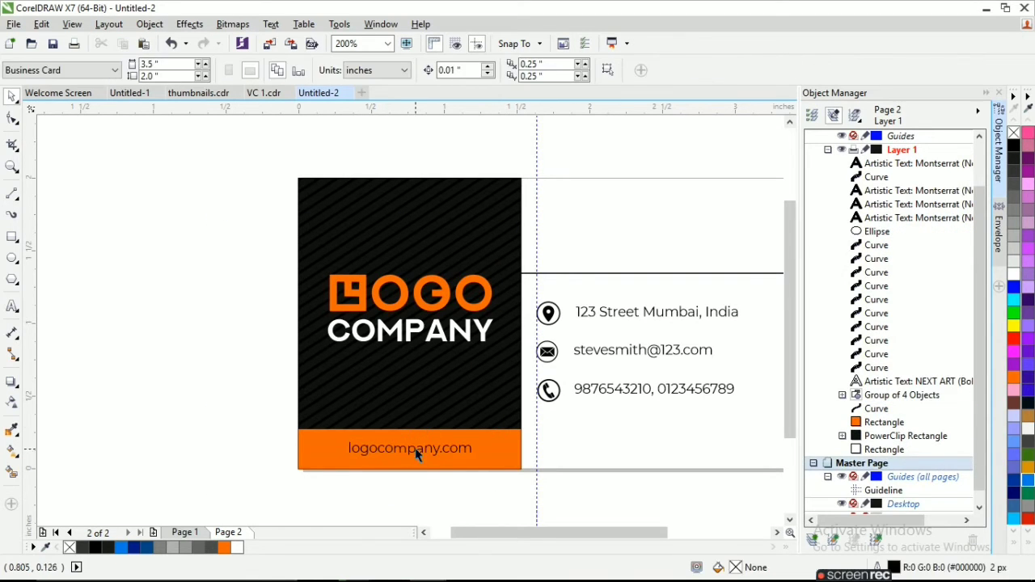
Fill the website text on the orange strip with white.
{"action": "left_click", "coordinate": [417, 450]}
{"action": "left_click", "coordinate": [1012, 273]}
{"action": "left_click", "coordinate": [592, 496]}
{"action": "left_click", "coordinate": [411, 452]}
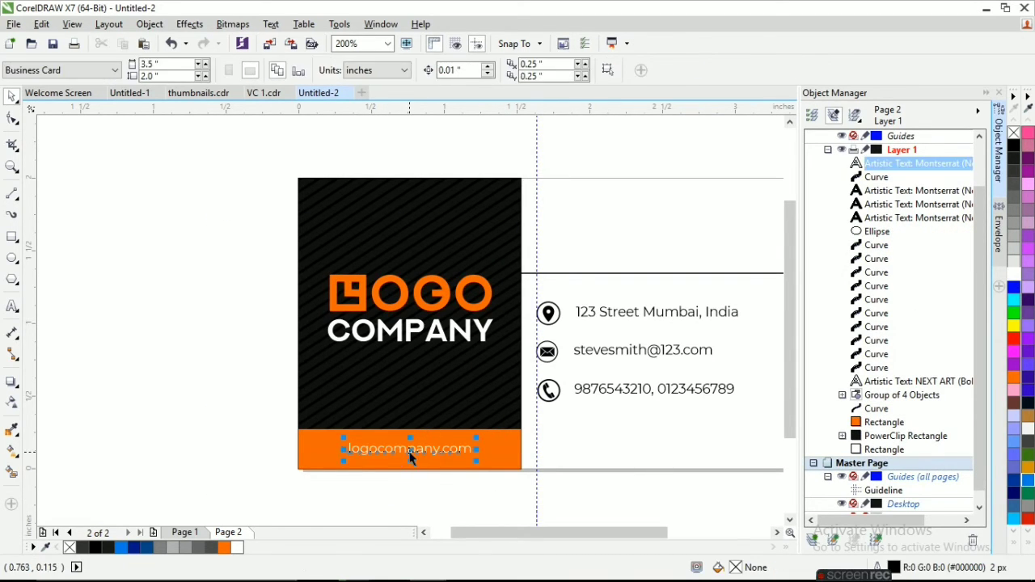
{"action": "left_click", "coordinate": [433, 487]}
Move the divider line together with the three contact rows down to a centre Y of 0.744 in.
{"action": "scroll", "coordinate": [530, 398], "scroll_direction": "down", "scroll_amount": 1}
{"action": "left_click_drag", "start_coordinate": [518, 340], "coordinate": [516, 330]}
{"action": "key", "text": "Down"}
{"action": "key", "text": "Down"}
{"action": "key", "text": "Down"}
{"action": "key", "text": "Down"}
{"action": "key", "text": "Down"}
{"action": "key", "text": "Down"}
{"action": "key", "text": "Down"}
{"action": "key", "text": "Down"}
{"action": "key", "text": "Down"}
{"action": "key", "text": "Down"}
{"action": "key", "text": "Down"}
{"action": "key", "text": "Down"}
{"action": "key", "text": "Down"}
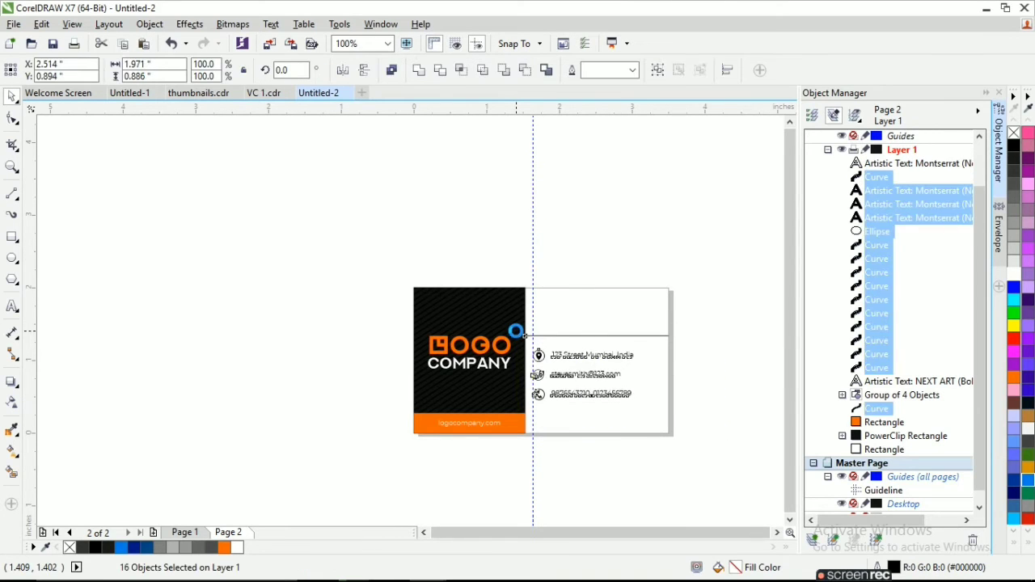
{"action": "key", "text": "Down"}
{"action": "key", "text": "Down"}
{"action": "key", "text": "Down"}
{"action": "key", "text": "Down"}
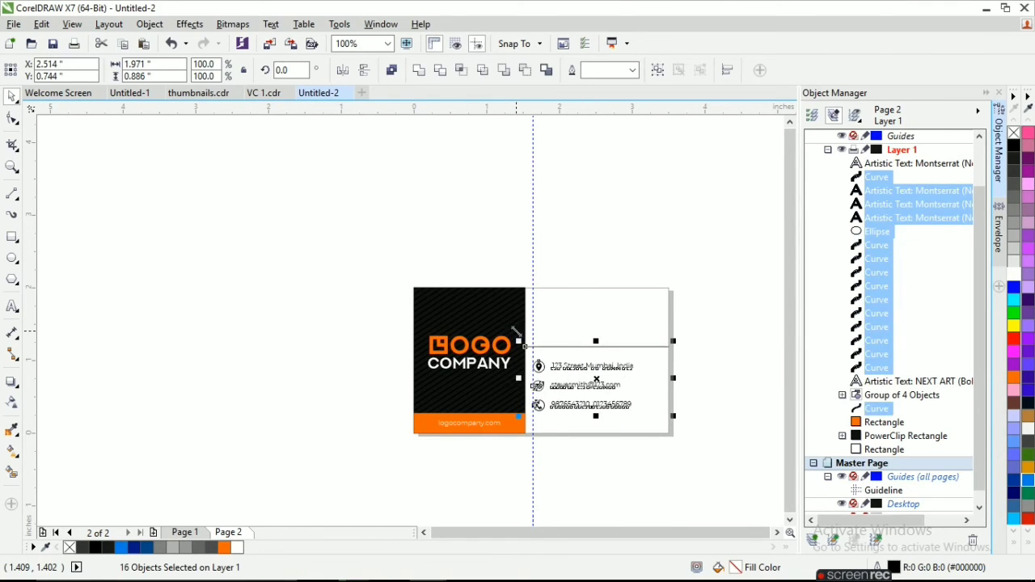
Raise the divider line alone to Y 1.387 in, leaving the contact rows in place.
{"action": "left_click", "coordinate": [632, 452]}
{"action": "left_click", "coordinate": [616, 348]}
{"action": "key", "text": "Up"}
{"action": "key", "text": "Up"}
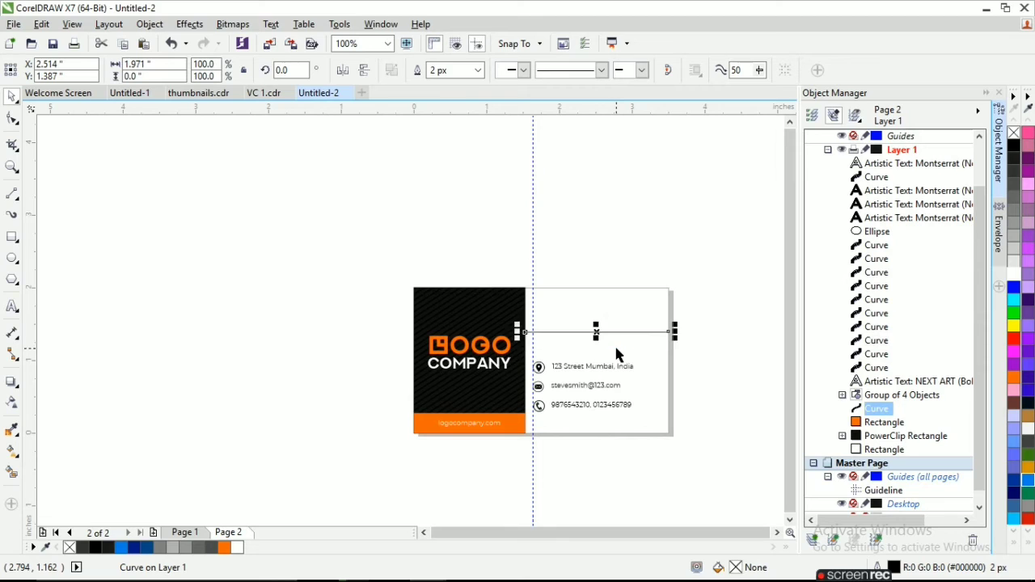
Copy the name and Managing Director text from VC 1.cdr to above the divider on Untitled-2, and delete the vertical guideline.
{"action": "left_click", "coordinate": [263, 92]}
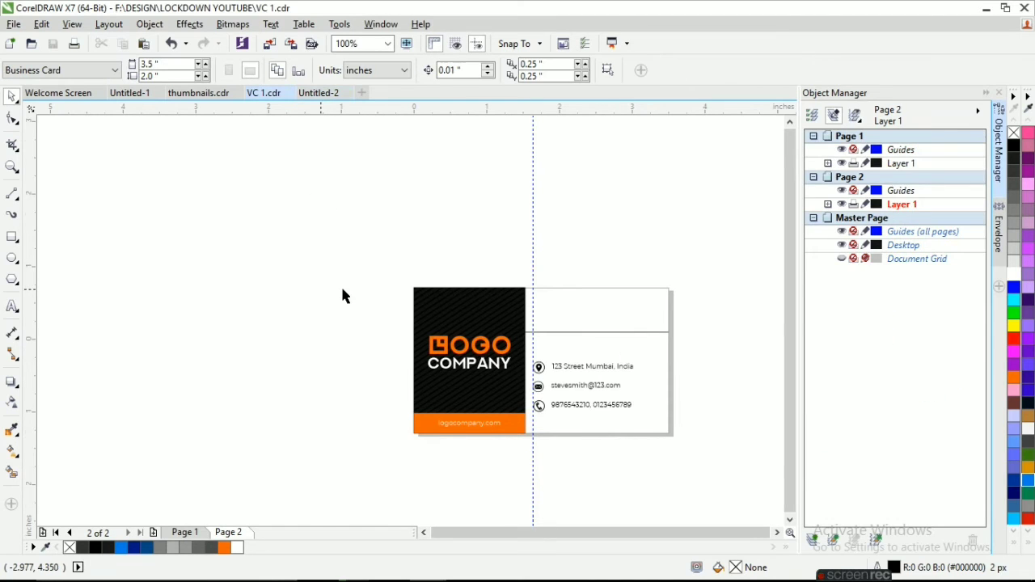
{"action": "left_click_drag", "start_coordinate": [304, 244], "coordinate": [304, 245]}
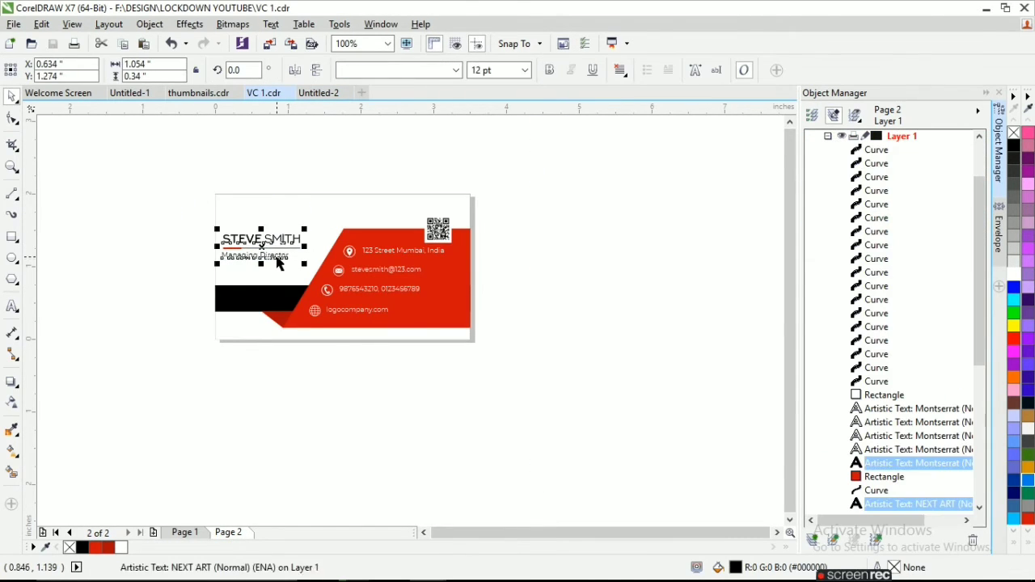
{"action": "left_click", "coordinate": [317, 93]}
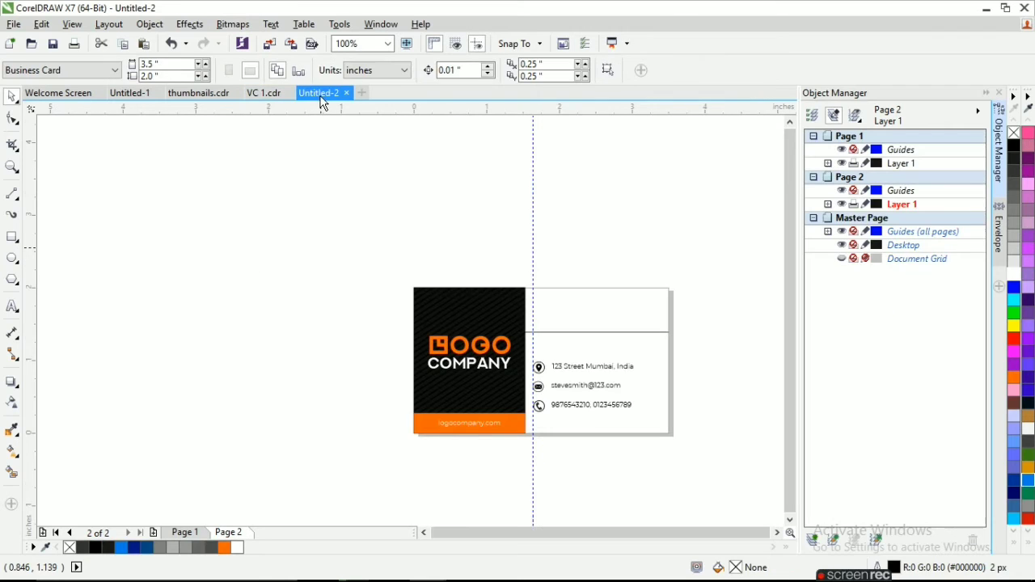
{"action": "key", "text": "ctrl+v"}
{"action": "left_click_drag", "start_coordinate": [459, 340], "coordinate": [589, 309]}
{"action": "left_click", "coordinate": [698, 329]}
{"action": "left_click_drag", "start_coordinate": [533, 266], "coordinate": [583, 314]}
{"action": "key", "text": "Delete"}
Try colouring the first name orange (#FF6600) and undo the colour change.
{"action": "scroll", "coordinate": [573, 302], "scroll_direction": "up", "scroll_amount": 1}
{"action": "left_click", "coordinate": [599, 308]}
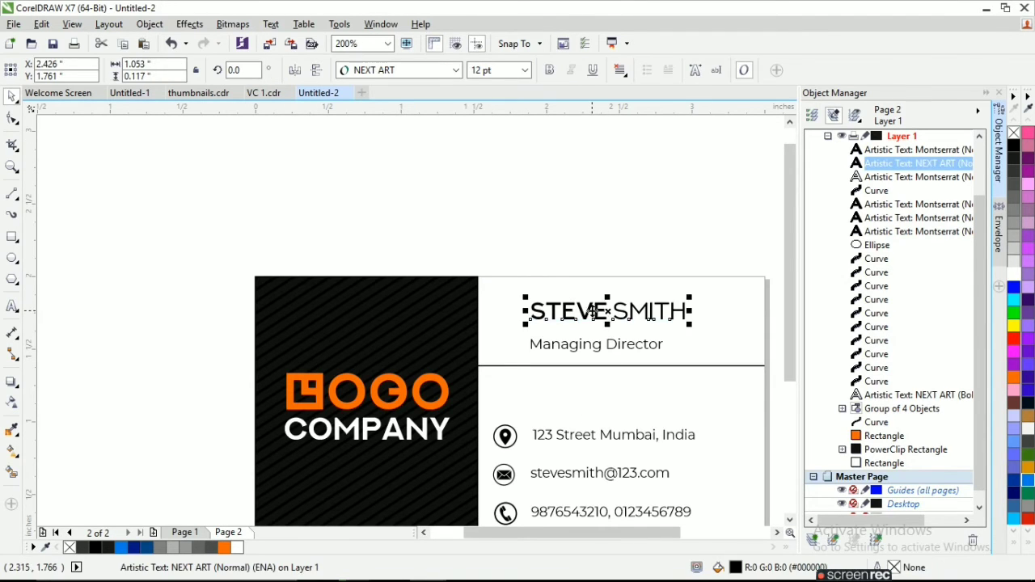
{"action": "key", "text": "Escape"}
{"action": "double_click", "coordinate": [599, 319]}
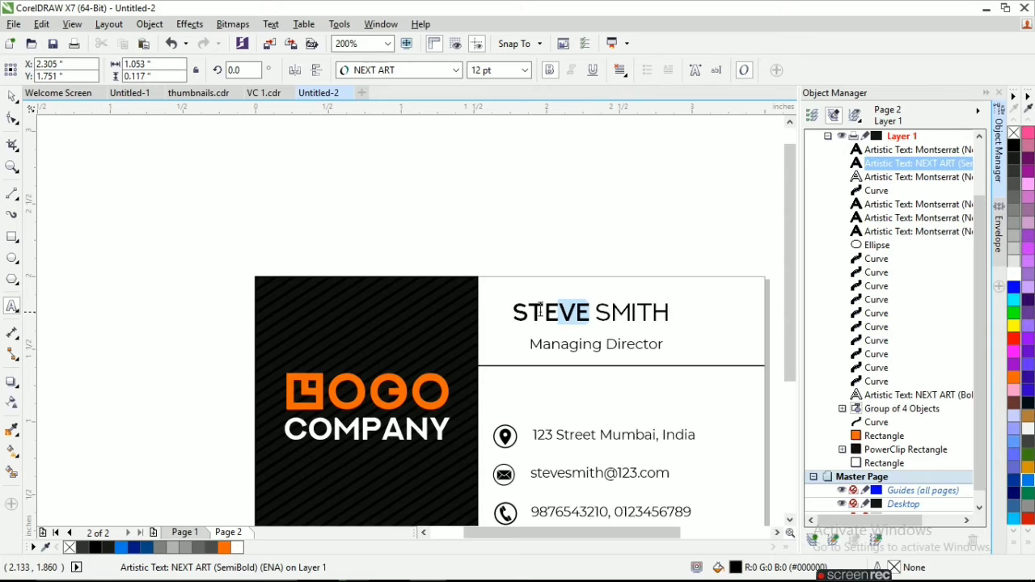
{"action": "left_click", "coordinate": [1012, 377]}
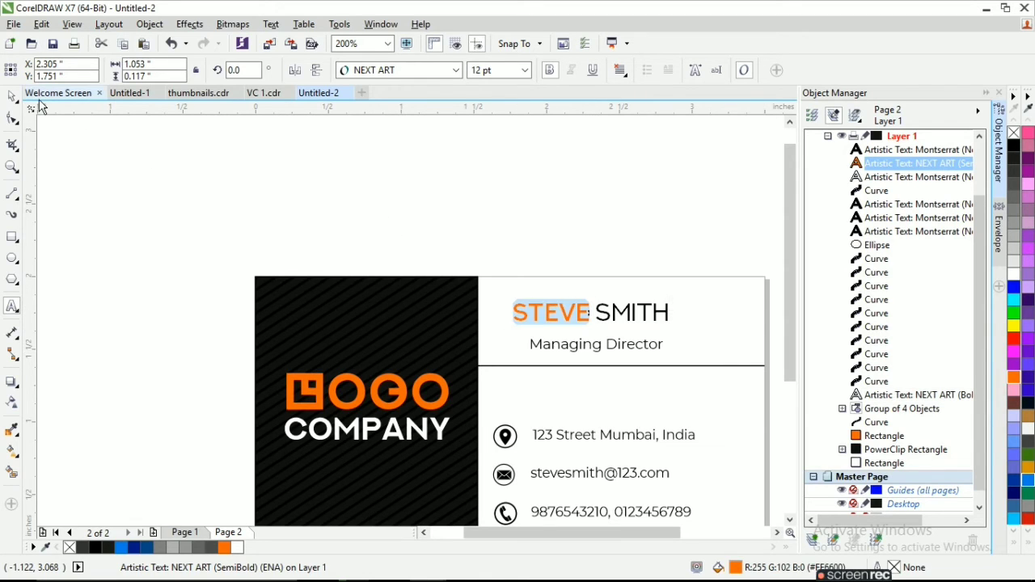
{"action": "key", "text": "ctrl+z"}
{"action": "key", "text": "ctrl+space"}
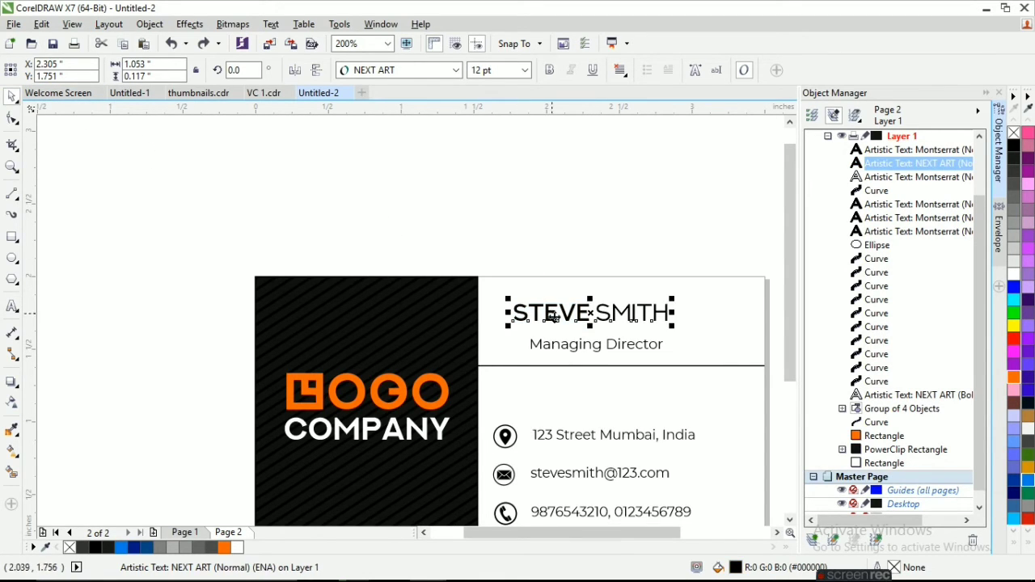
Centre the name over the Managing Director title and set the name's font size to 14 pt.
{"action": "left_click", "coordinate": [575, 354], "text": "shift"}
{"action": "key", "text": "c"}
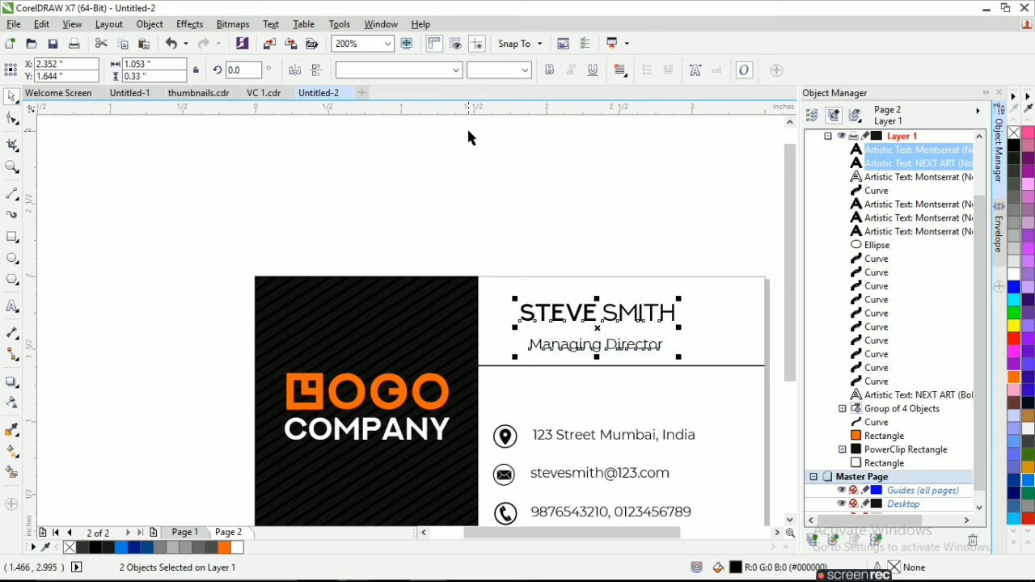
{"action": "left_click", "coordinate": [493, 222]}
{"action": "left_click", "coordinate": [545, 313]}
{"action": "type", "text": "14"}
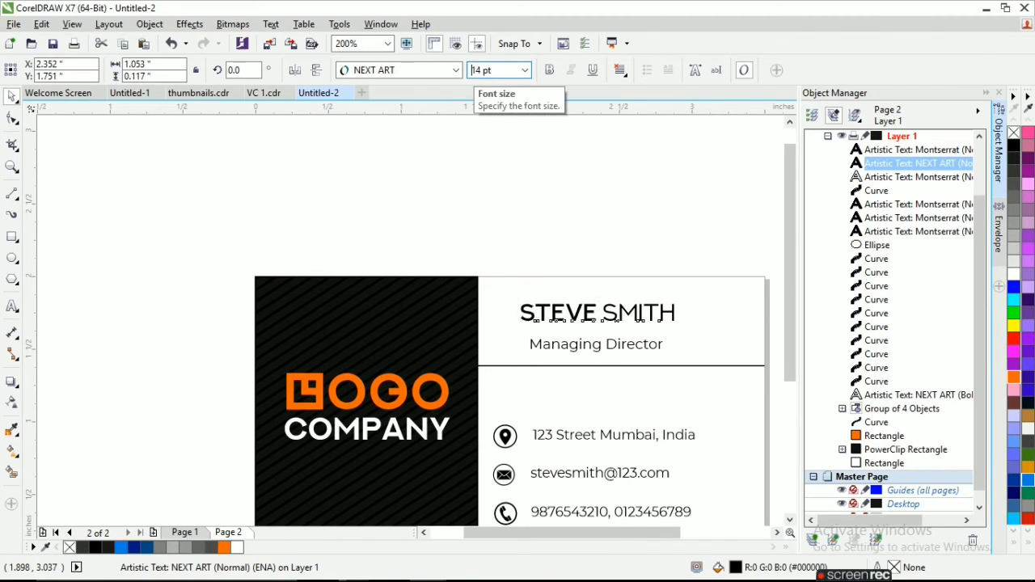
{"action": "key", "text": "Return"}
Align the left edges of the name, the job title and the three contact texts.
{"action": "left_click", "coordinate": [582, 344]}
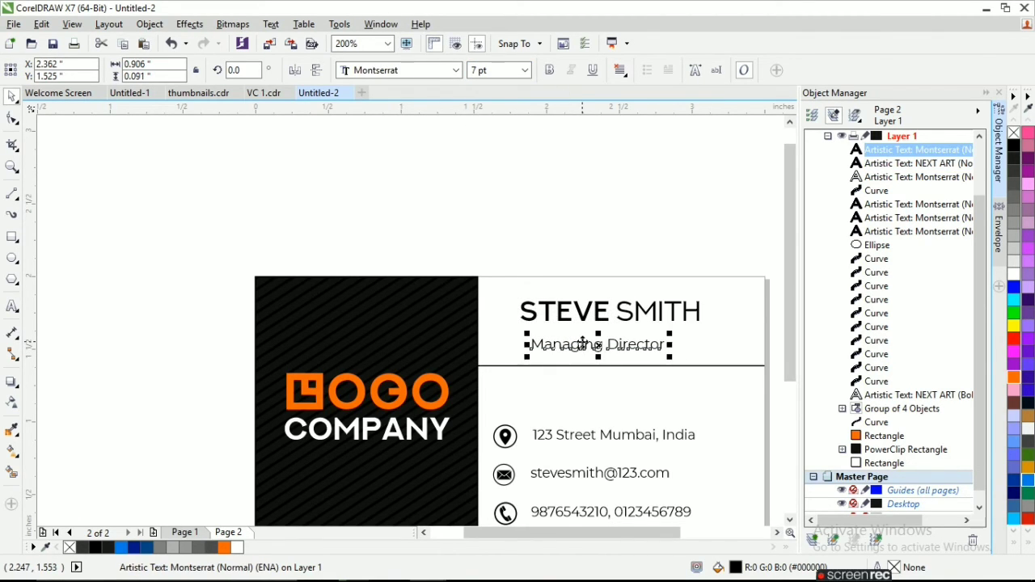
{"action": "scroll", "coordinate": [496, 230], "scroll_direction": "down", "scroll_amount": 1}
{"action": "left_click", "coordinate": [503, 205]}
{"action": "left_click_drag", "start_coordinate": [503, 207], "coordinate": [624, 299]}
{"action": "left_click_drag", "start_coordinate": [661, 433], "coordinate": [503, 320]}
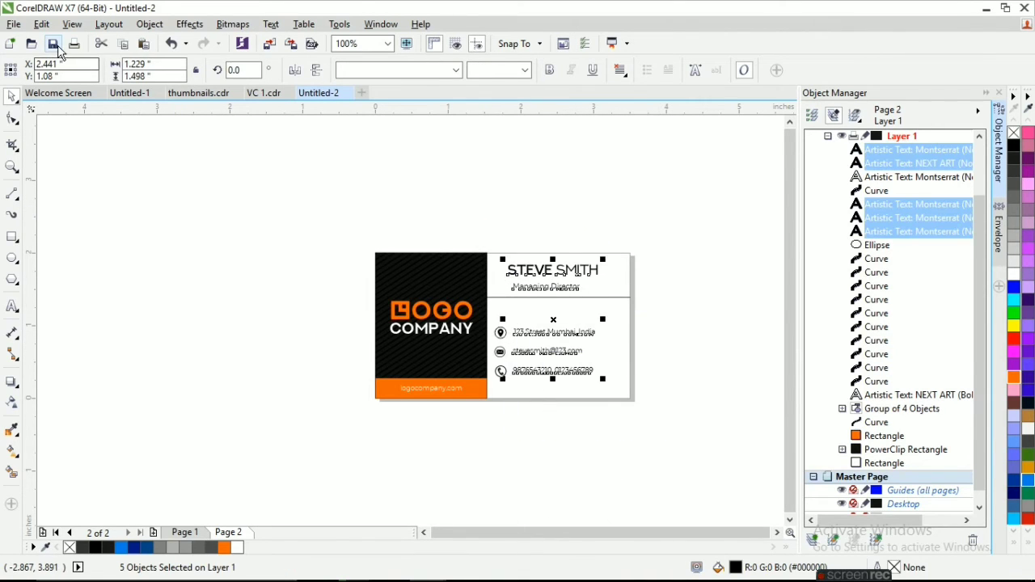
{"action": "left_click", "coordinate": [147, 26]}
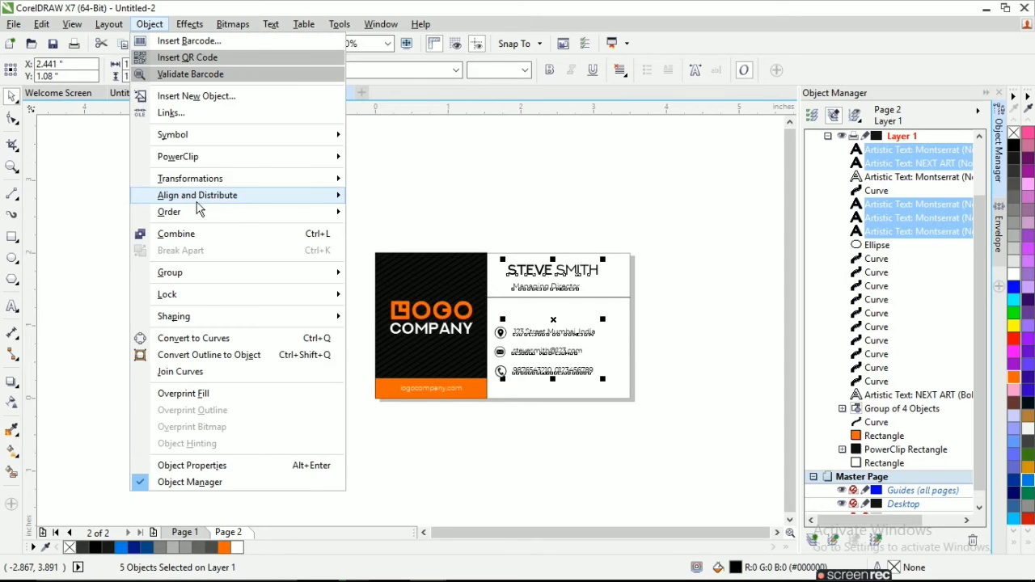
{"action": "mouse_move", "coordinate": [197, 195]}
{"action": "left_click", "coordinate": [393, 197]}
{"action": "left_click", "coordinate": [679, 292]}
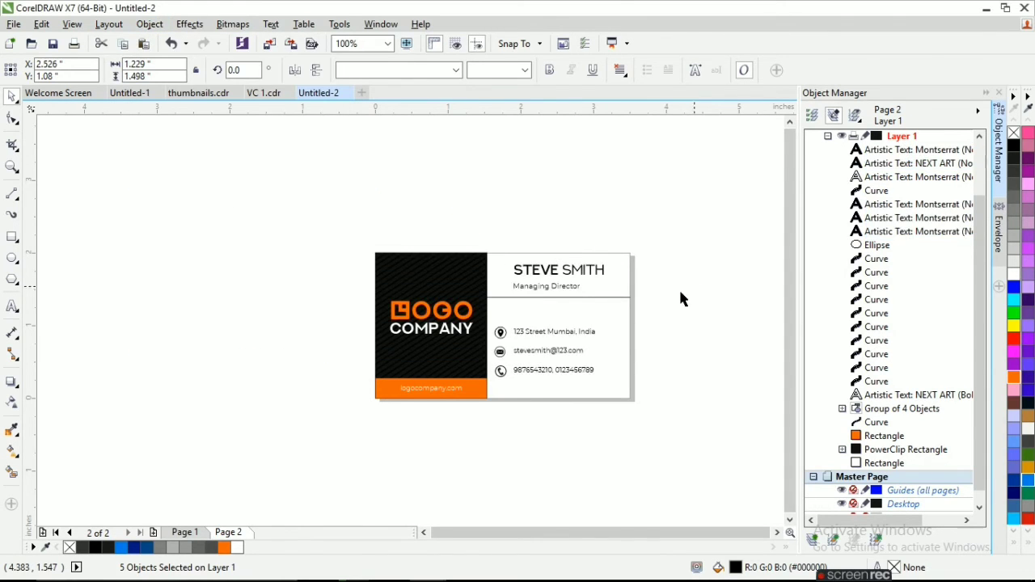
Draw a thin orange rectangle without outline, about 0.3 by 0.02 inches, over the divider line's end at the card edge.
{"action": "scroll", "coordinate": [614, 351], "scroll_direction": "up", "scroll_amount": 1}
{"action": "left_click", "coordinate": [589, 247]}
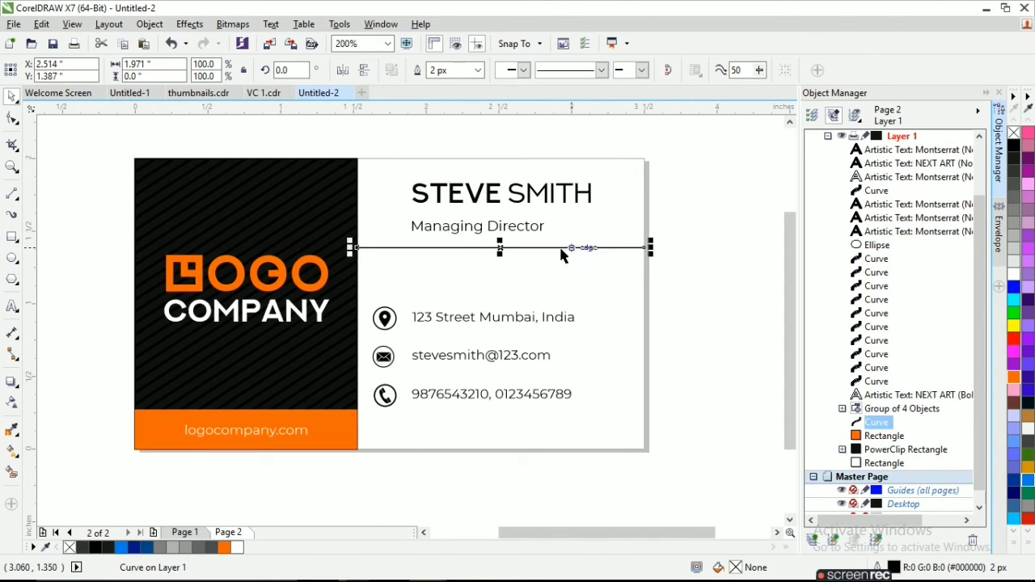
{"action": "left_click", "coordinate": [12, 237]}
{"action": "scroll", "coordinate": [644, 262], "scroll_direction": "up", "scroll_amount": 1}
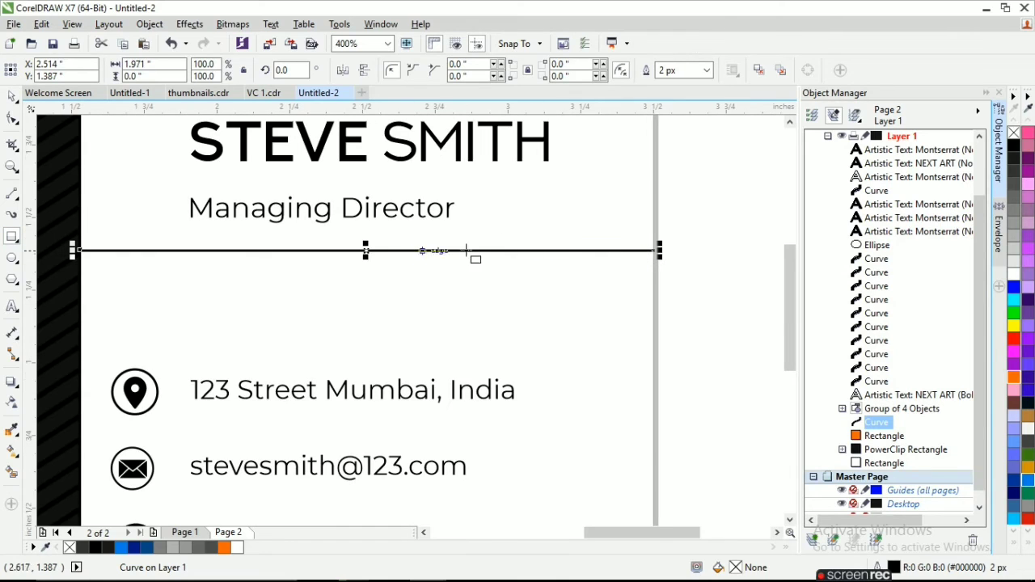
{"action": "left_click_drag", "start_coordinate": [566, 244], "coordinate": [657, 254]}
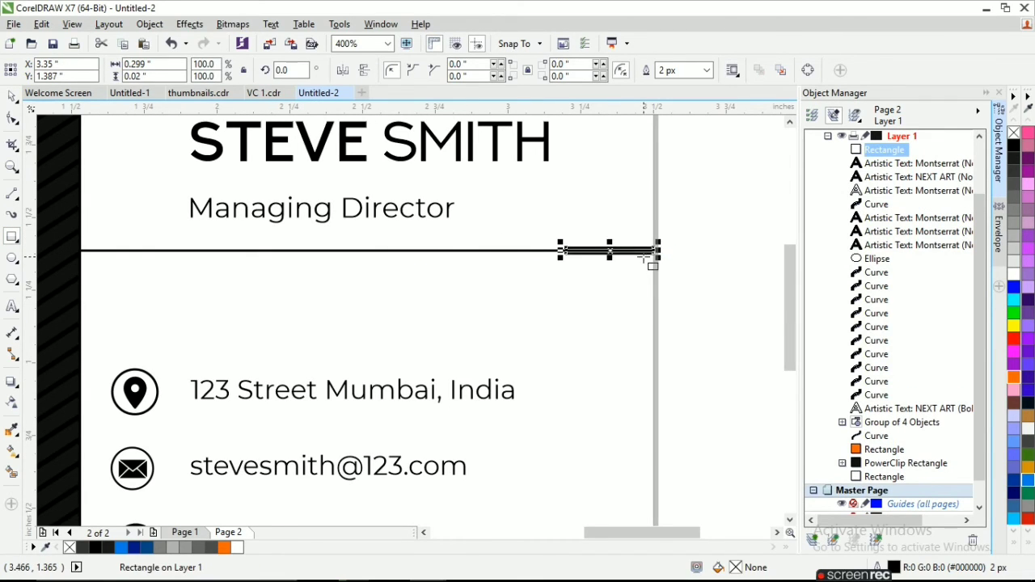
{"action": "right_click", "coordinate": [1015, 134]}
{"action": "scroll", "coordinate": [656, 234], "scroll_direction": "down", "scroll_amount": 1}
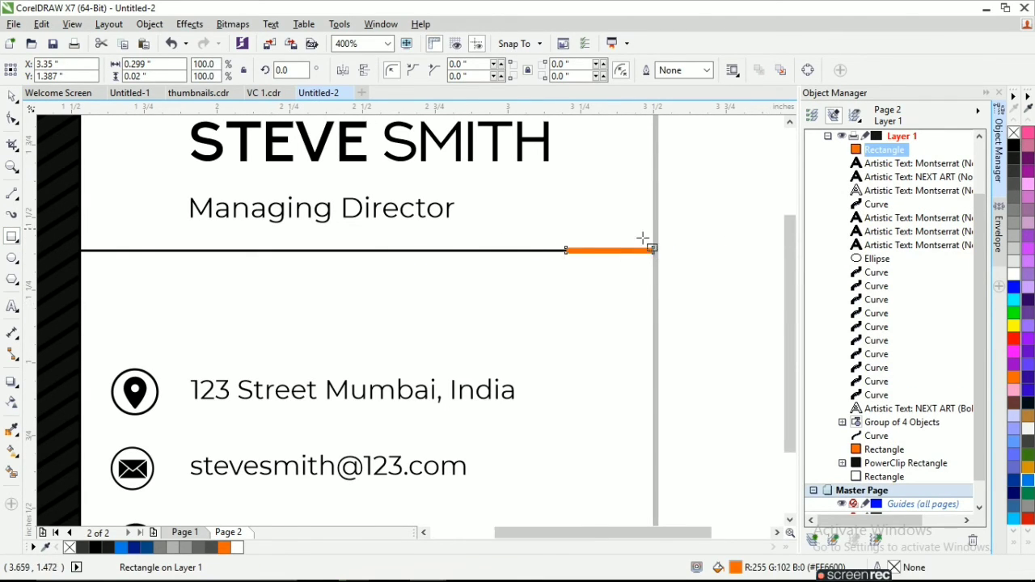
Nudge the Managing Director title slightly upward, and raise the divider line together with its orange accent by 0.02 inches.
{"action": "left_click", "coordinate": [13, 96]}
{"action": "left_click", "coordinate": [127, 144]}
{"action": "left_click", "coordinate": [452, 220]}
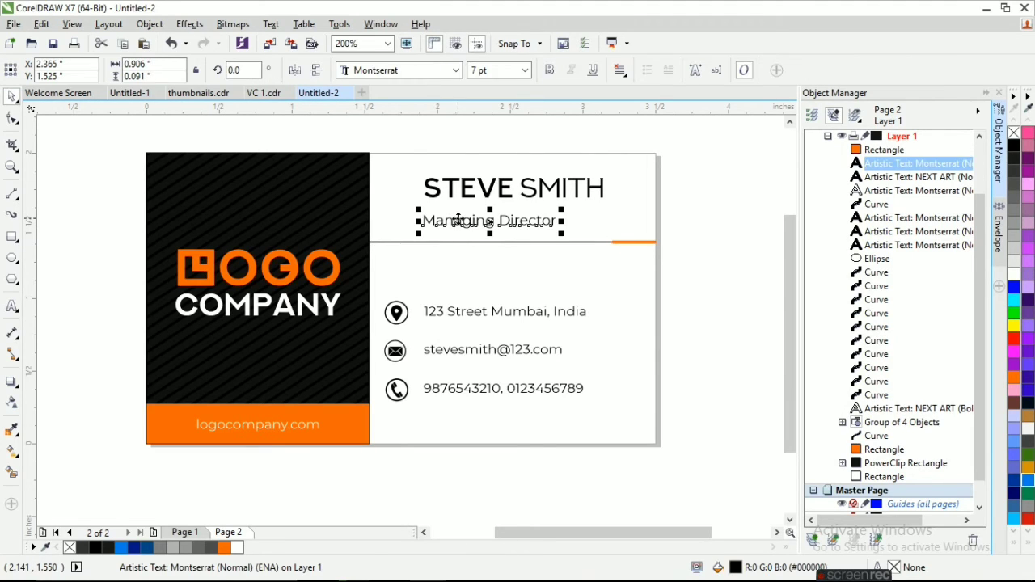
{"action": "left_click", "coordinate": [428, 193]}
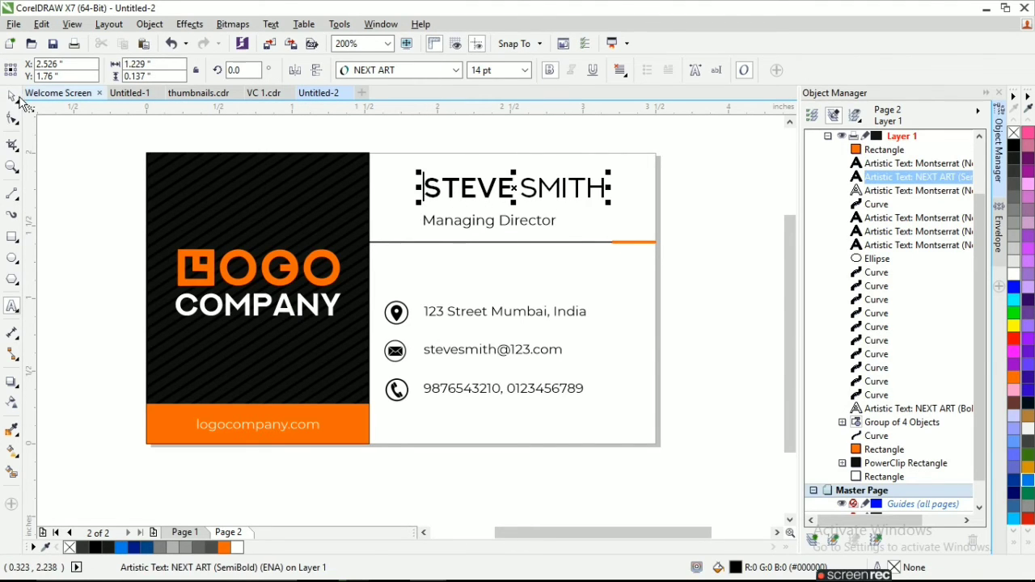
{"action": "left_click", "coordinate": [478, 223]}
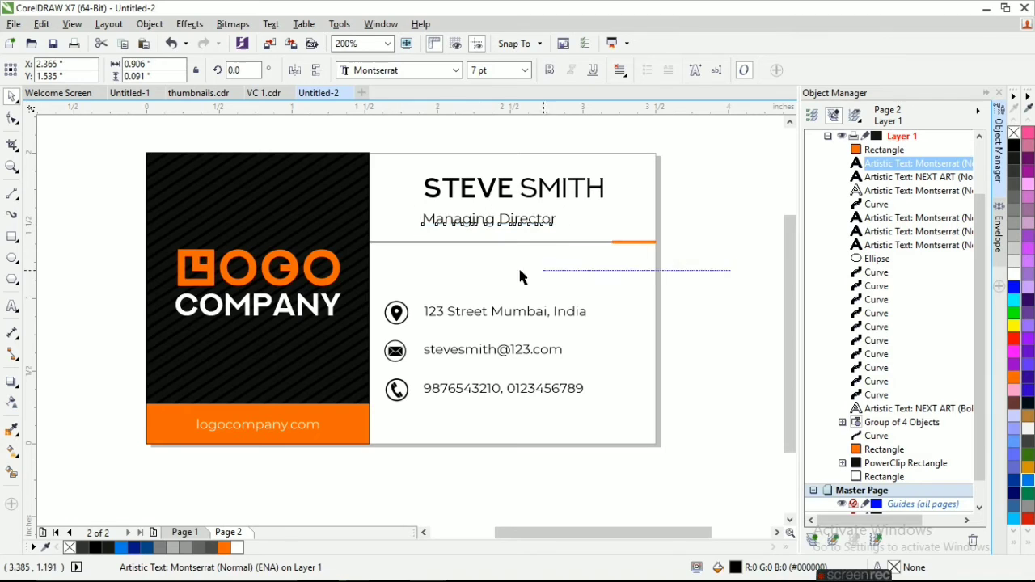
{"action": "left_click_drag", "start_coordinate": [338, 235], "coordinate": [338, 235]}
{"action": "key", "text": "Up"}
{"action": "key", "text": "Up"}
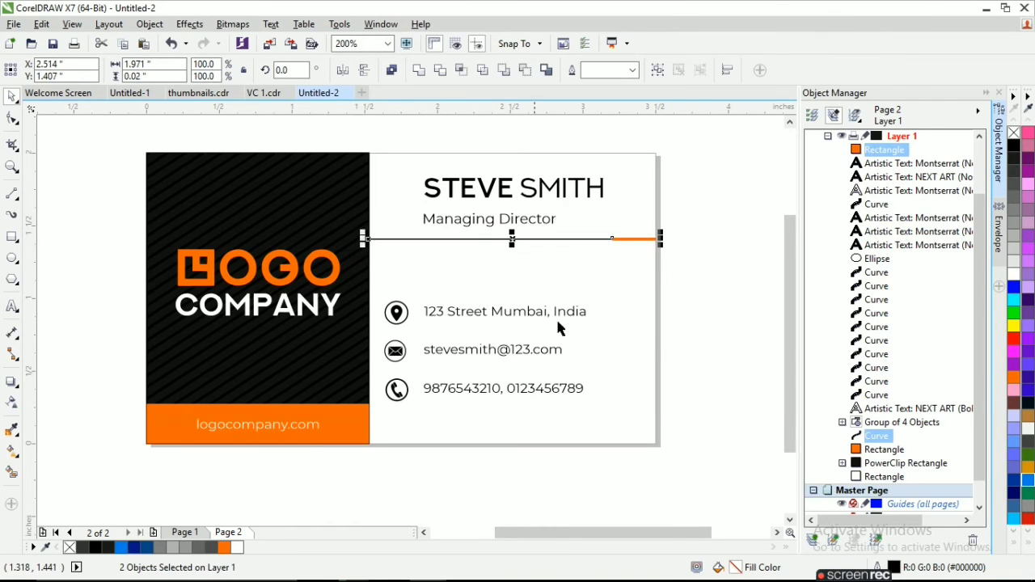
{"action": "left_click", "coordinate": [660, 342]}
On Page 1, reduce the orange band's height slightly and lower the logocompany.com text to fit its notch.
{"action": "scroll", "coordinate": [449, 346], "scroll_direction": "down", "scroll_amount": 1}
{"action": "left_click", "coordinate": [218, 535]}
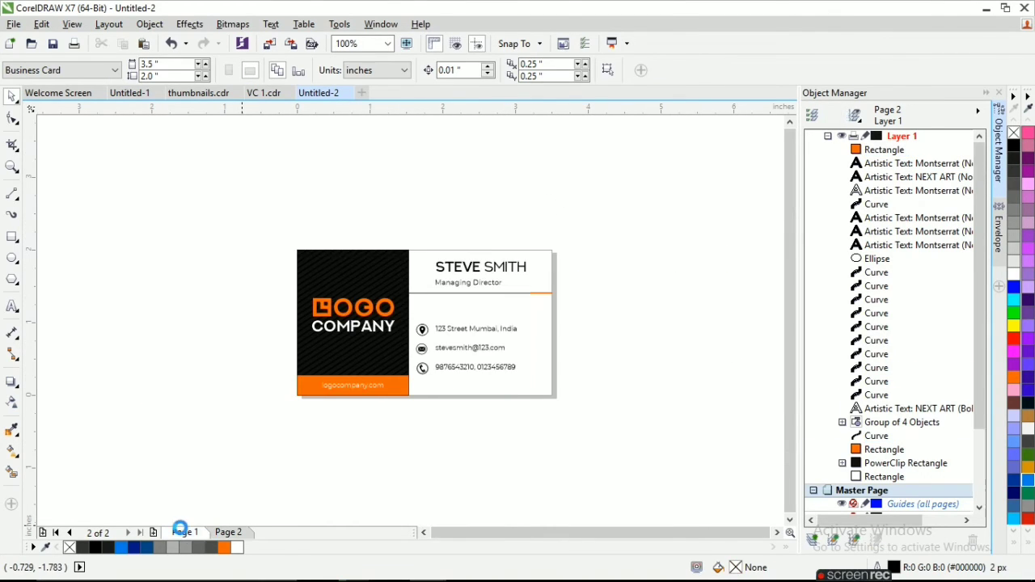
{"action": "left_click", "coordinate": [229, 534]}
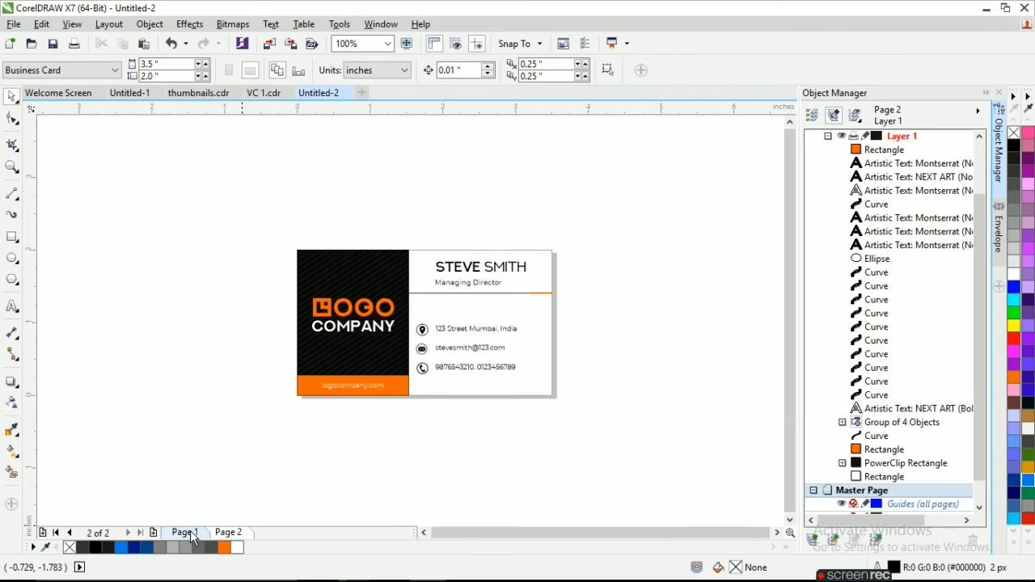
{"action": "left_click", "coordinate": [189, 532]}
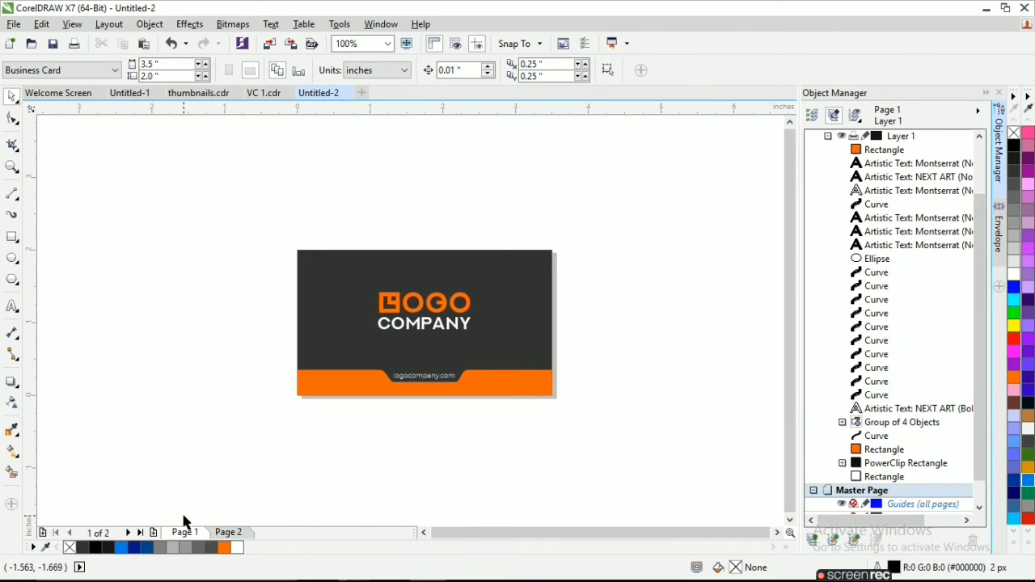
{"action": "scroll", "coordinate": [432, 412], "scroll_direction": "up", "scroll_amount": 2}
{"action": "left_click", "coordinate": [416, 319]}
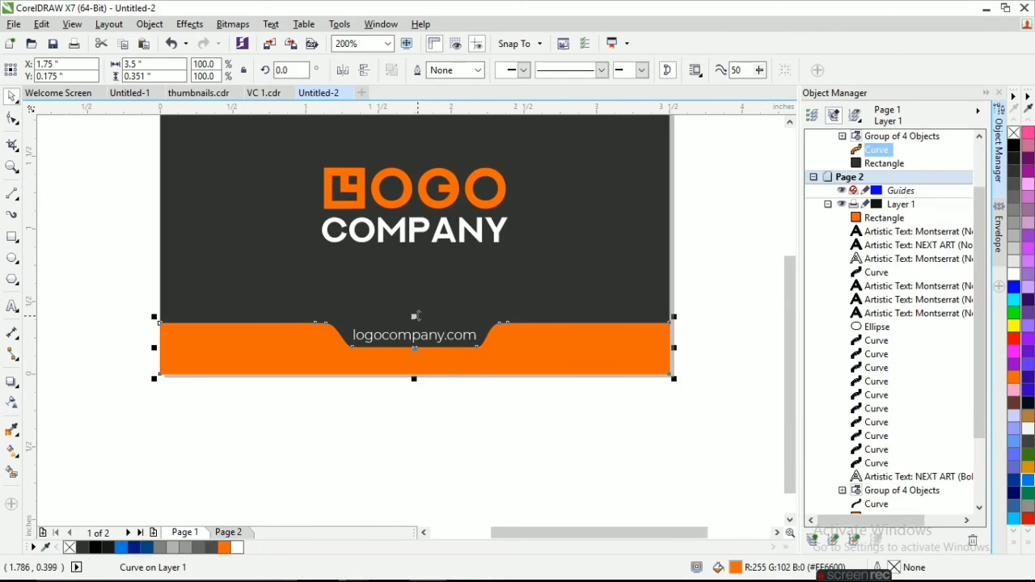
{"action": "left_click_drag", "start_coordinate": [527, 416], "coordinate": [345, 317]}
{"action": "key", "text": "Down"}
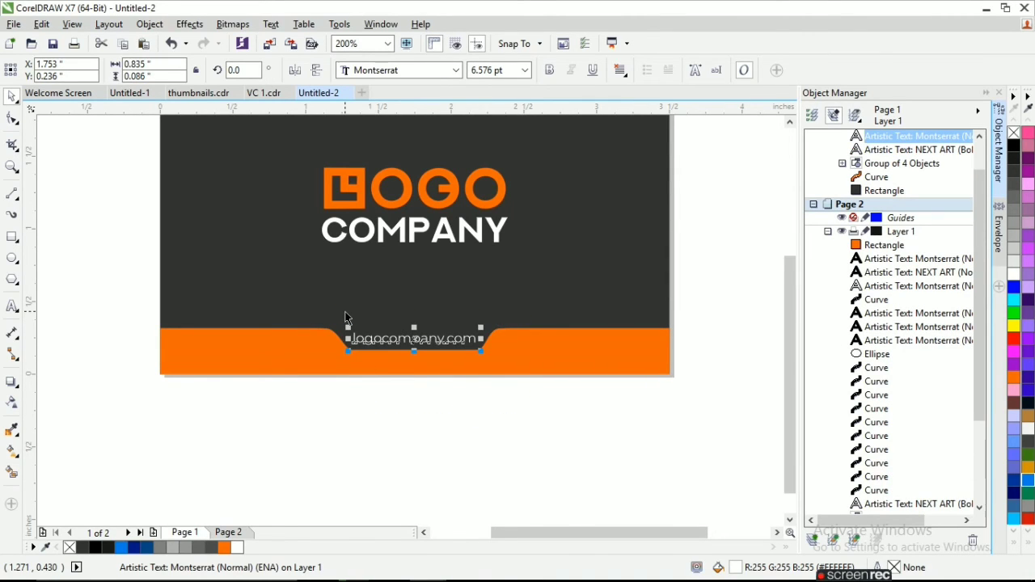
{"action": "left_click", "coordinate": [395, 401]}
{"action": "scroll", "coordinate": [399, 392], "scroll_direction": "down", "scroll_amount": 1}
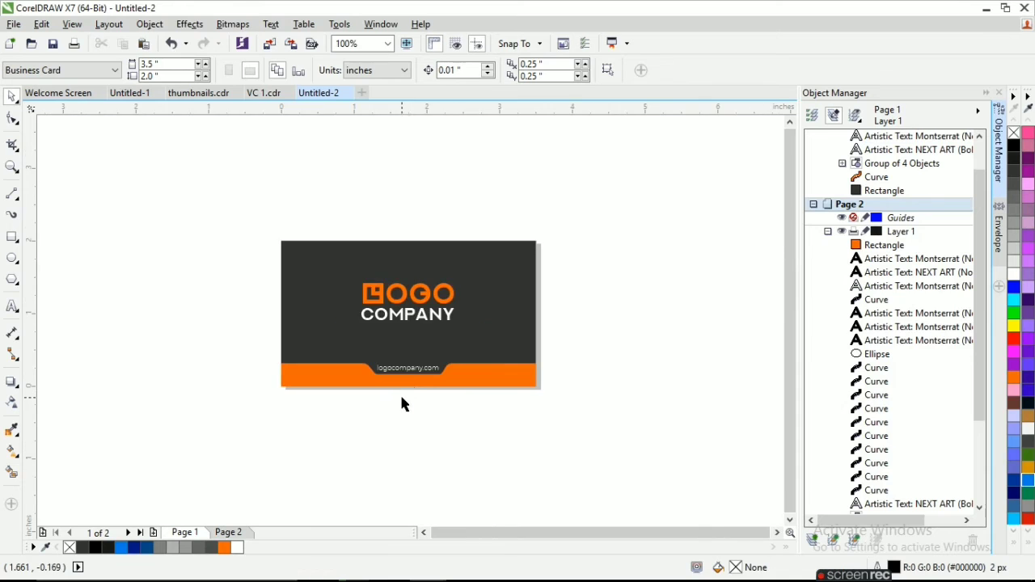
Delete the LOGO COMPANY logo from the striped panel on Page 2.
{"action": "scroll", "coordinate": [407, 390], "scroll_direction": "up", "scroll_amount": 1}
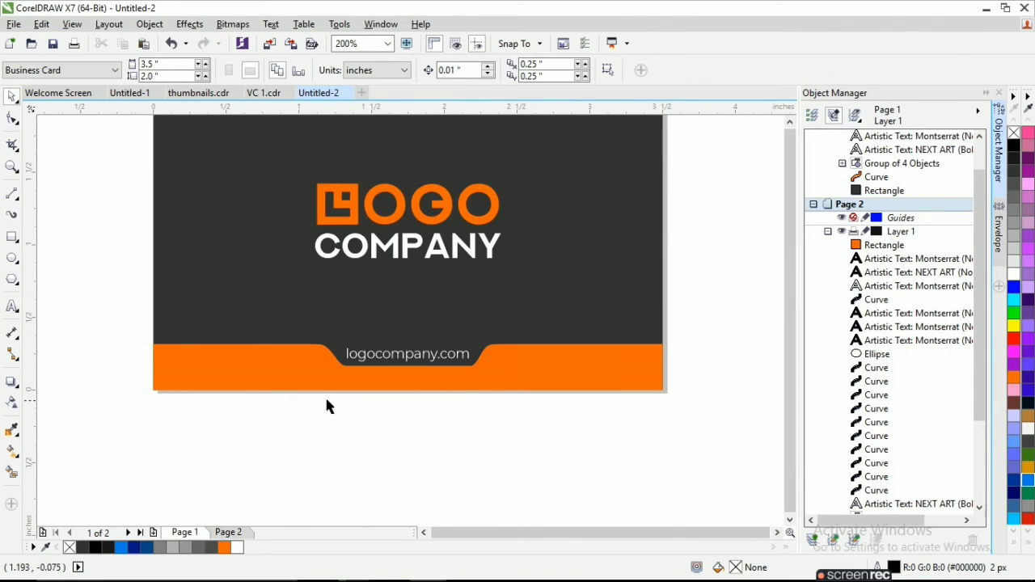
{"action": "scroll", "coordinate": [326, 404], "scroll_direction": "down", "scroll_amount": 1}
{"action": "left_click", "coordinate": [228, 532]}
{"action": "scroll", "coordinate": [250, 327], "scroll_direction": "up", "scroll_amount": 1}
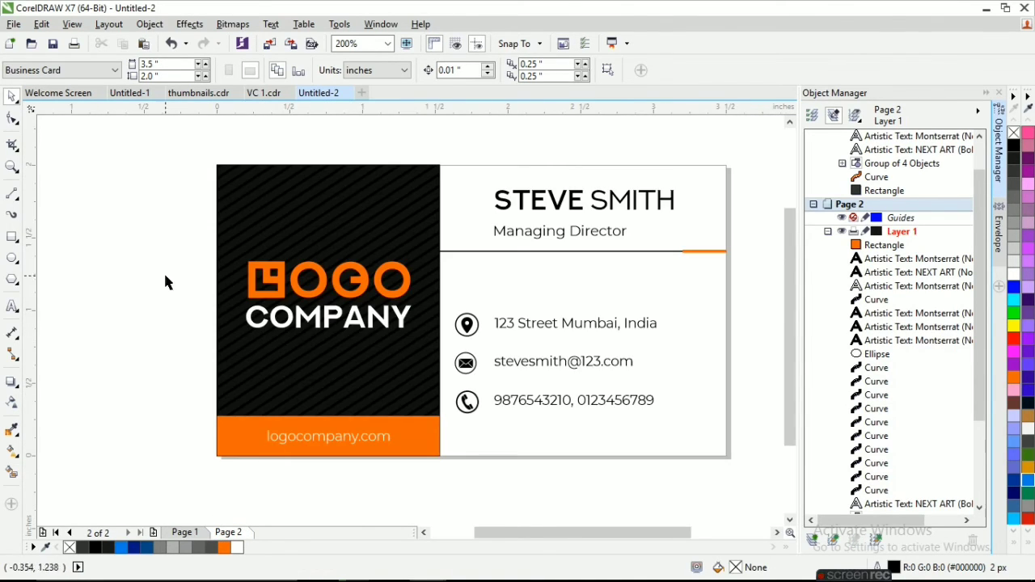
{"action": "left_click_drag", "start_coordinate": [412, 356], "coordinate": [425, 361]}
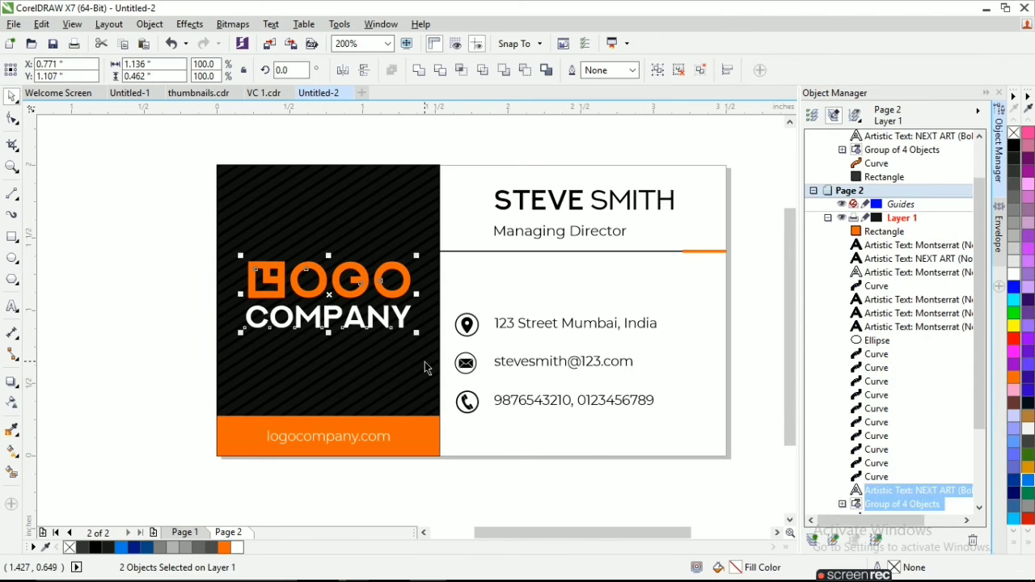
{"action": "key", "text": "Delete"}
Copy the QR code from Untitled-1 onto Untitled-2's striped panel, centre it there and enlarge it to about 0.61 by 0.63 inches.
{"action": "left_click", "coordinate": [129, 93]}
{"action": "scroll", "coordinate": [171, 219], "scroll_direction": "down", "scroll_amount": 1}
{"action": "left_click_drag", "start_coordinate": [109, 155], "coordinate": [185, 229]}
{"action": "key", "text": "ctrl+c"}
{"action": "left_click", "coordinate": [318, 92]}
{"action": "key", "text": "ctrl+v"}
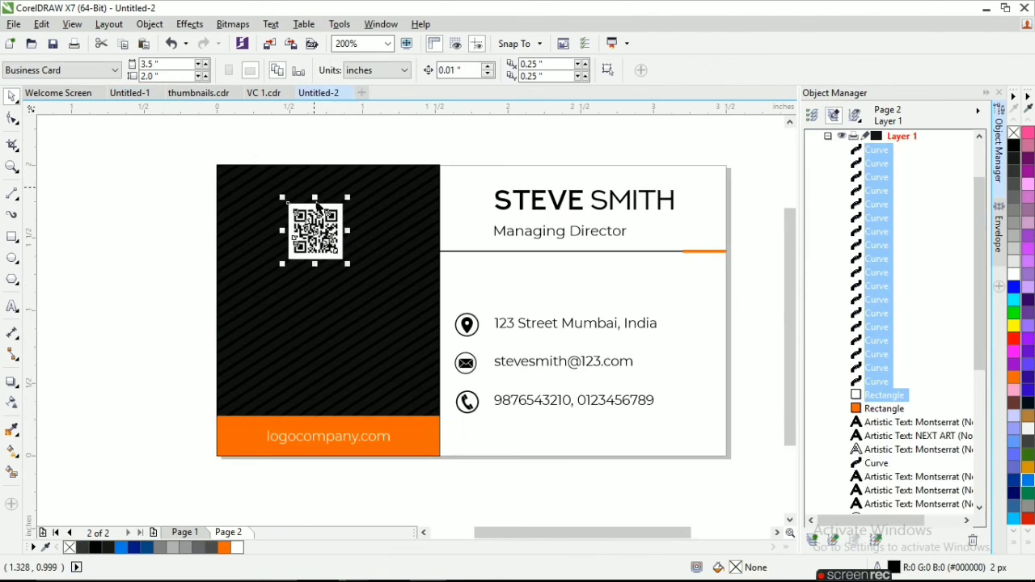
{"action": "left_click_drag", "start_coordinate": [315, 230], "coordinate": [318, 289]}
{"action": "left_click_drag", "start_coordinate": [352, 256], "coordinate": [365, 252]}
{"action": "left_click_drag", "start_coordinate": [278, 335], "coordinate": [267, 353]}
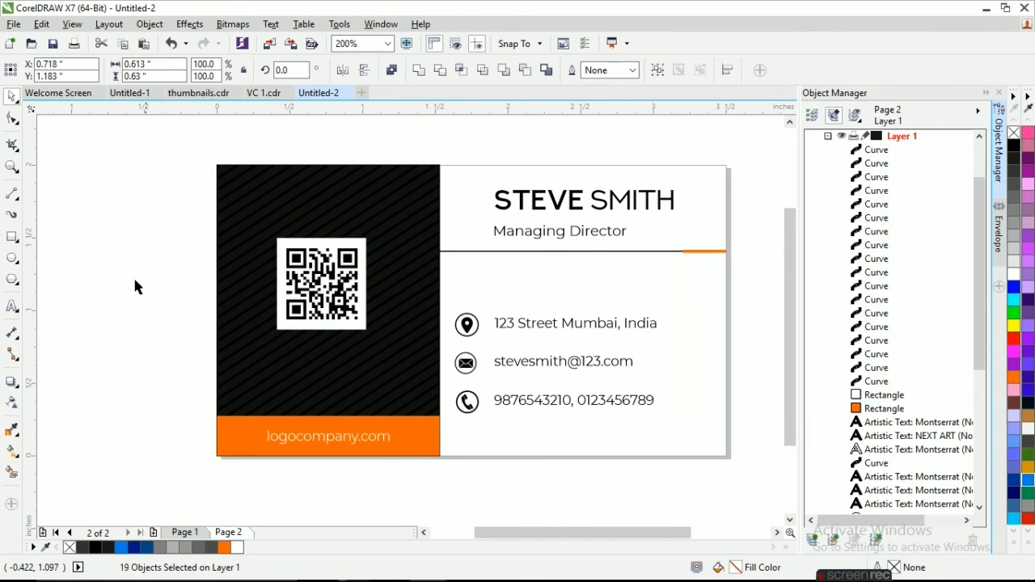
Draw an orange rectangle without outline, about 0.71 by 0.71 inches, around the QR code and place it behind the code.
{"action": "key", "text": "F6"}
{"action": "left_click_drag", "start_coordinate": [271, 235], "coordinate": [375, 338]}
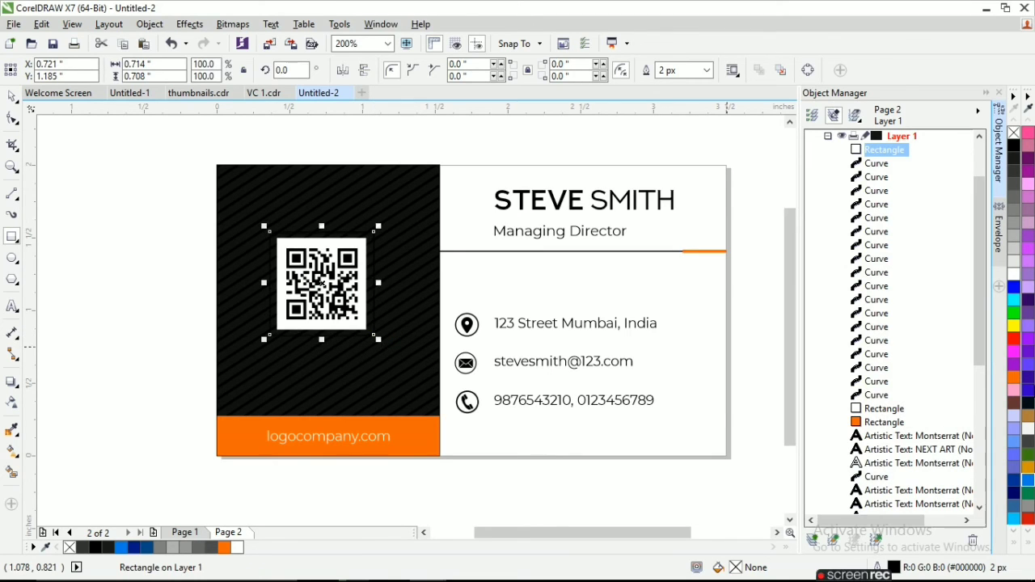
{"action": "left_click", "coordinate": [1013, 378]}
{"action": "right_click", "coordinate": [1014, 134]}
{"action": "key", "text": "ctrl+Page_Down"}
{"action": "key", "text": "ctrl+Page_Down"}
{"action": "key", "text": "ctrl+Page_Down"}
{"action": "key", "text": "ctrl+Page_Down"}
{"action": "key", "text": "ctrl+Page_Down"}
{"action": "key", "text": "ctrl+Page_Down"}
{"action": "key", "text": "ctrl+Page_Down"}
{"action": "key", "text": "ctrl+Page_Down"}
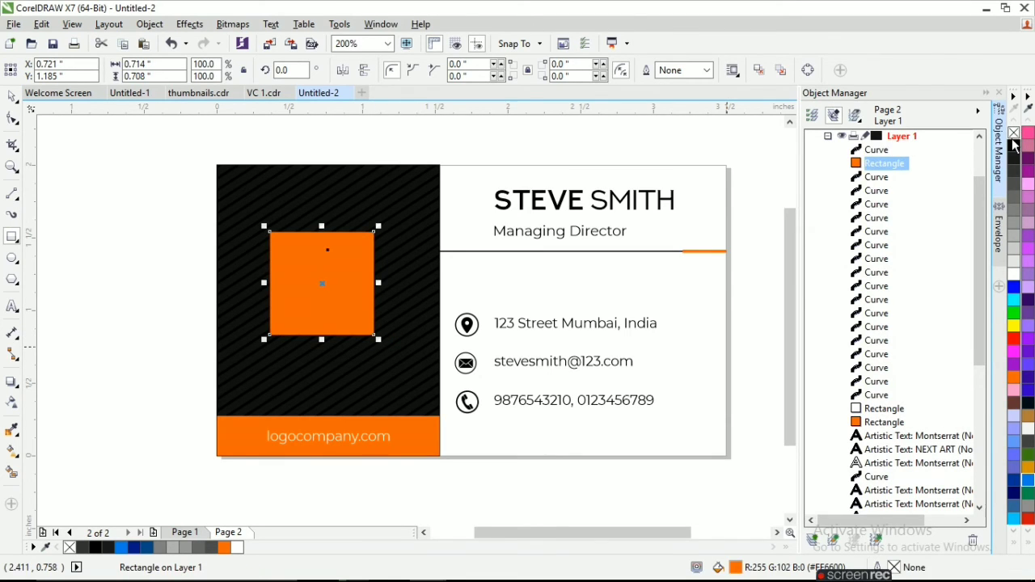
{"action": "key", "text": "ctrl+Page_Down"}
{"action": "key", "text": "ctrl+Page_Down"}
{"action": "key", "text": "ctrl+Page_Down"}
{"action": "key", "text": "ctrl+Page_Down"}
{"action": "key", "text": "ctrl+Page_Down"}
{"action": "key", "text": "ctrl+Page_Down"}
{"action": "key", "text": "ctrl+Page_Down"}
{"action": "key", "text": "ctrl+Page_Down"}
{"action": "key", "text": "ctrl+Page_Down"}
{"action": "key", "text": "ctrl+Page_Down"}
{"action": "key", "text": "ctrl+Page_Down"}
{"action": "key", "text": "ctrl+Page_Down"}
{"action": "key", "text": "ctrl+Page_Down"}
{"action": "key", "text": "ctrl+Page_Down"}
{"action": "key", "text": "ctrl+Page_Down"}
{"action": "key", "text": "ctrl+Page_Down"}
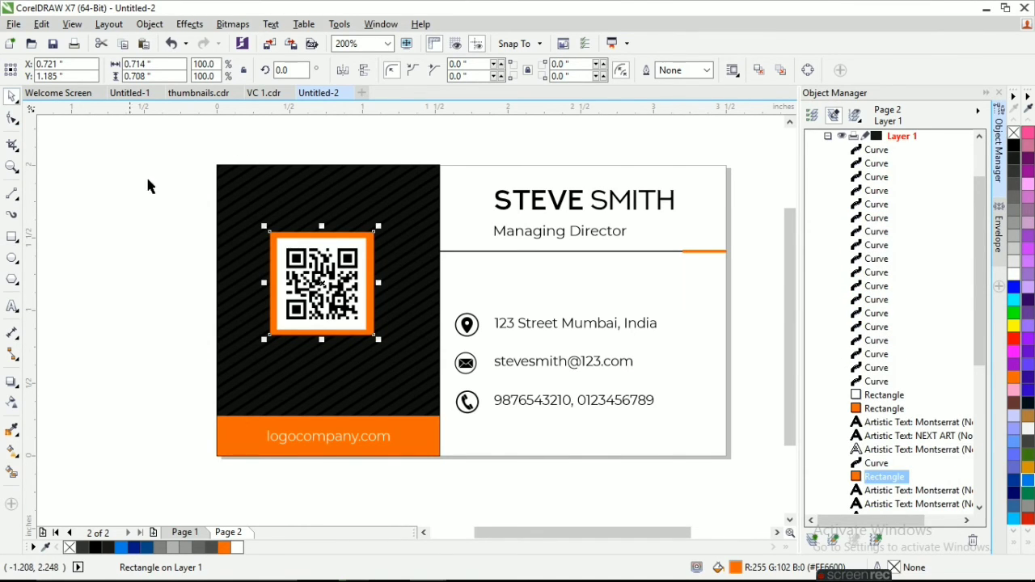
Narrow the orange frame to about 0.69 inches wide and centre it behind the QR code for even side borders.
{"action": "scroll", "coordinate": [270, 284], "scroll_direction": "up", "scroll_amount": 1}
{"action": "scroll", "coordinate": [285, 288], "scroll_direction": "up", "scroll_amount": 1}
{"action": "left_click_drag", "start_coordinate": [283, 292], "coordinate": [291, 293]}
{"action": "key", "text": "Left"}
{"action": "key", "text": "Left"}
{"action": "key", "text": "Left"}
{"action": "key", "text": "Right"}
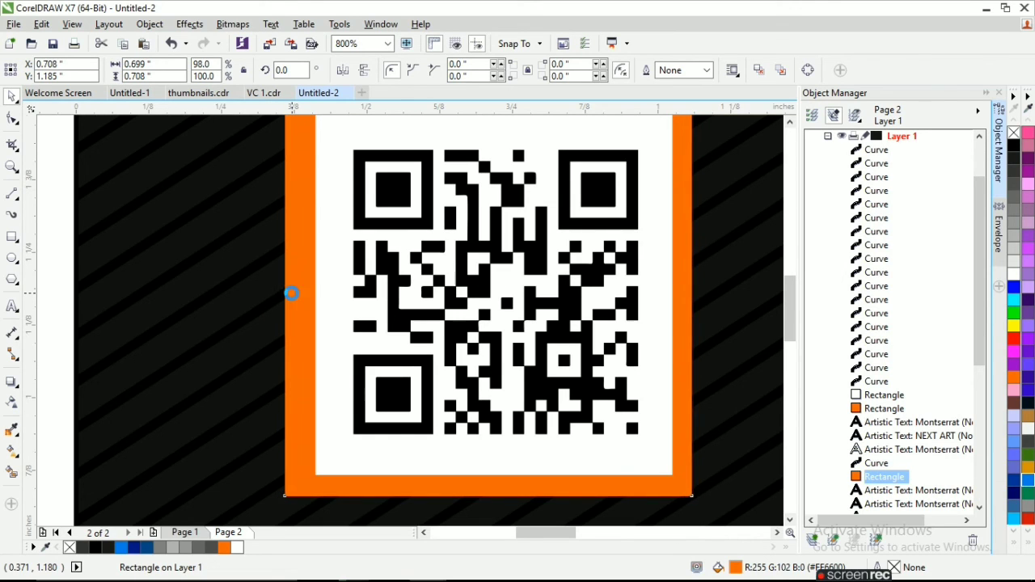
{"action": "key", "text": "Right"}
{"action": "scroll", "coordinate": [711, 294], "scroll_direction": "up", "scroll_amount": 1}
{"action": "left_click_drag", "start_coordinate": [688, 287], "coordinate": [675, 289]}
{"action": "scroll", "coordinate": [673, 291], "scroll_direction": "down", "scroll_amount": 3}
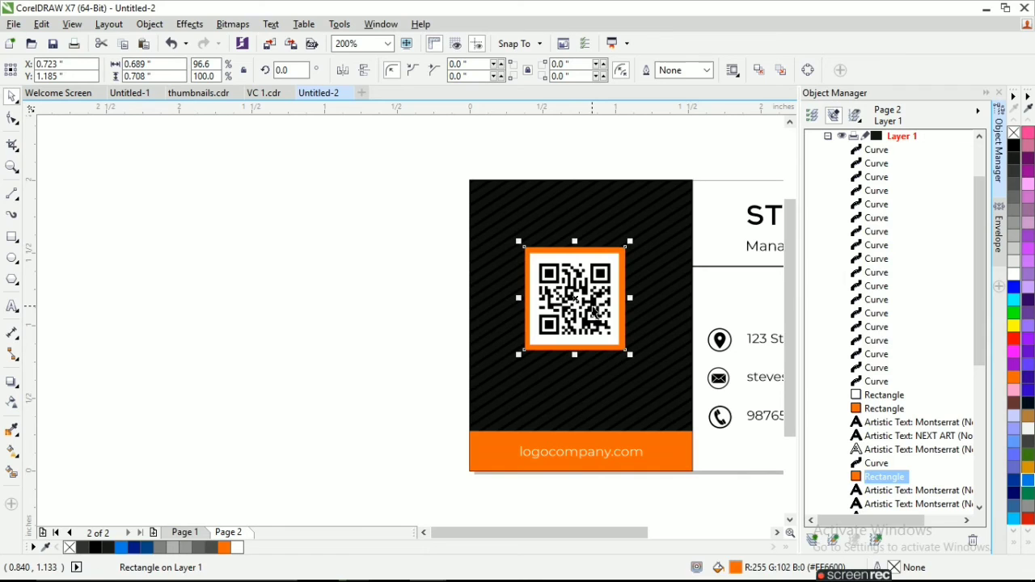
{"action": "scroll", "coordinate": [202, 349], "scroll_direction": "down", "scroll_amount": 1}
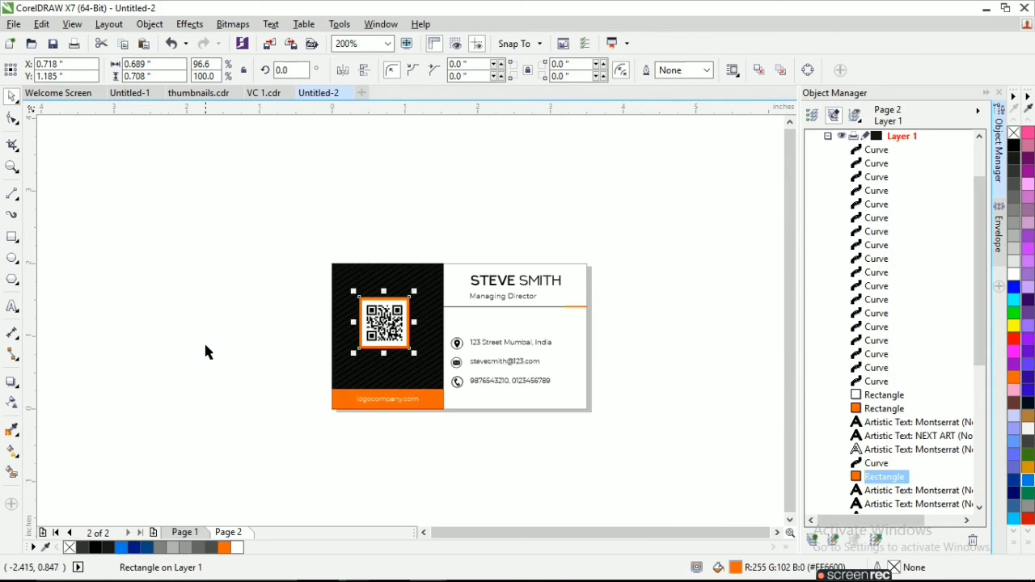
Compare both pages and slightly darken the grey fill of the background rectangle on Page 1.
{"action": "left_click", "coordinate": [68, 135]}
{"action": "scroll", "coordinate": [499, 296], "scroll_direction": "up", "scroll_amount": 1}
{"action": "scroll", "coordinate": [500, 306], "scroll_direction": "down", "scroll_amount": 1}
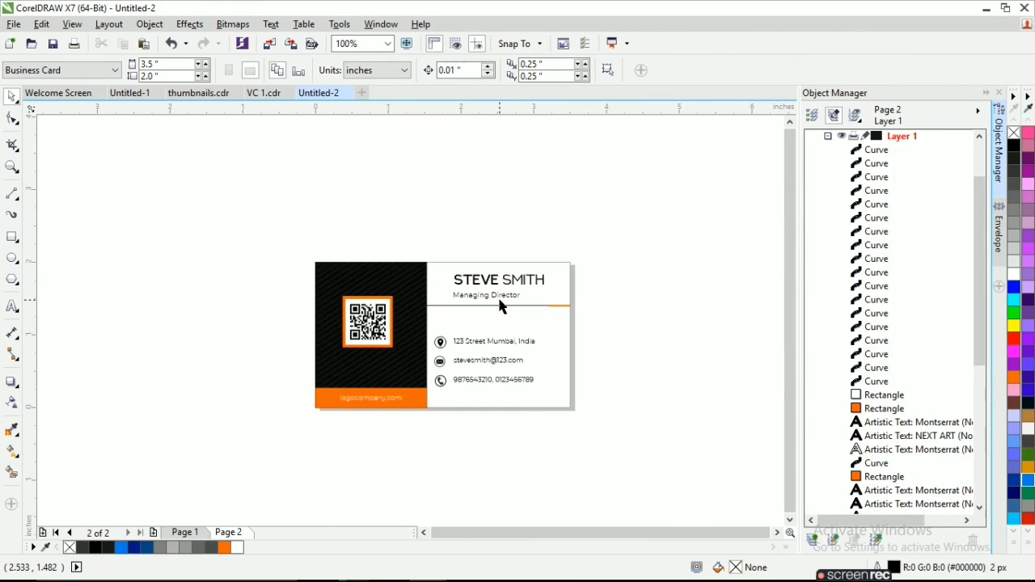
{"action": "mouse_move", "coordinate": [847, 574]}
{"action": "left_click", "coordinate": [186, 532]}
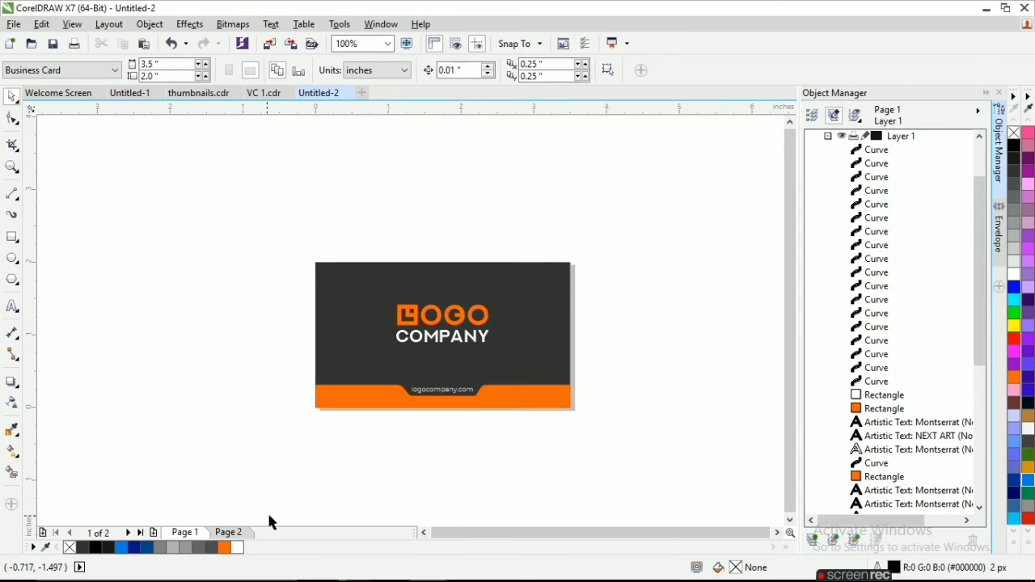
{"action": "left_click", "coordinate": [227, 532]}
{"action": "left_click", "coordinate": [192, 533]}
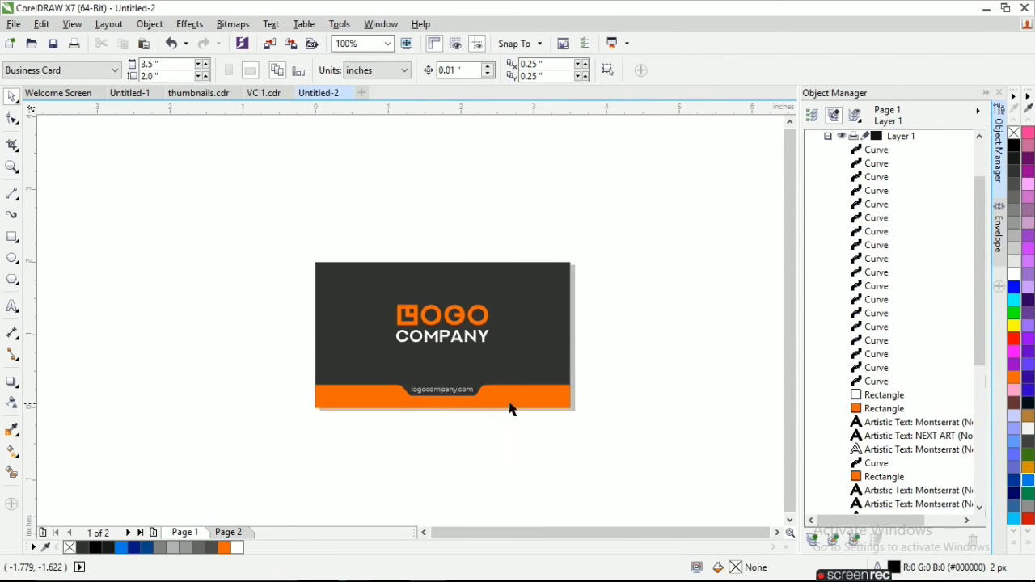
{"action": "left_click", "coordinate": [537, 363]}
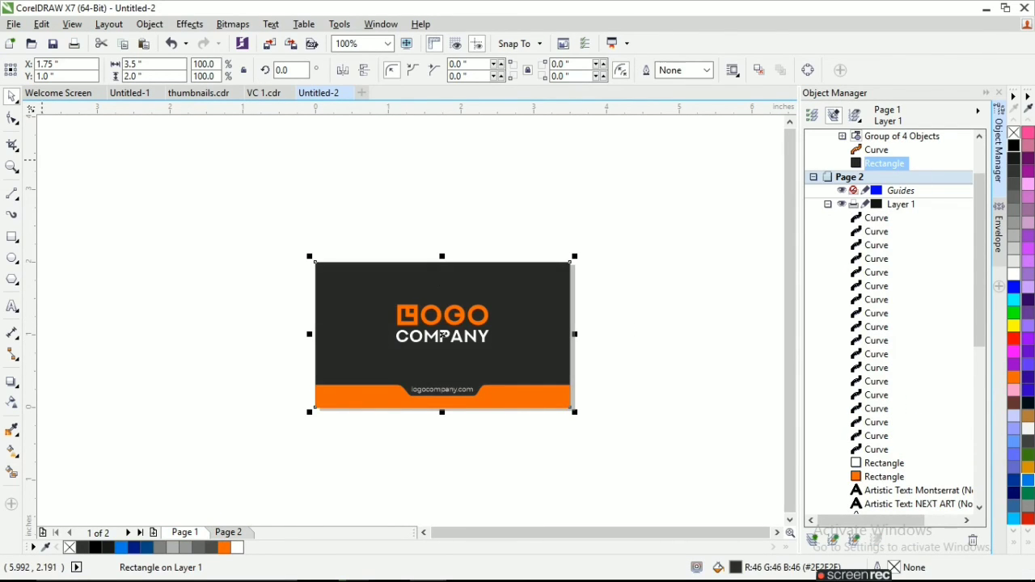
{"action": "left_click", "coordinate": [116, 178]}
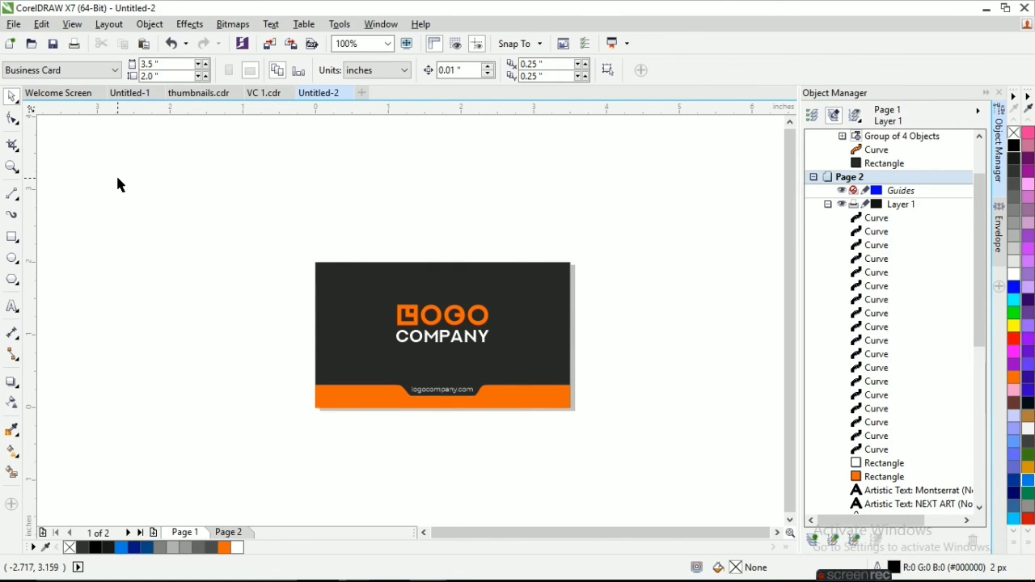
Align the right edges of the name and the Managing Director title on Page 2.
{"action": "left_click", "coordinate": [228, 531]}
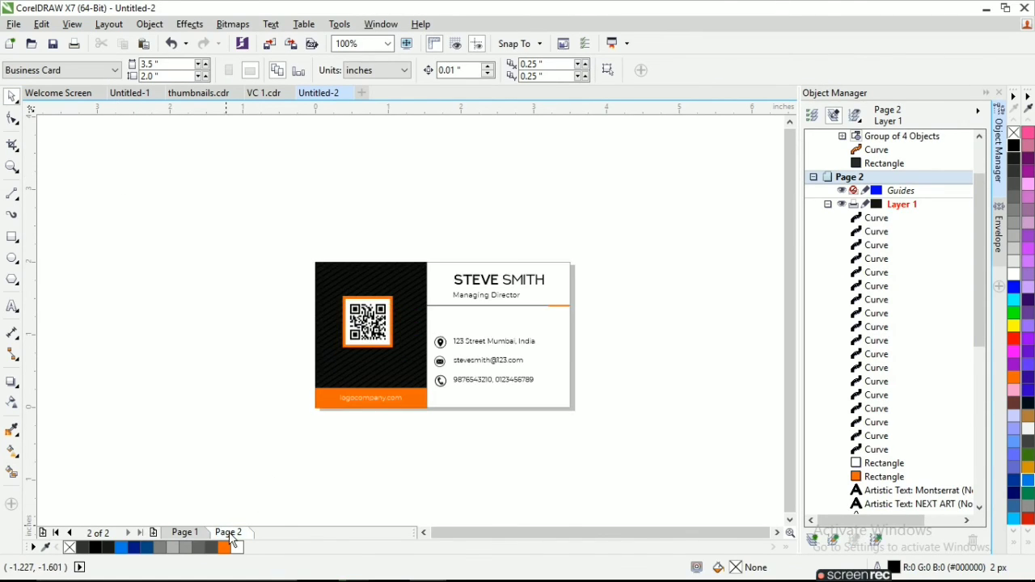
{"action": "left_click", "coordinate": [490, 296]}
{"action": "left_click_drag", "start_coordinate": [595, 309], "coordinate": [449, 266]}
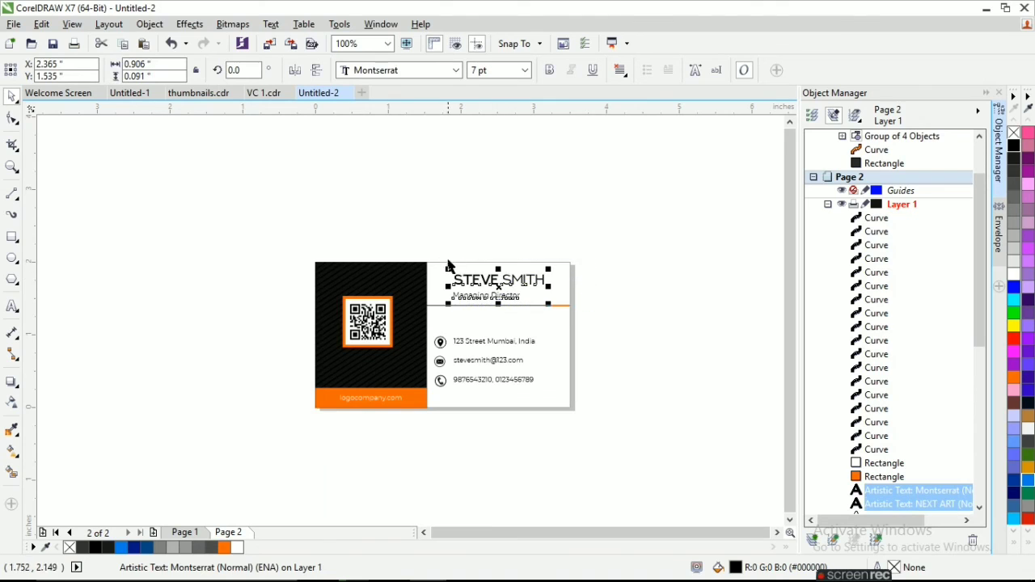
{"action": "left_click", "coordinate": [149, 24]}
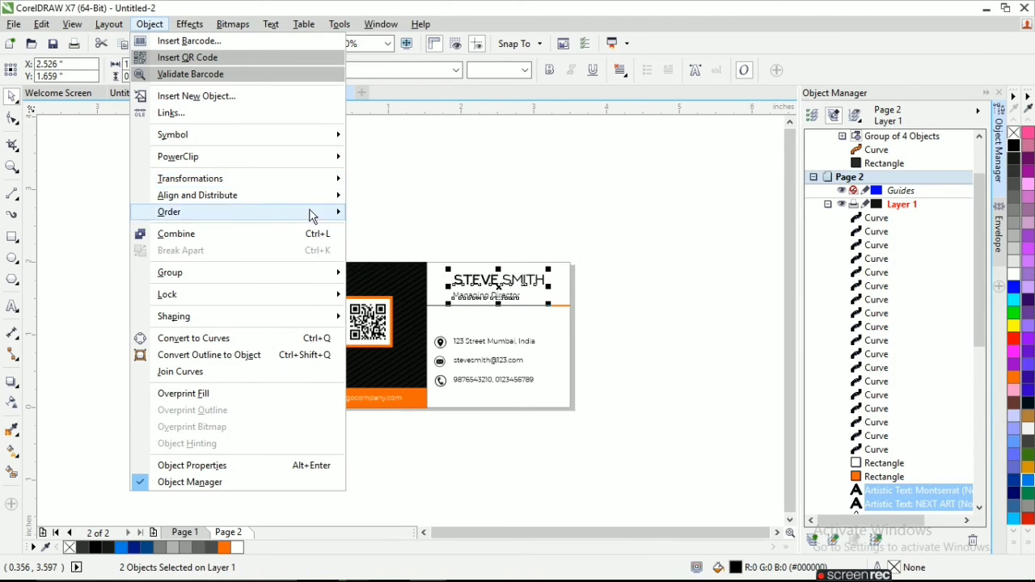
{"action": "mouse_move", "coordinate": [324, 195]}
{"action": "left_click", "coordinate": [414, 229]}
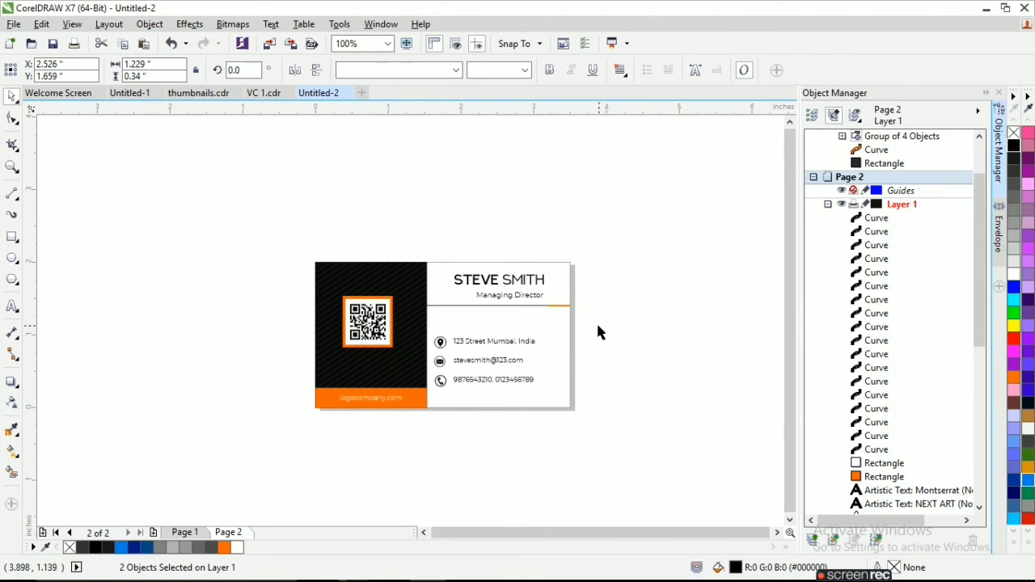
Move the three contact icons from the left to the right side of the address, e-mail and phone texts.
{"action": "left_click_drag", "start_coordinate": [430, 343], "coordinate": [546, 357]}
{"action": "scroll", "coordinate": [523, 414], "scroll_direction": "up", "scroll_amount": 2}
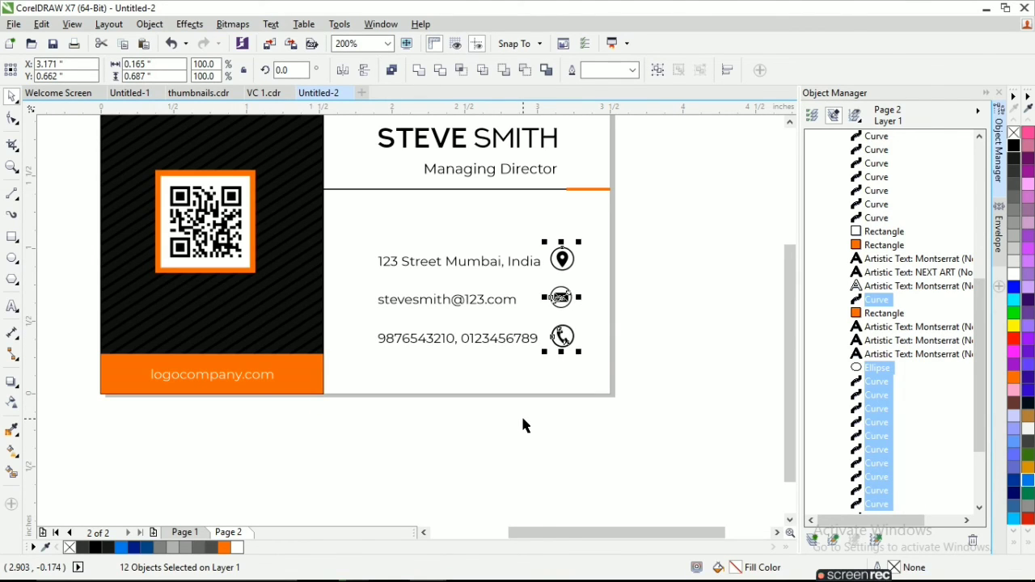
Align the right edges of the address, e-mail and phone texts beside their icons on Page 2.
{"action": "left_click", "coordinate": [521, 414]}
{"action": "left_click_drag", "start_coordinate": [547, 453], "coordinate": [373, 235]}
{"action": "left_click", "coordinate": [150, 23]}
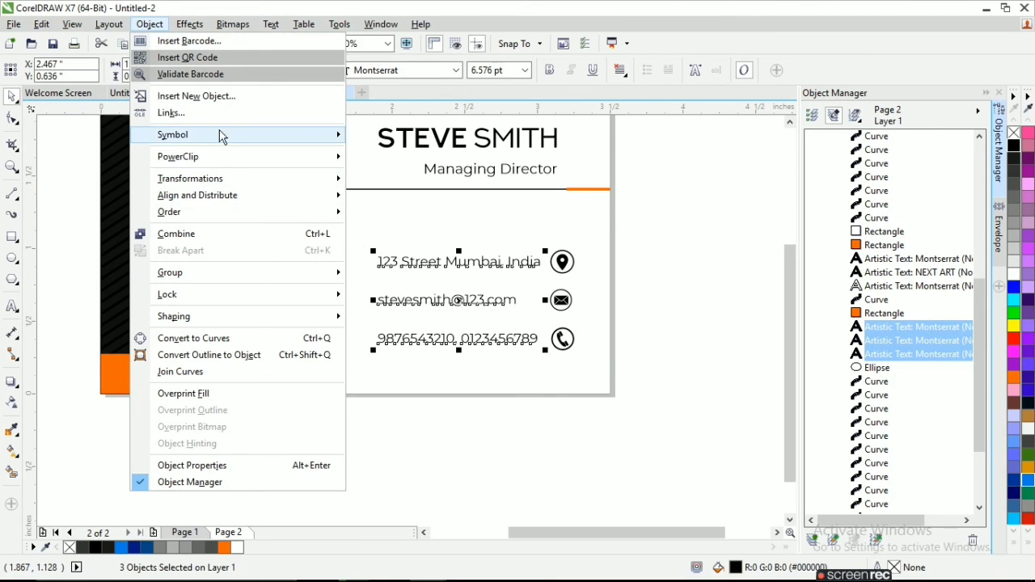
{"action": "left_click", "coordinate": [436, 213]}
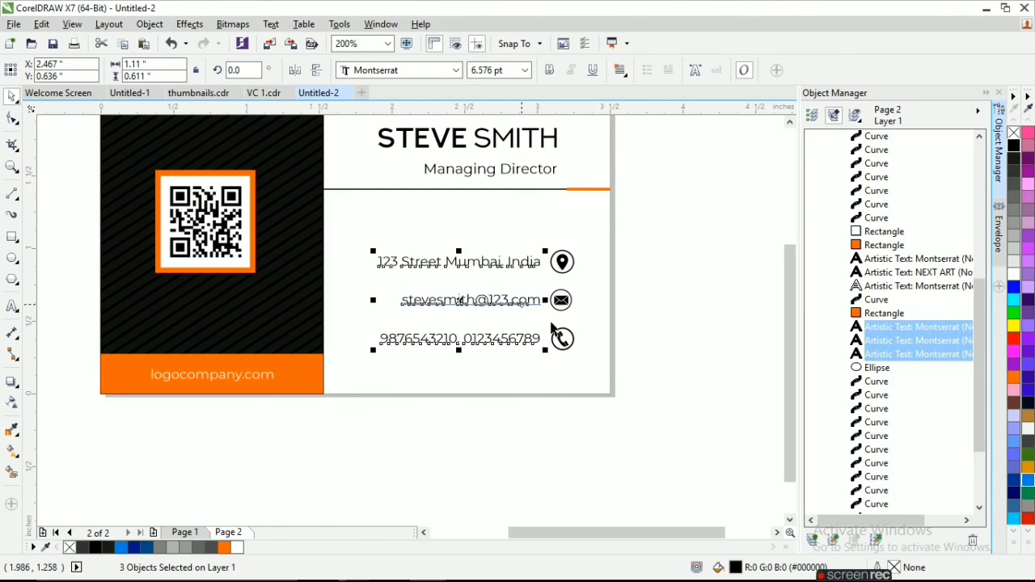
{"action": "left_click", "coordinate": [603, 370]}
Nudge the three contact icons up slightly to match their text lines and centre the e-mail icon above the phone icon.
{"action": "left_click_drag", "start_coordinate": [531, 249], "coordinate": [540, 230]}
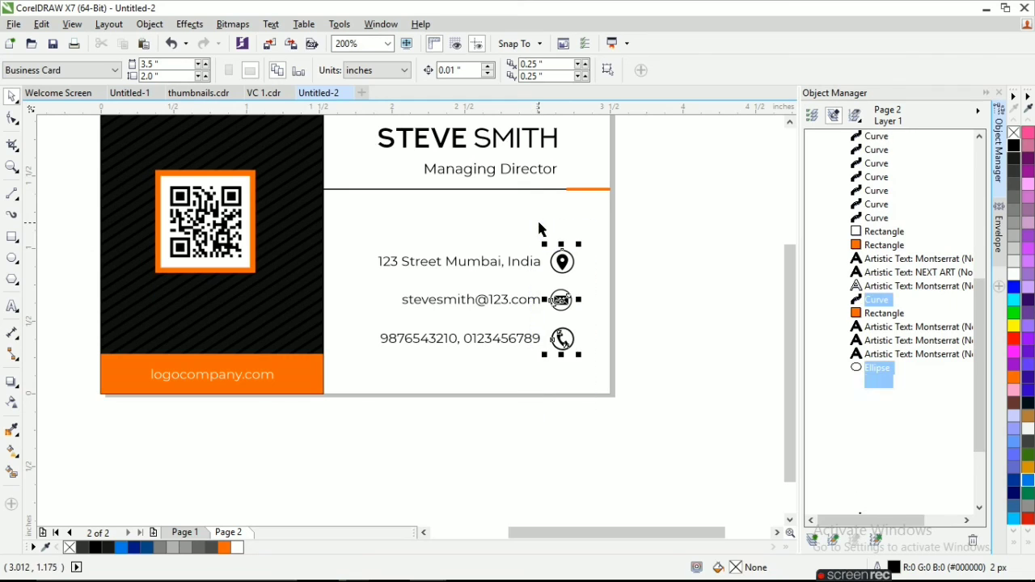
{"action": "left_click", "coordinate": [644, 376]}
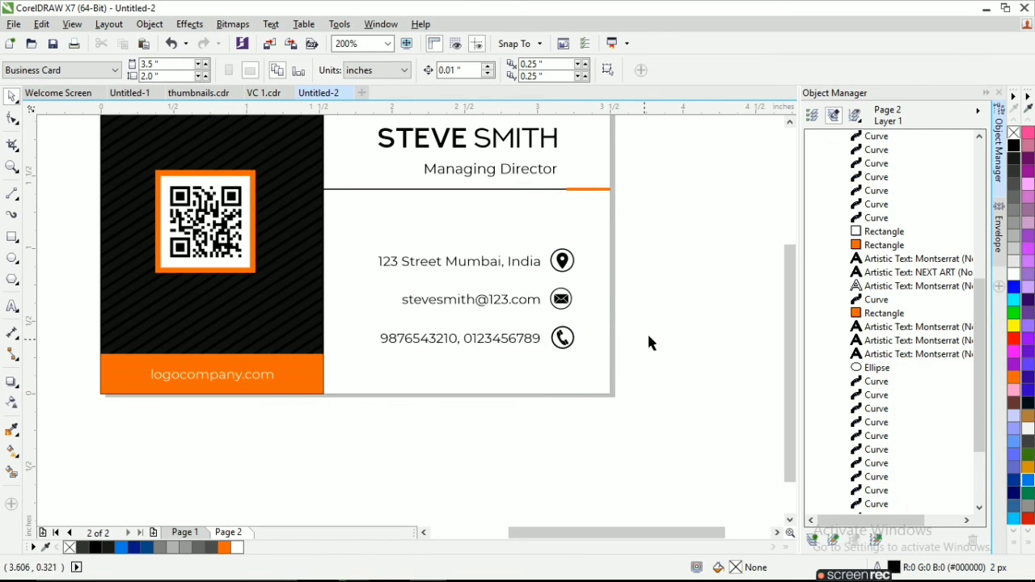
{"action": "left_click_drag", "start_coordinate": [647, 342], "coordinate": [538, 282]}
{"action": "left_click", "coordinate": [639, 335]}
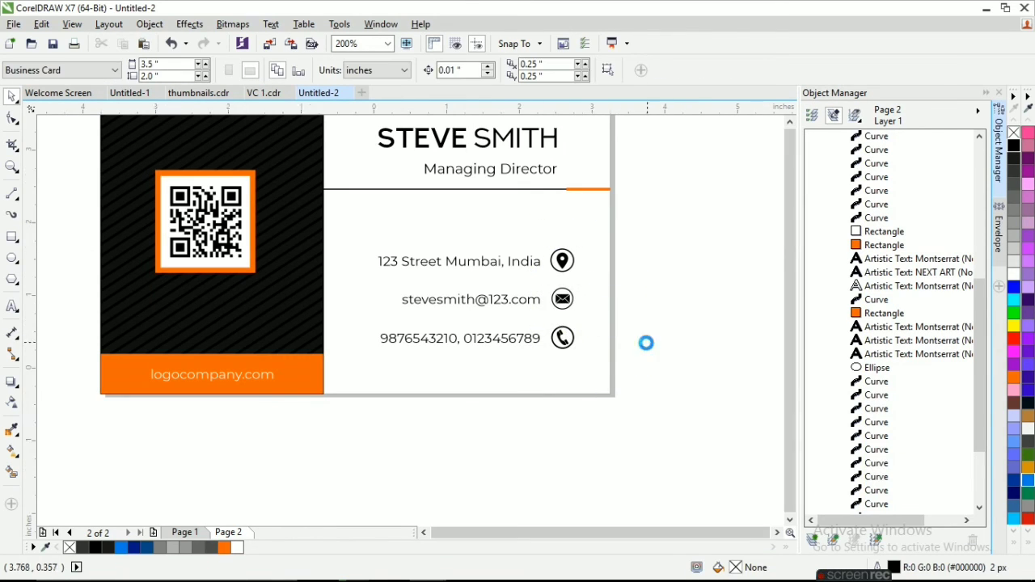
Review the finished layout of the contact side, as a whole and close up, and the logo side on Page 1.
{"action": "scroll", "coordinate": [644, 342], "scroll_direction": "down", "scroll_amount": 1}
{"action": "scroll", "coordinate": [632, 255], "scroll_direction": "up", "scroll_amount": 1}
{"action": "scroll", "coordinate": [632, 253], "scroll_direction": "down", "scroll_amount": 1}
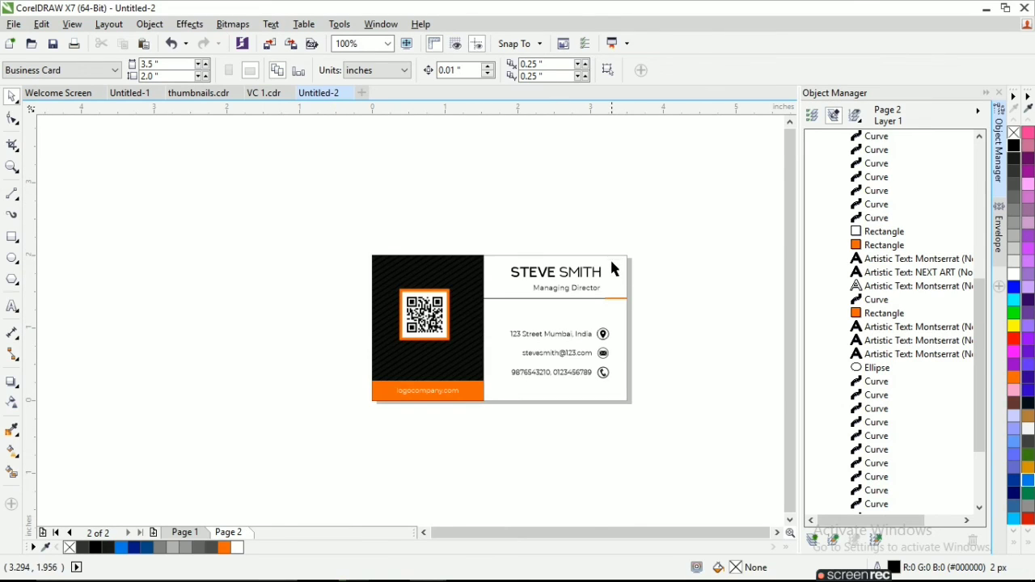
{"action": "scroll", "coordinate": [614, 263], "scroll_direction": "up", "scroll_amount": 1}
{"action": "scroll", "coordinate": [792, 336], "scroll_direction": "down", "scroll_amount": 1}
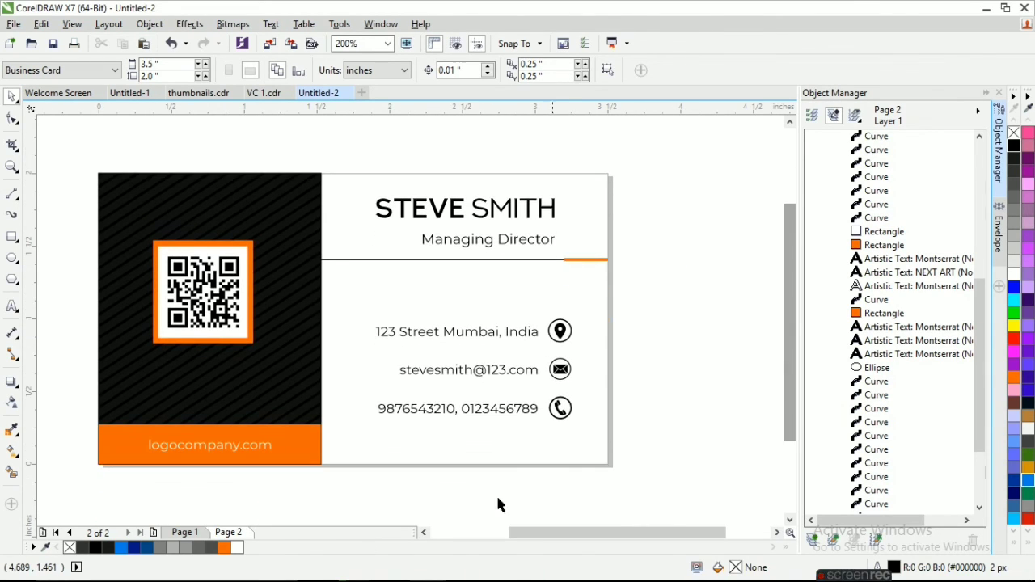
{"action": "left_click", "coordinate": [184, 532]}
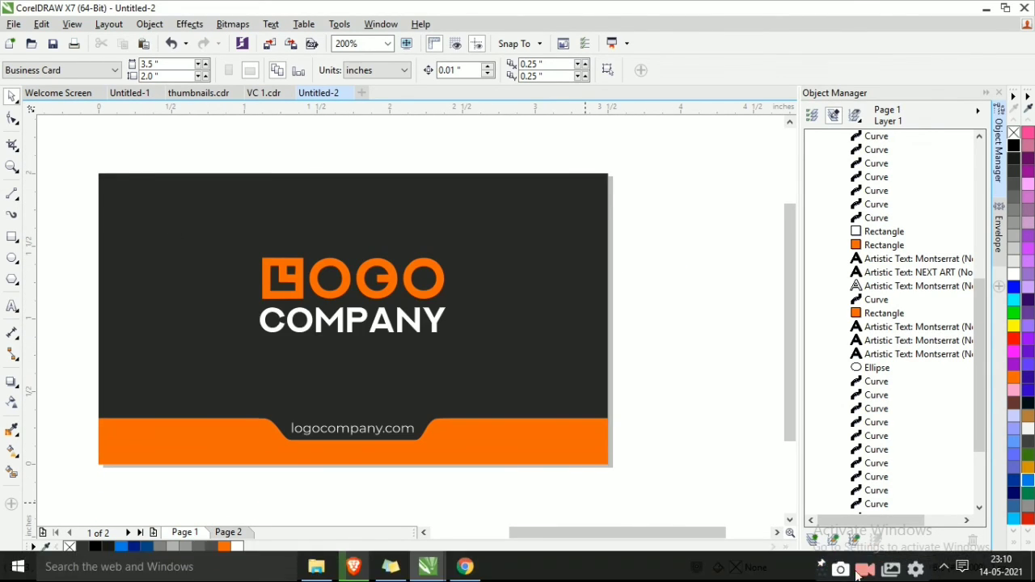